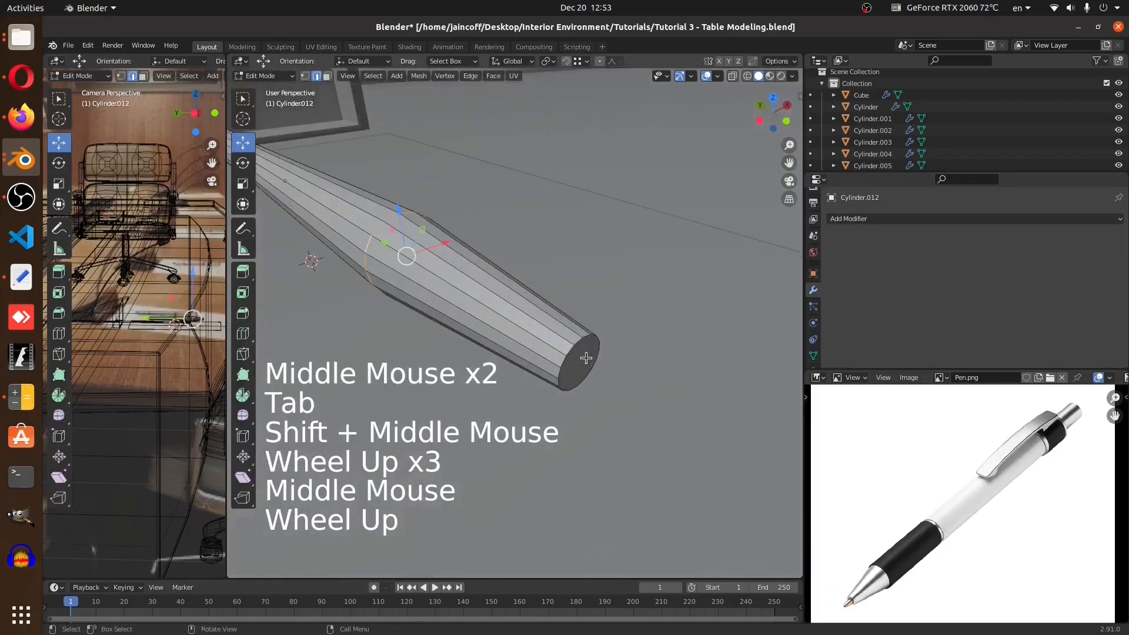
left_click(587, 348, "alt")
key("s")
left_click(657, 430)
key("shift+d")
scroll(663, 437, "up", 3)
key("s")
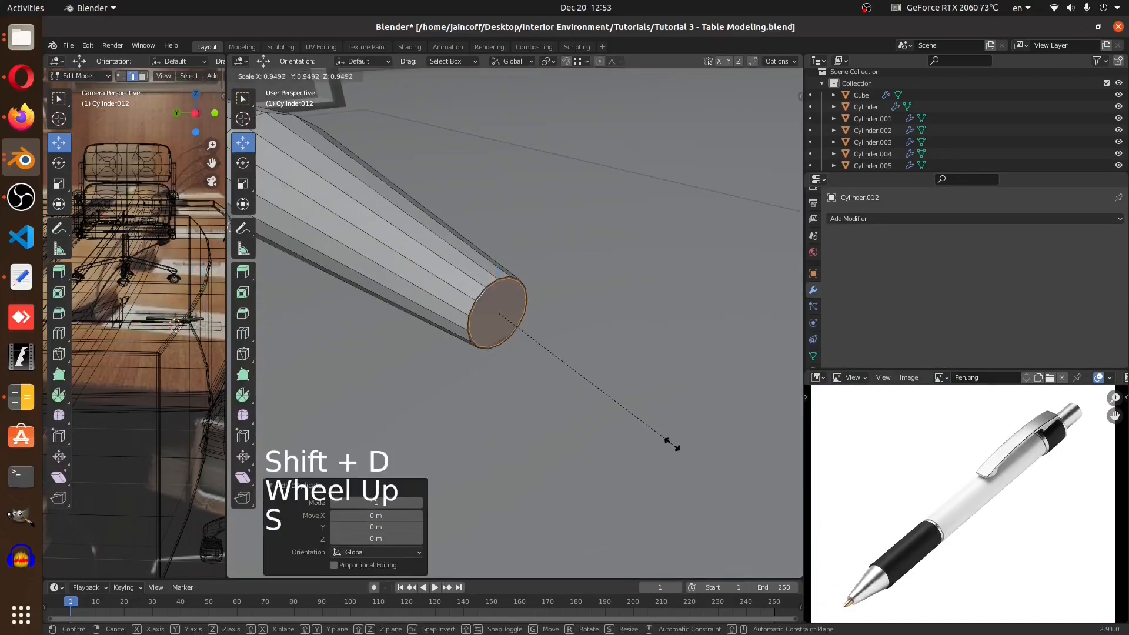
left_click(665, 440)
key("e")
left_click(684, 473)
key("s")
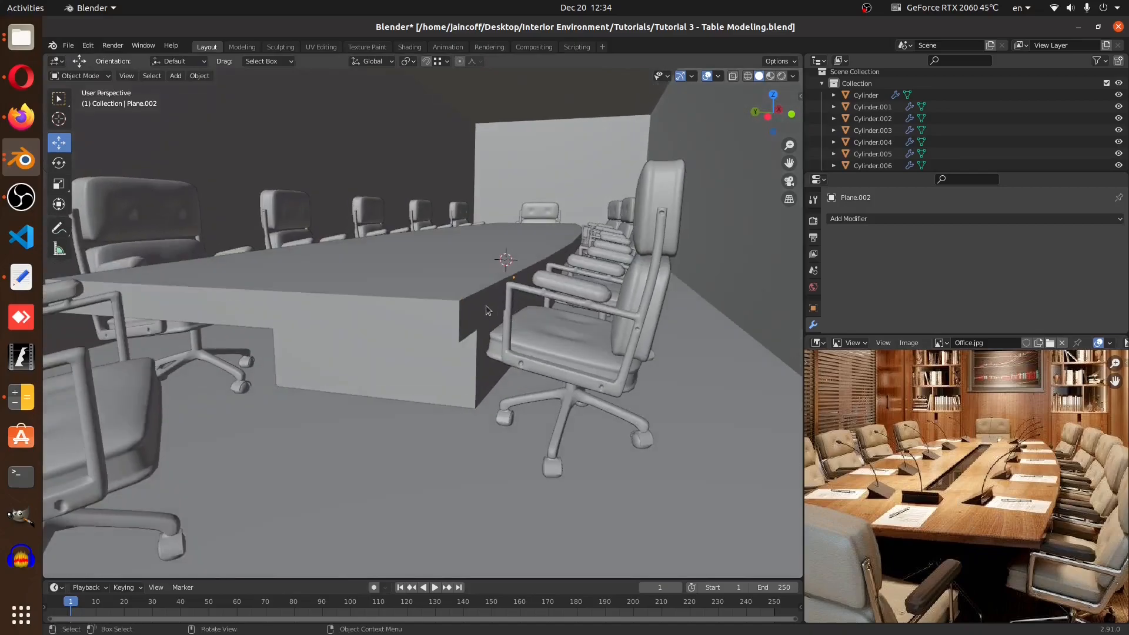
key("Tab")
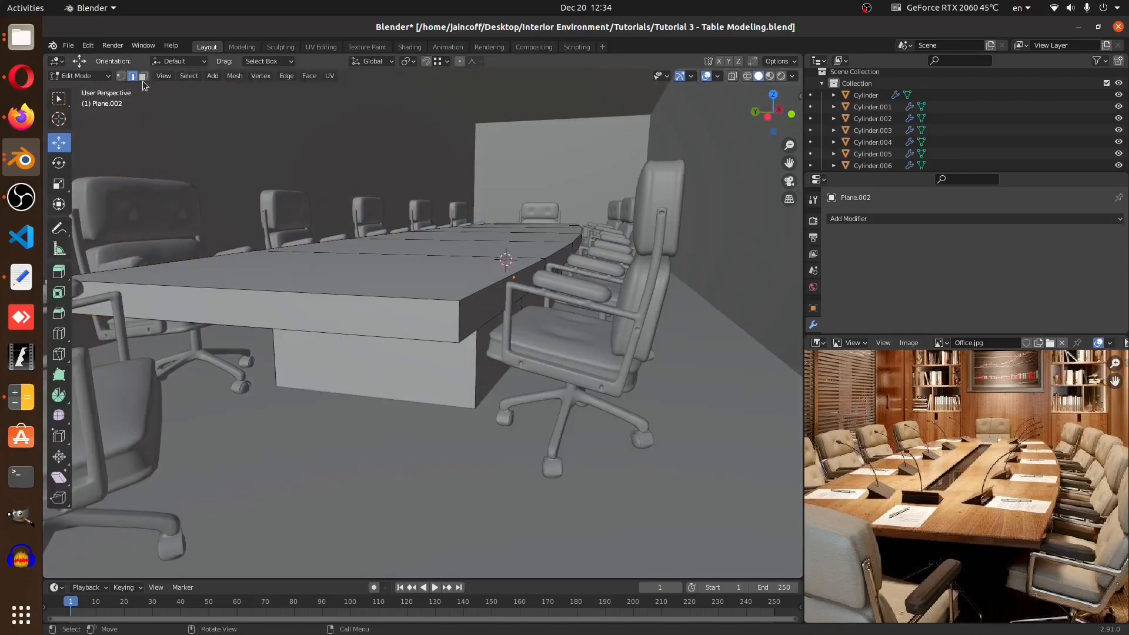
Select the table-top faces along the shortest path from the near end to the far end
middle_click_drag(452, 144, 454, 154)
left_click(453, 386)
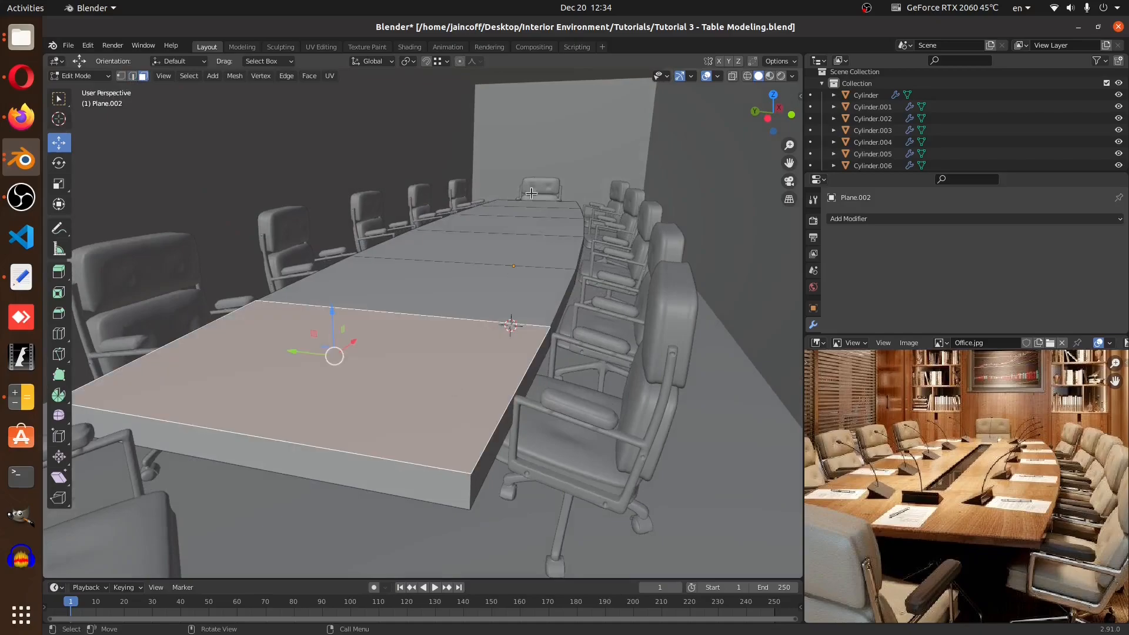
middle_click_drag(530, 193, 536, 203)
left_click(541, 187, "ctrl")
middle_click_drag(551, 310, 515, 273)
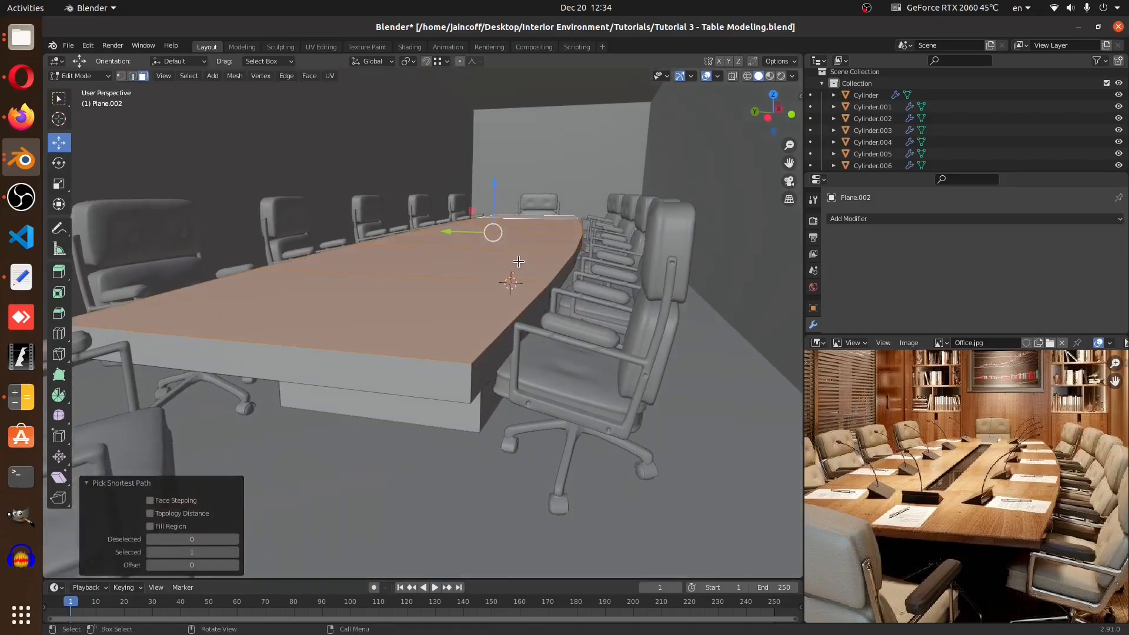
Switch to the camera view and split the viewport into two side-by-side views
key("KP_0")
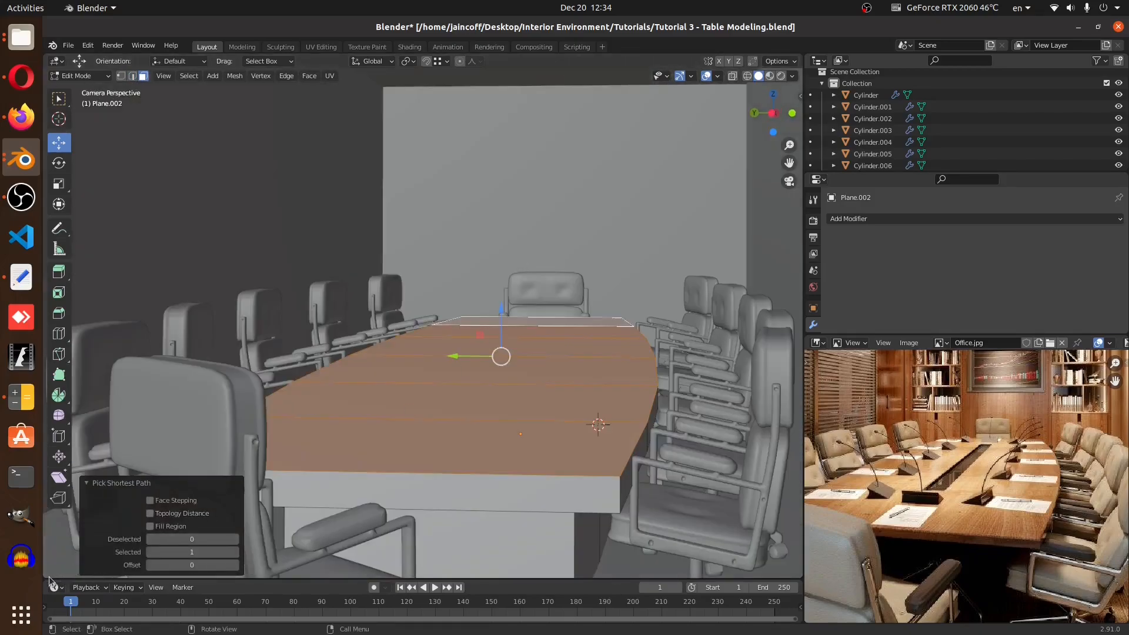
left_click_drag(48, 576, 403, 553)
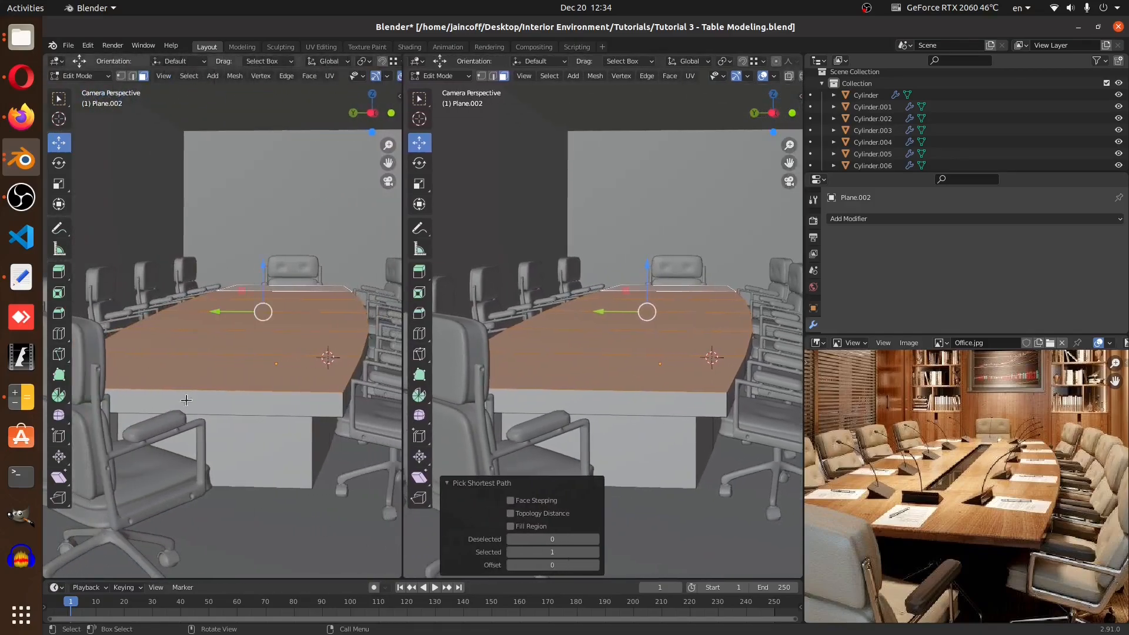
Set the left viewport's shading to Wireframe and return to Object Mode
key("z")
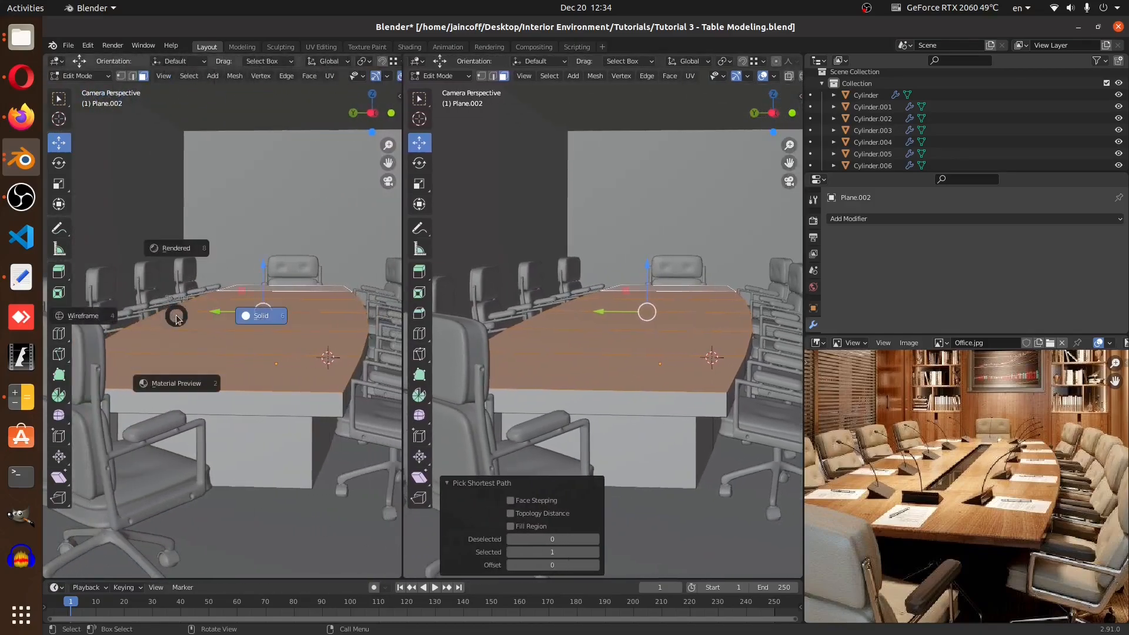
left_click(108, 319)
middle_click_drag(316, 361, 307, 322, "shift")
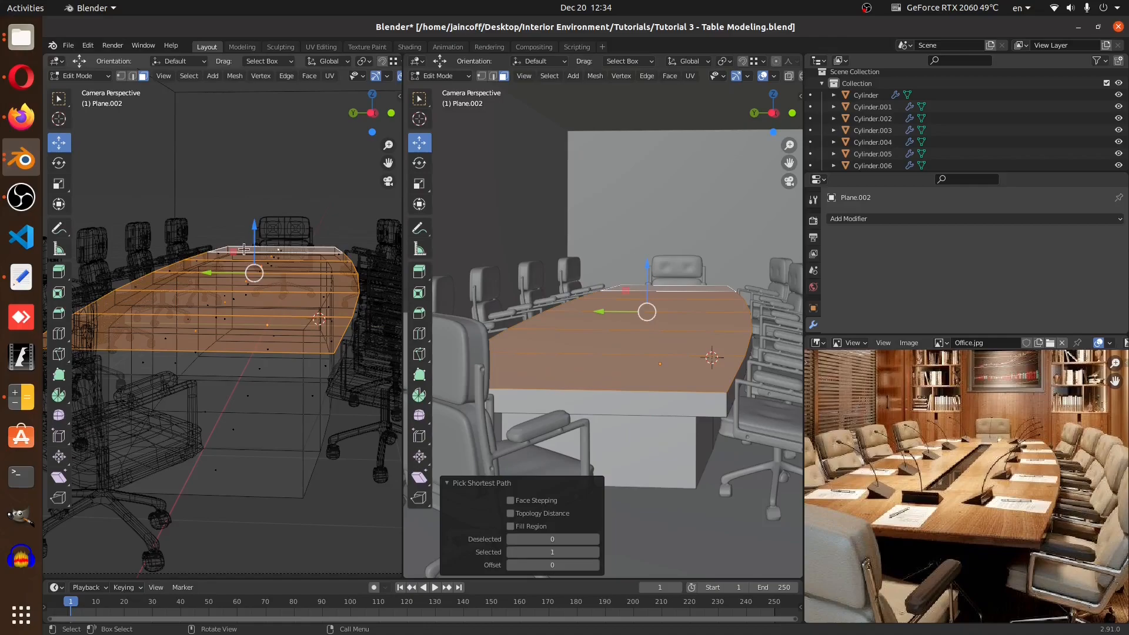
key("Tab")
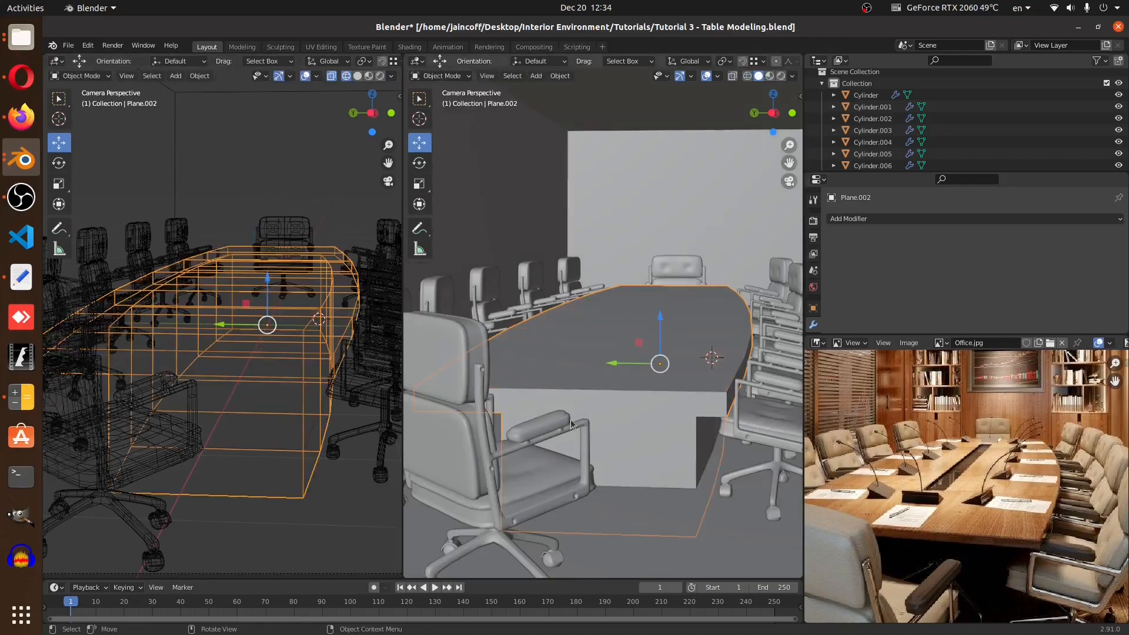
Select the fSpy camera and open the Background Images settings in its camera properties
scroll(311, 398, "down", 3)
scroll(310, 398, "down", 3)
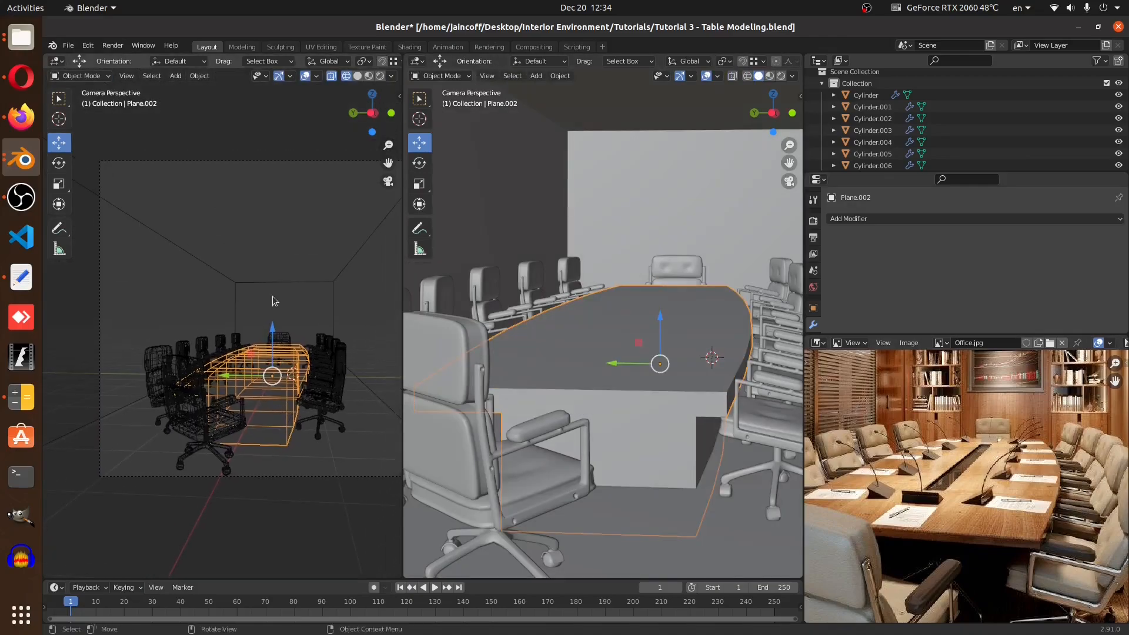
left_click(305, 161)
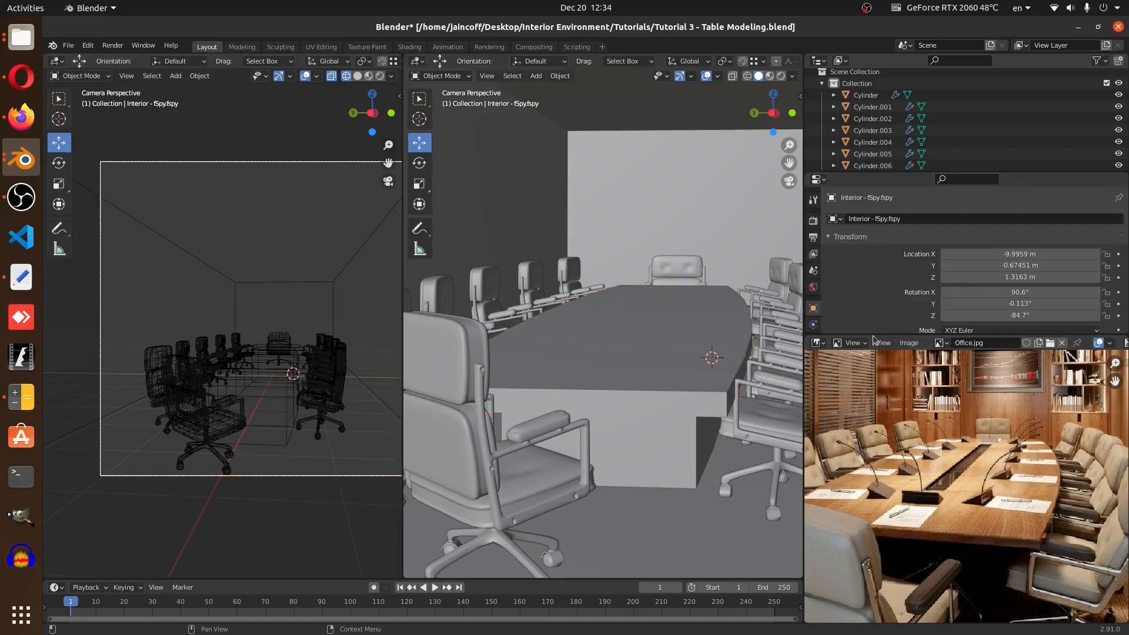
left_click_drag(869, 333, 870, 422)
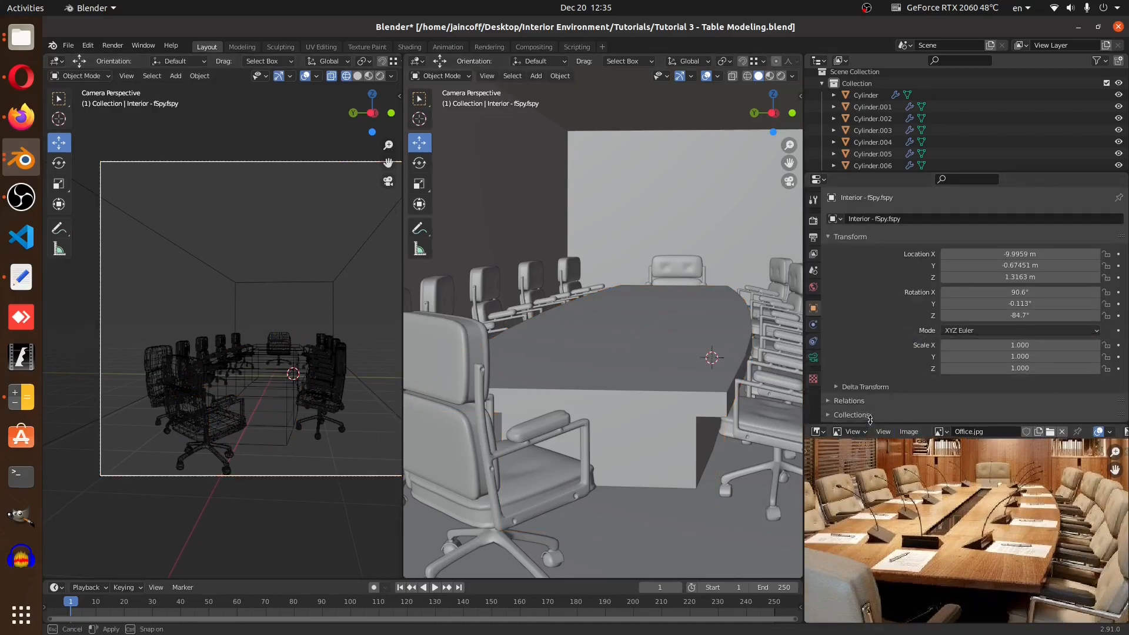
left_click(813, 358)
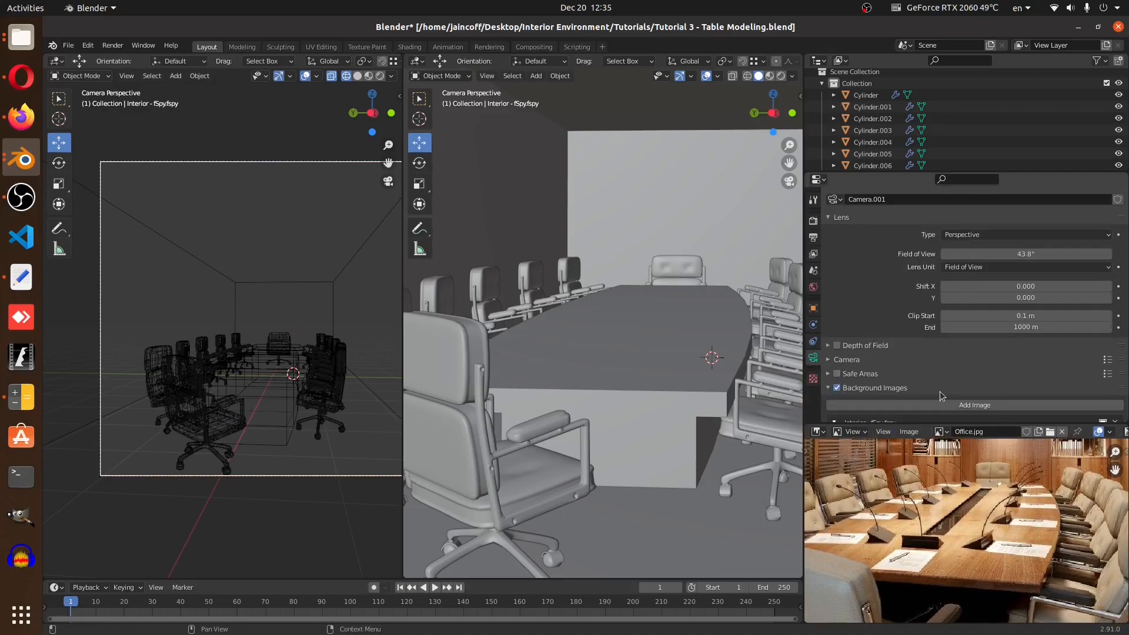
left_click(828, 389)
Replace the camera's background image with Office.jpg from the Interior Environment folder
scroll(1014, 393, "down", 6)
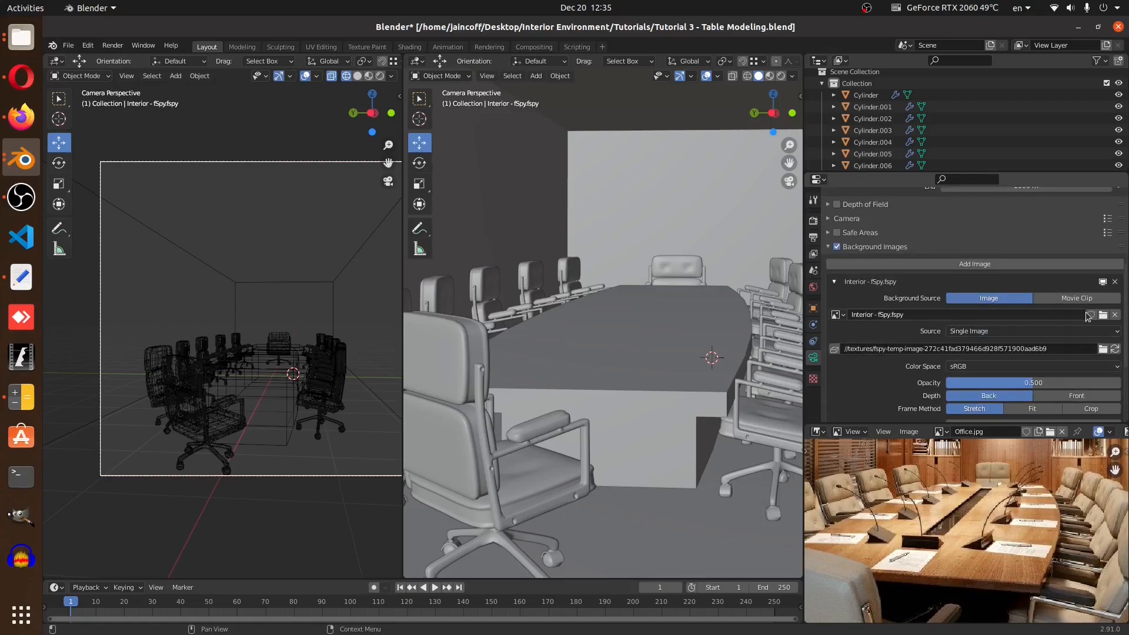
left_click(1103, 316)
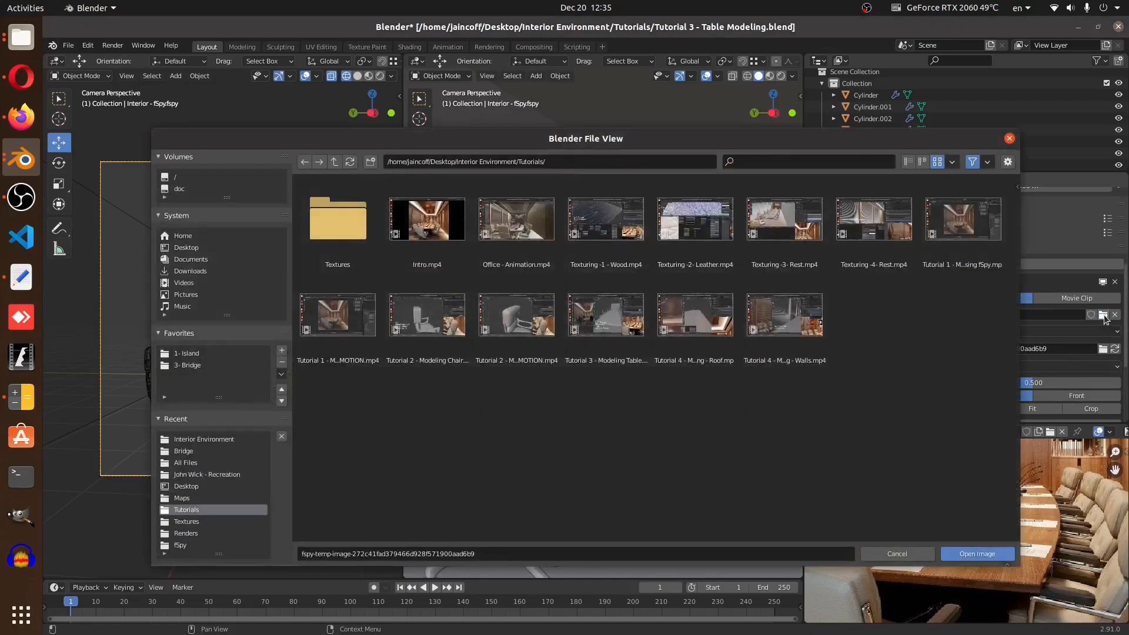
double_click(536, 162)
key("Return")
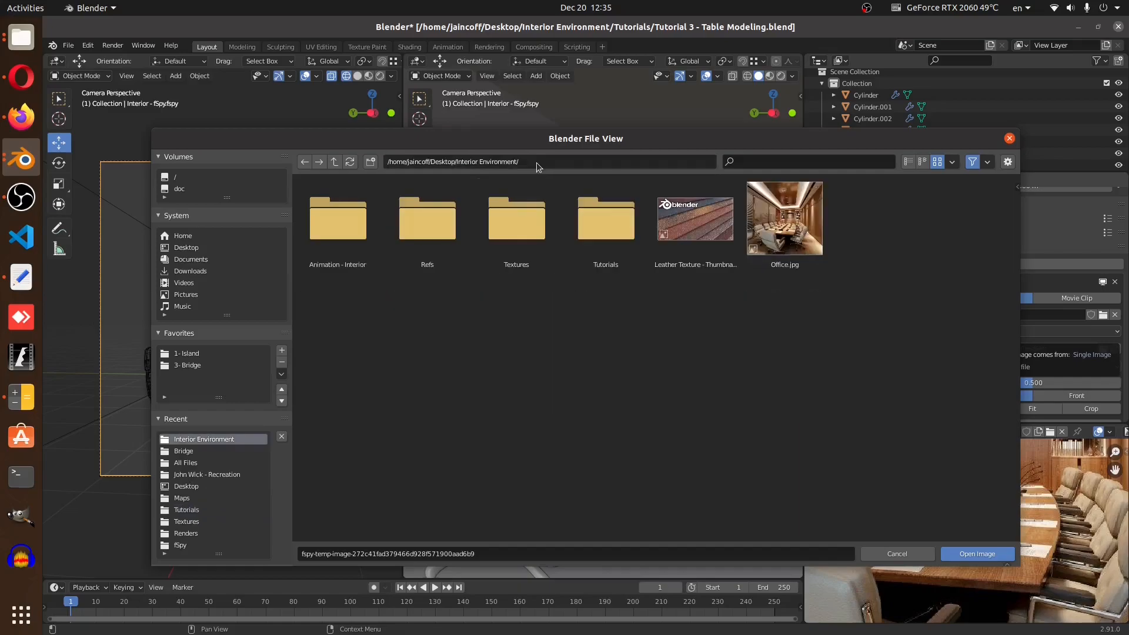
double_click(777, 226)
Select the table's top slab in Edit Mode and scale it along Z to about 0.47 thickness
middle_click_drag(275, 355, 213, 367, "shift")
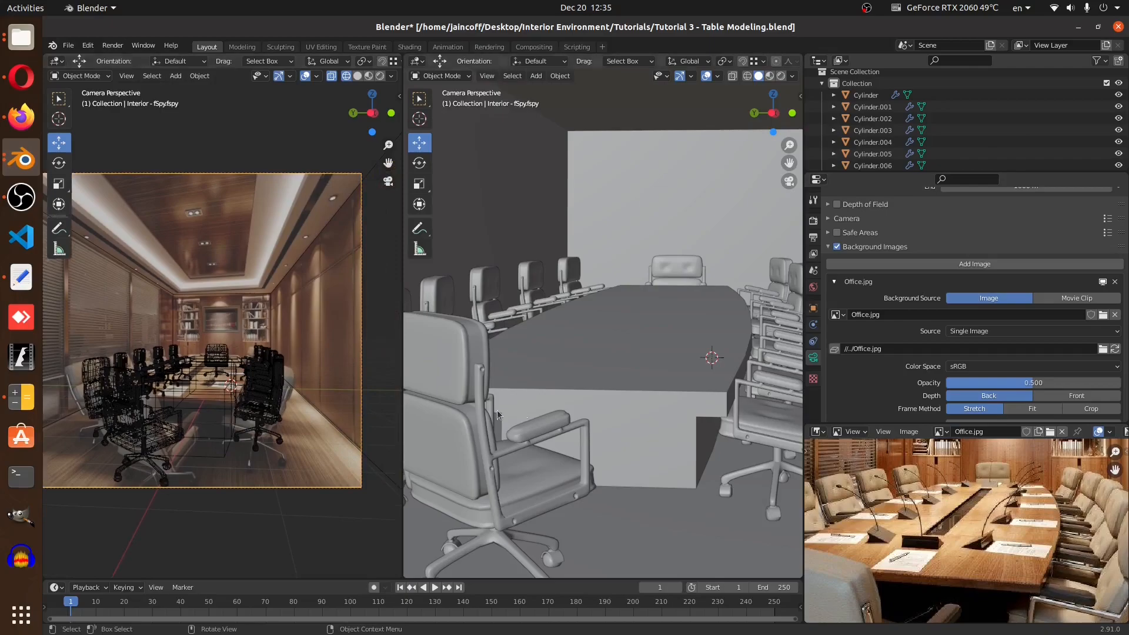
middle_click_drag(647, 385, 626, 362)
scroll(642, 422, "down", 5)
scroll(626, 362, "up", 4)
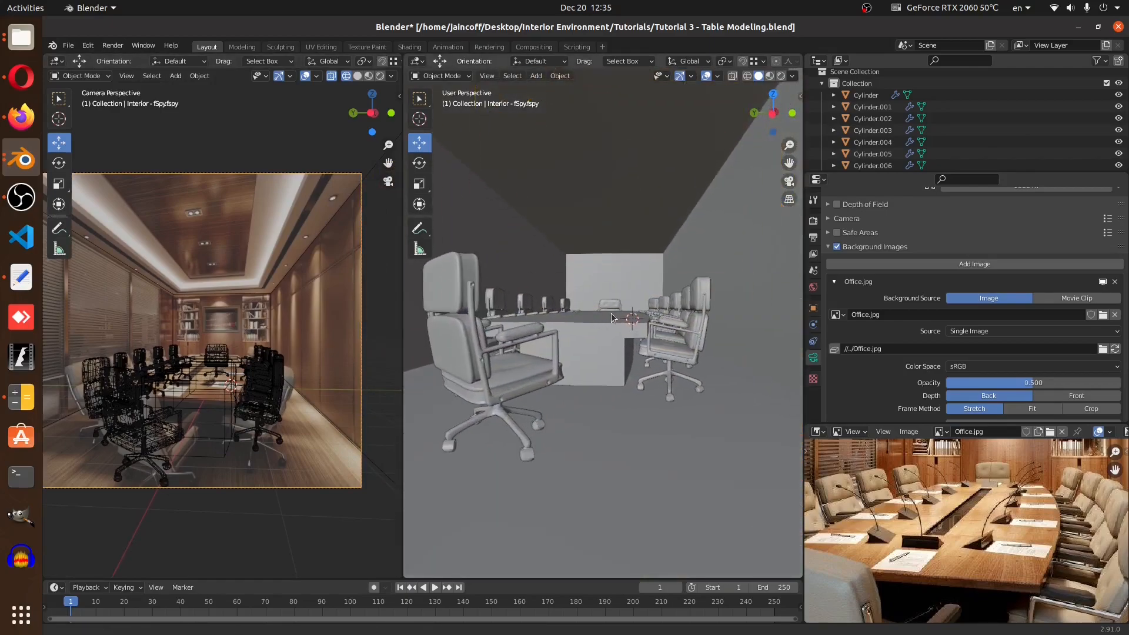
scroll(181, 397, "up", 6)
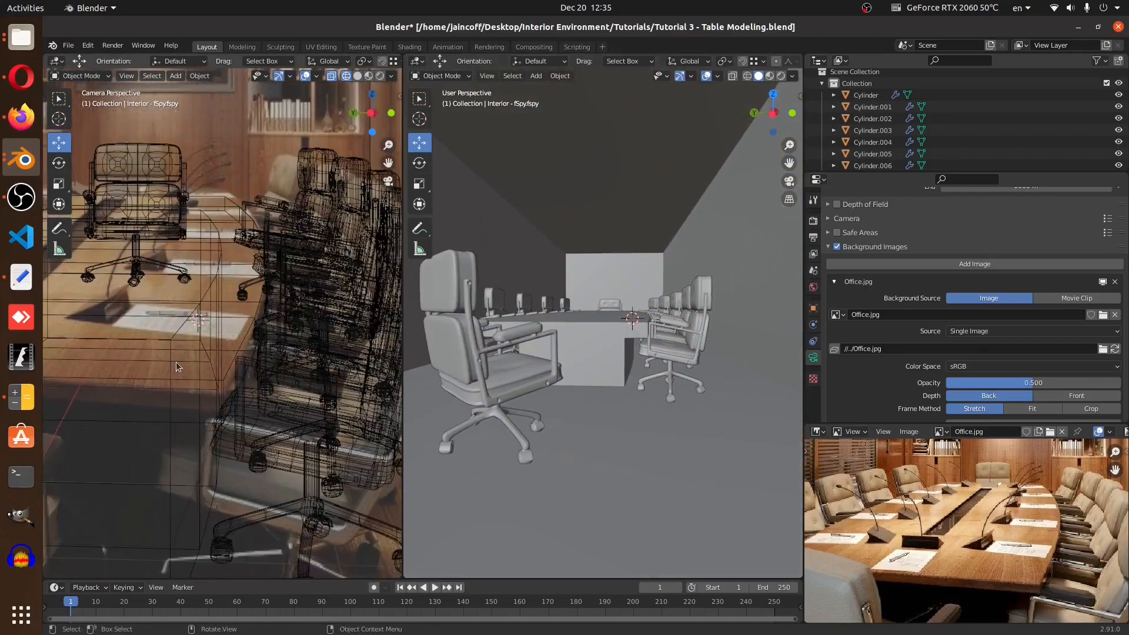
left_click(212, 376)
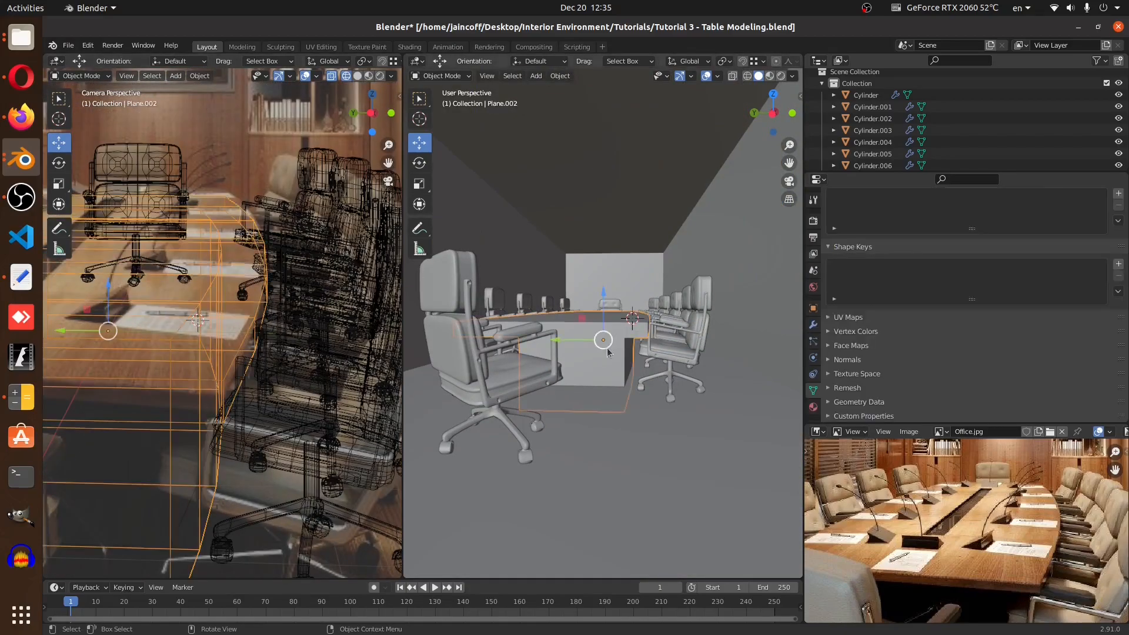
key("Tab")
key("l")
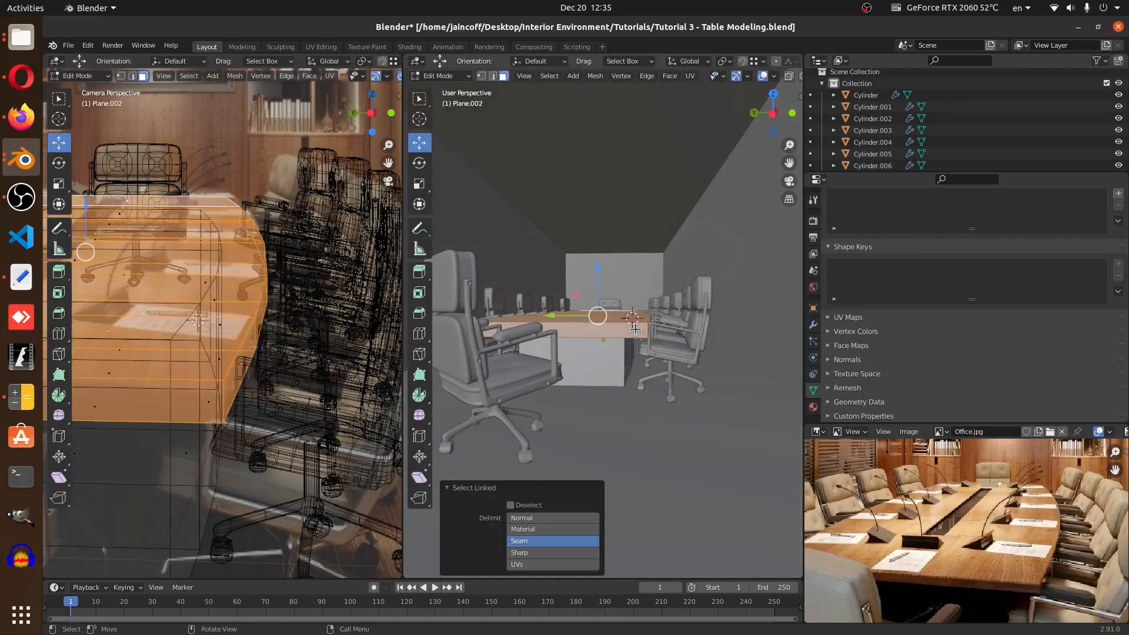
scroll(635, 331, "up", 2)
key("s")
key("z")
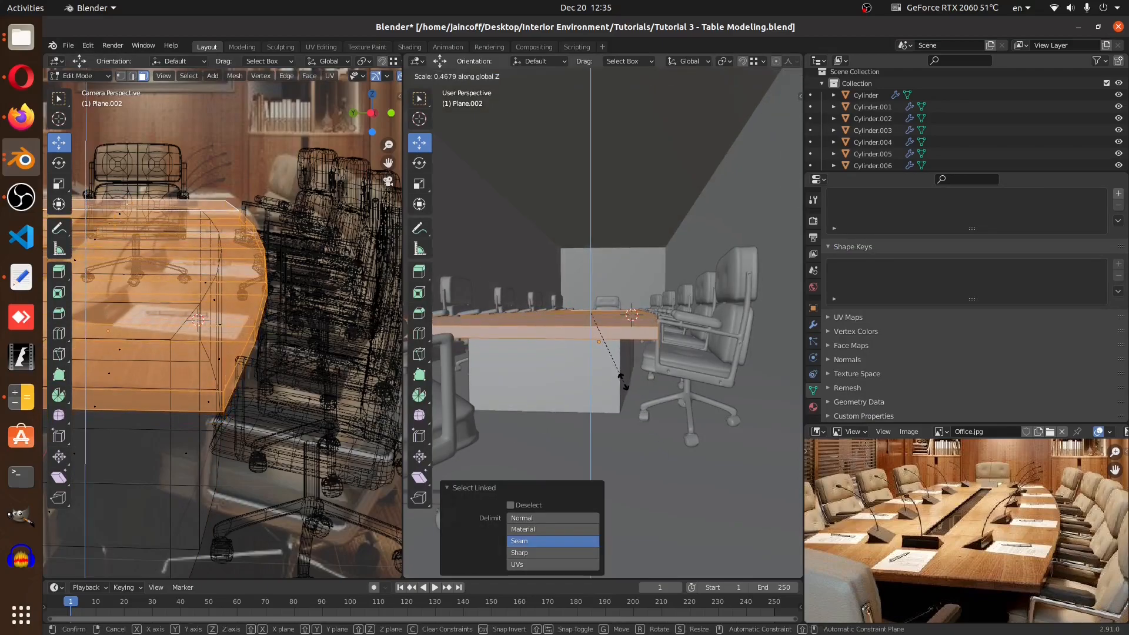
left_click(620, 379)
middle_click_drag(609, 347, 614, 372)
key("Tab")
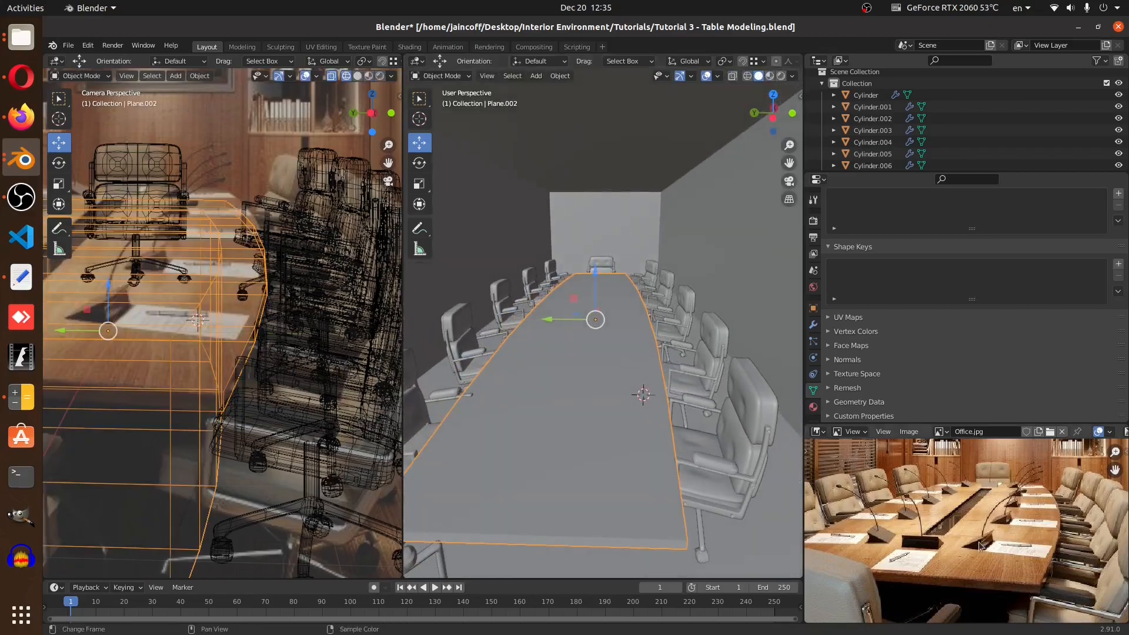
Add a Bevel modifier to the table object
middle_click_drag(1050, 599, 996, 548)
middle_click_drag(566, 520, 565, 508)
middle_click_drag(663, 440, 651, 404, "ctrl")
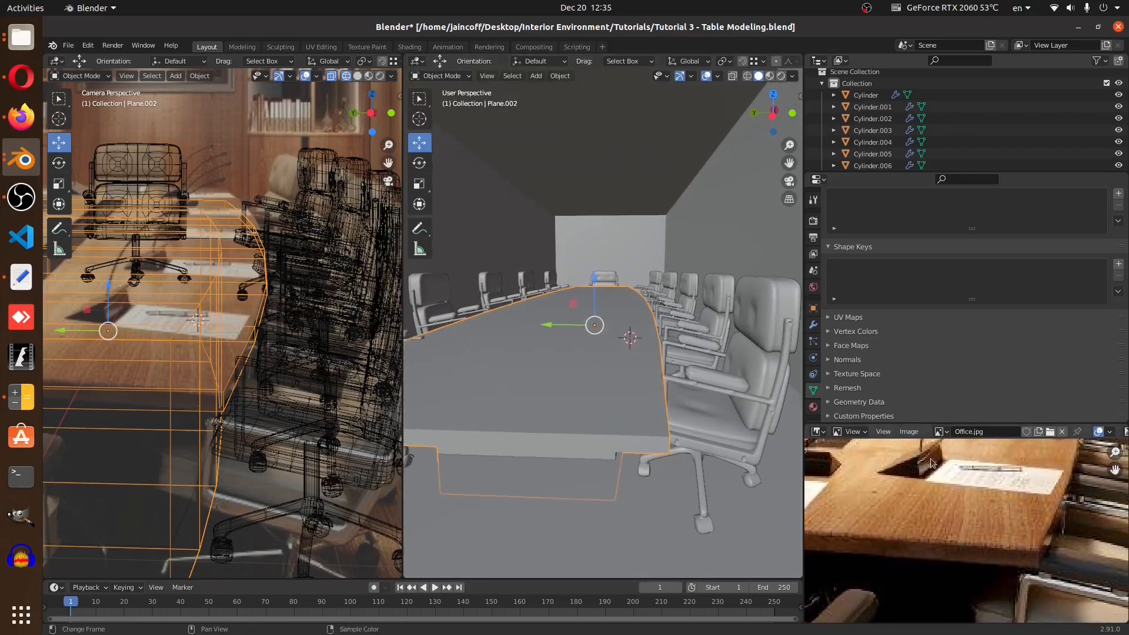
left_click(813, 325)
left_click(898, 219)
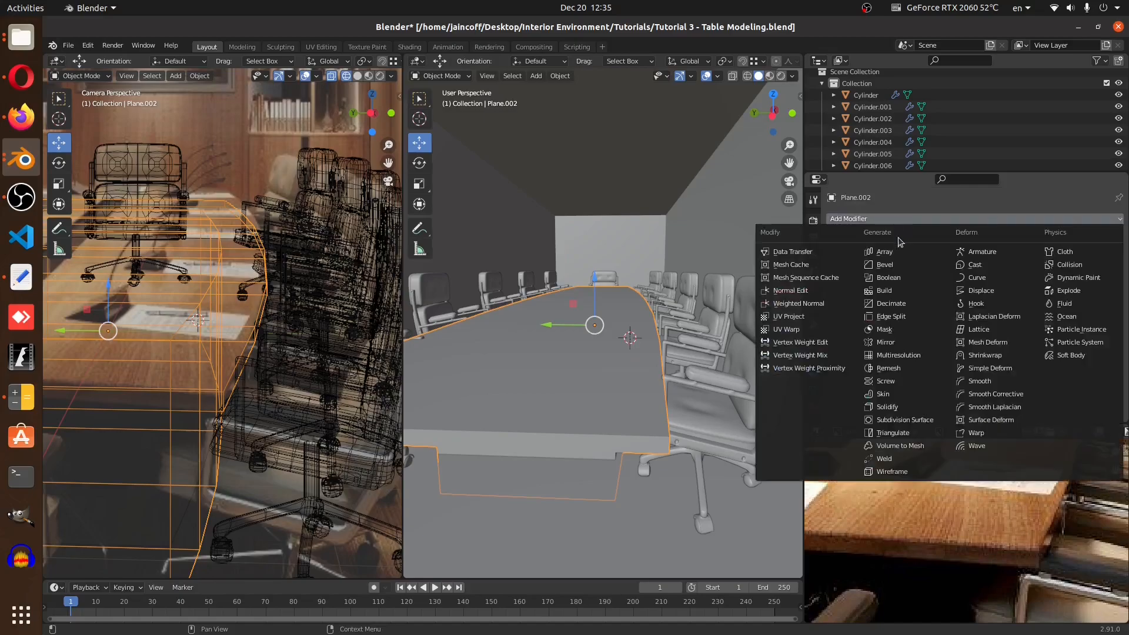
left_click(892, 266)
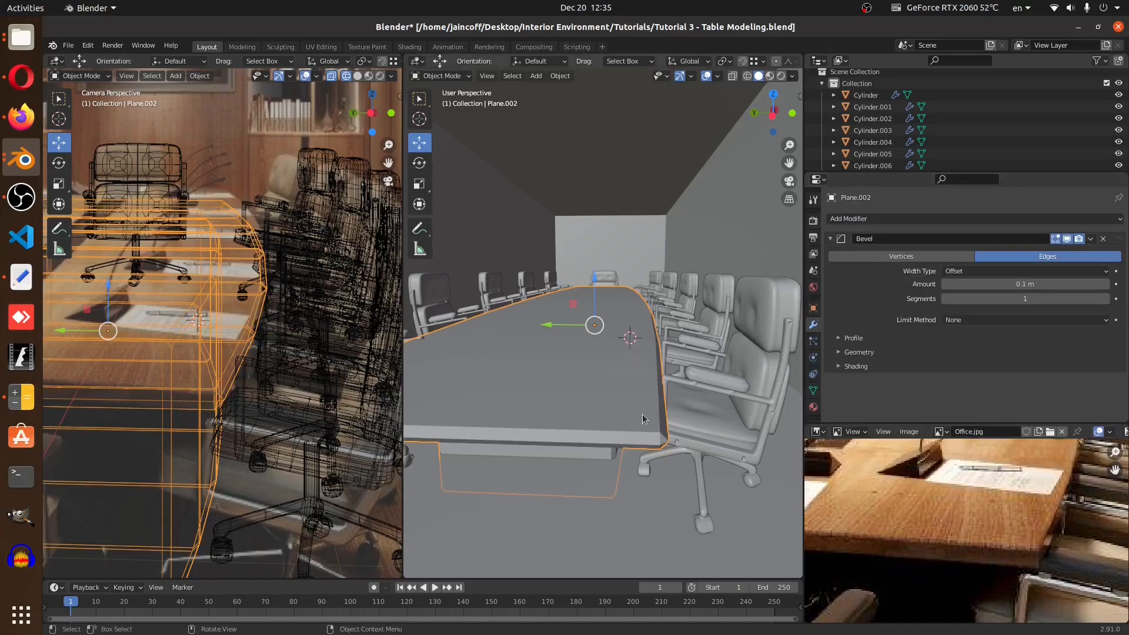
Open the sidebar and try dragging the table's Y scale down
key("n")
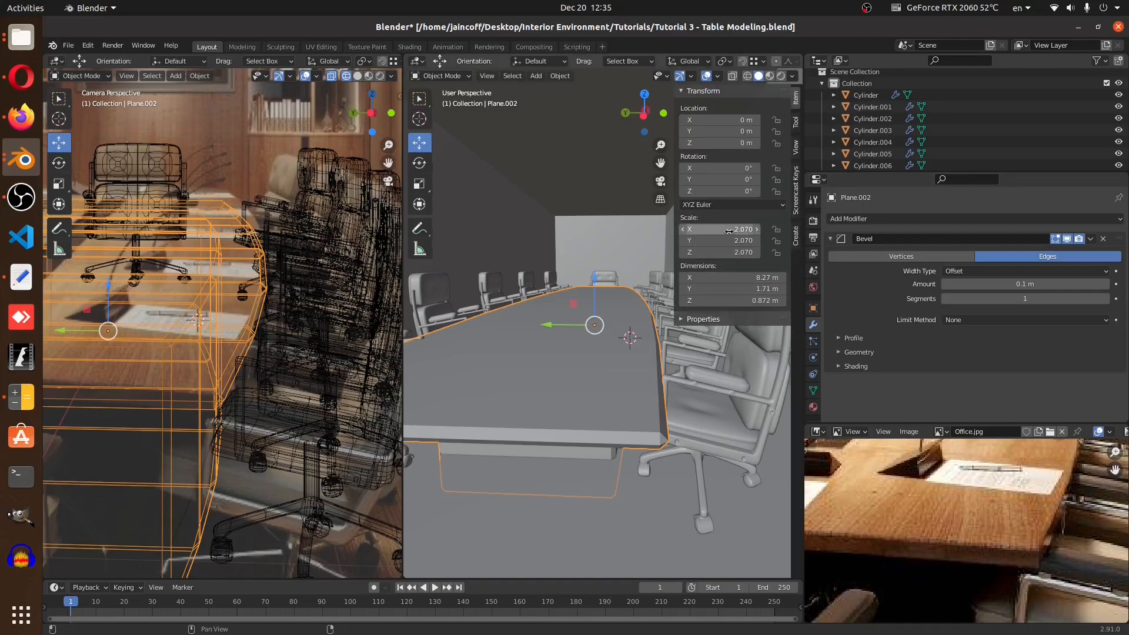
left_click_drag(726, 241, 677, 241)
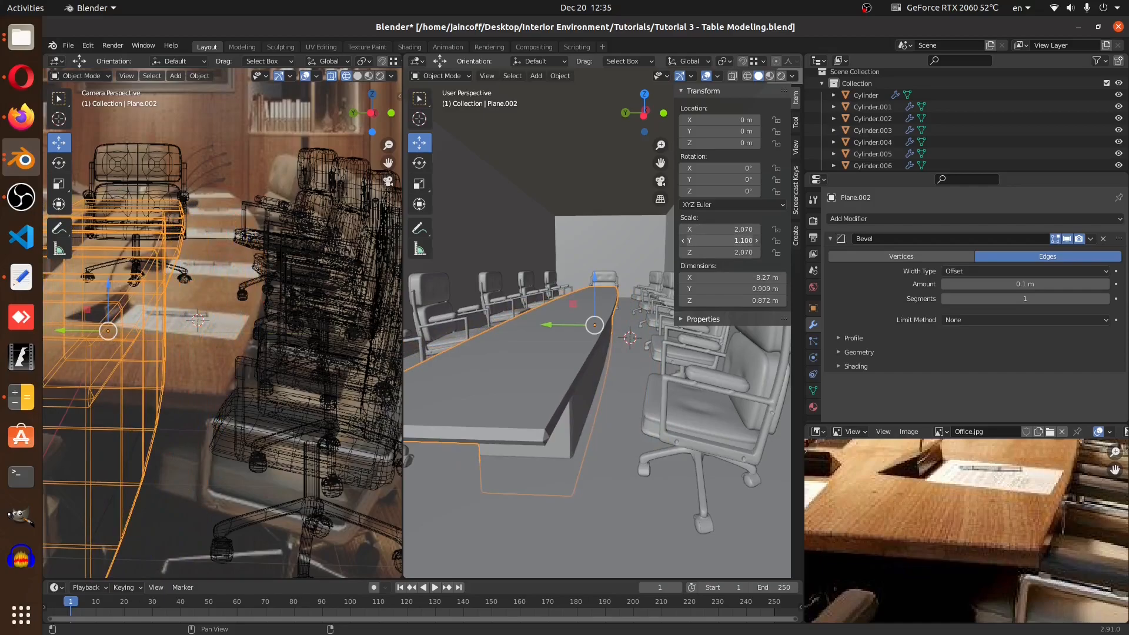
key("Escape")
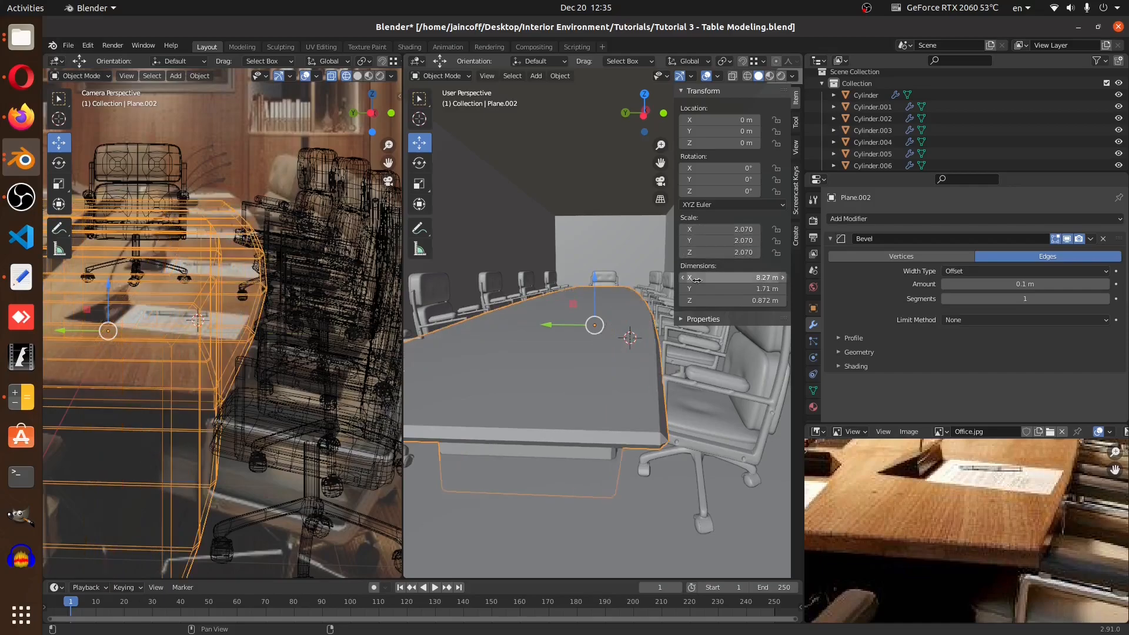
Apply the table object's scale
scroll(518, 400, "up", 1)
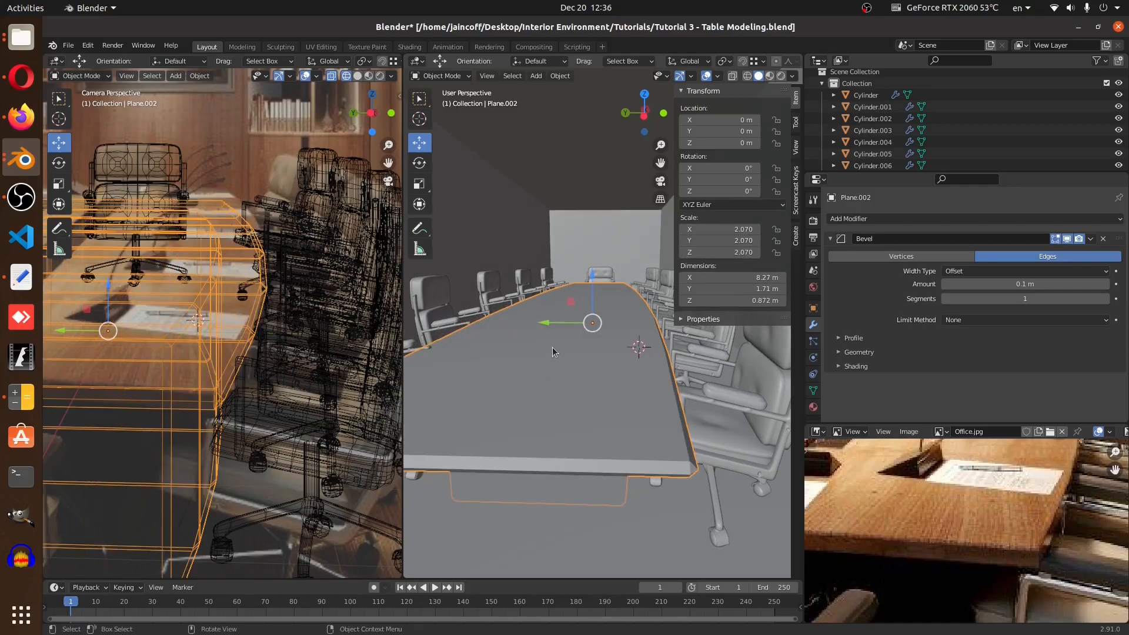
key("ctrl+a")
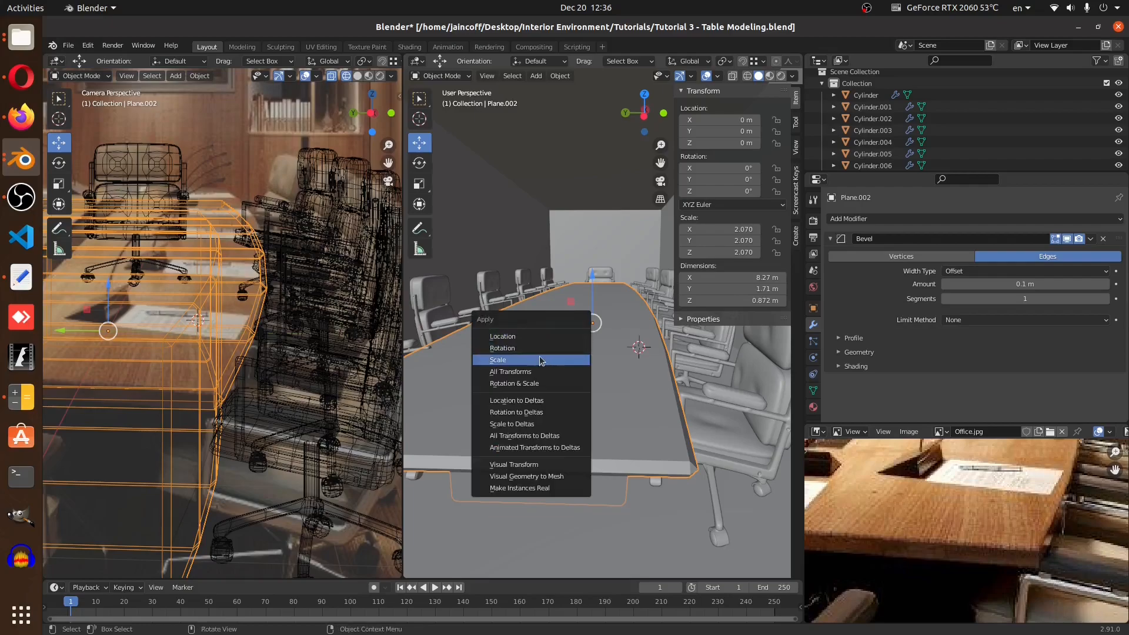
left_click(547, 358)
Set the Bevel modifier's amount to 0.01 m
scroll(661, 435, "up", 8)
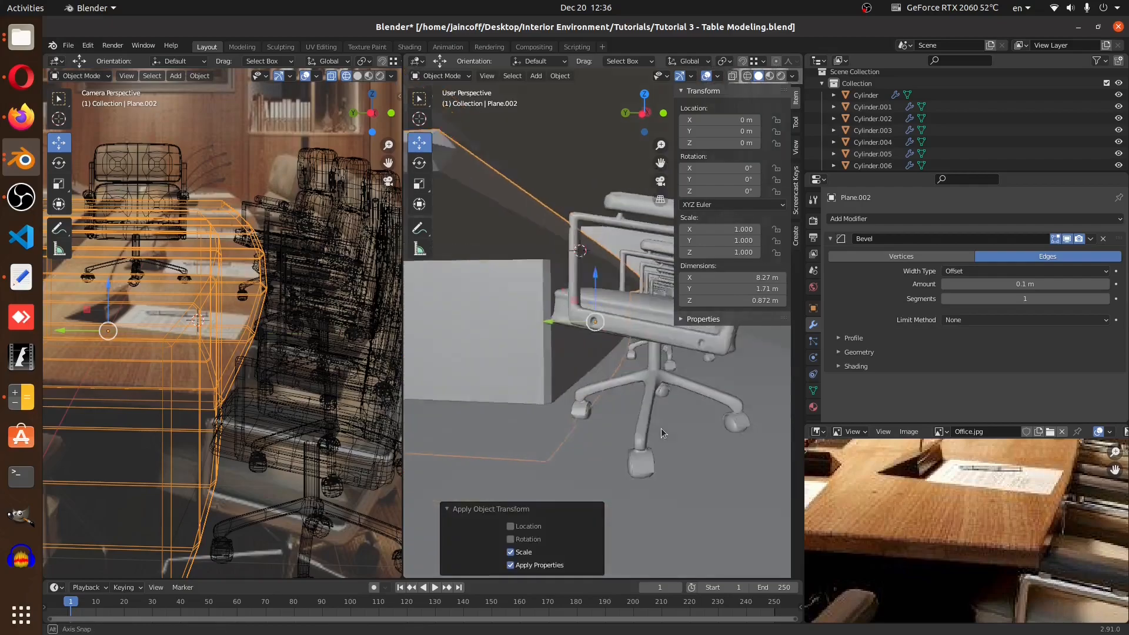
left_click(1006, 286)
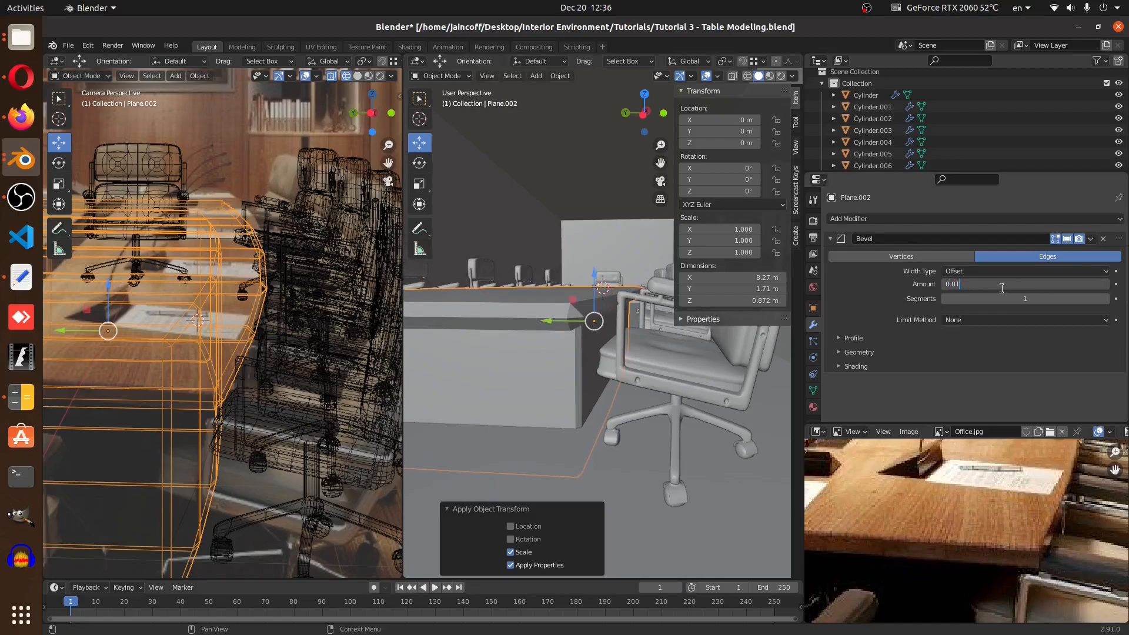
key("Return")
scroll(566, 320, "up", 2)
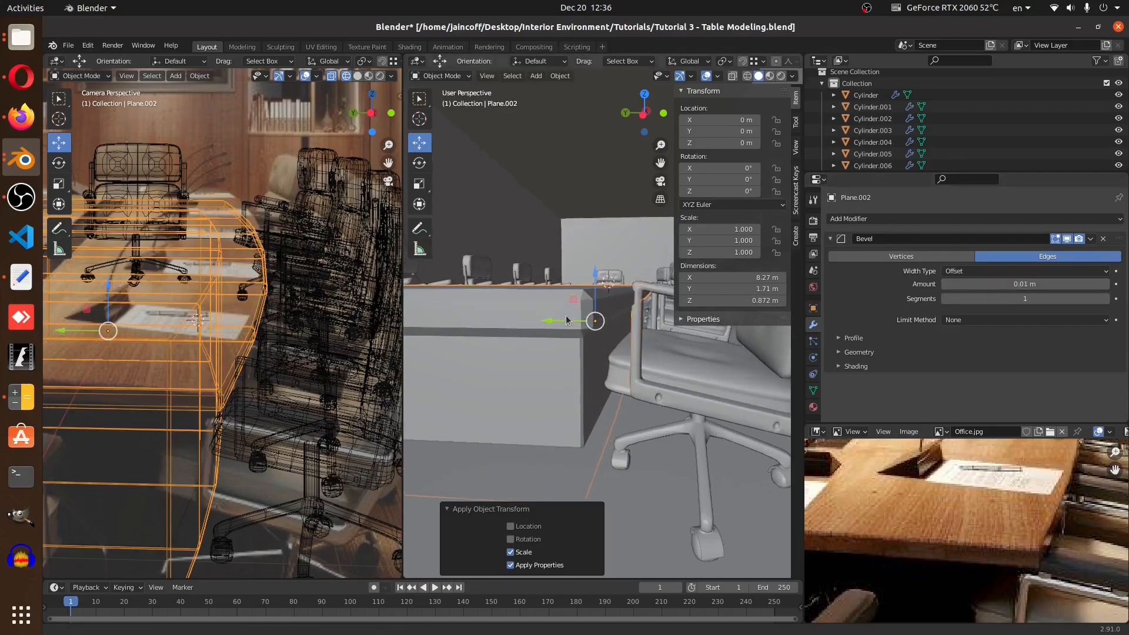
Set the Bevel modifier's segments to 3
key("n")
middle_click_drag(593, 323, 597, 329)
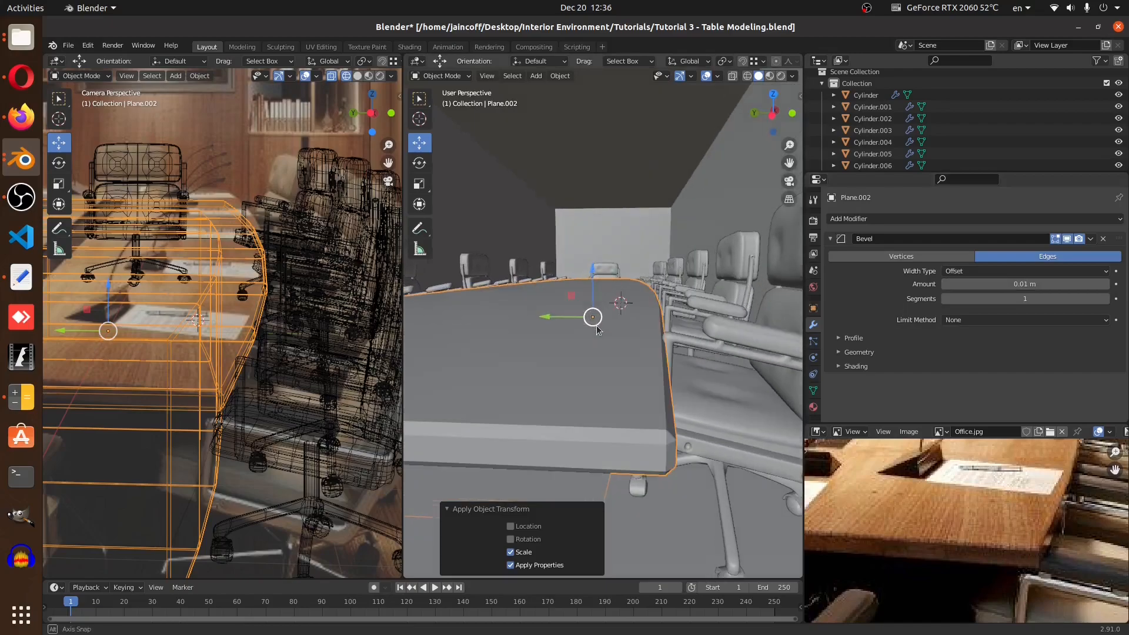
left_click(1105, 299)
left_click(1105, 299)
Switch to a top wireframe view and add two lengthwise edge loops across the table top in edit mode
right_click(654, 335)
left_click(654, 335)
middle_click_drag(652, 358, 623, 388)
scroll(1029, 558, "down", 5)
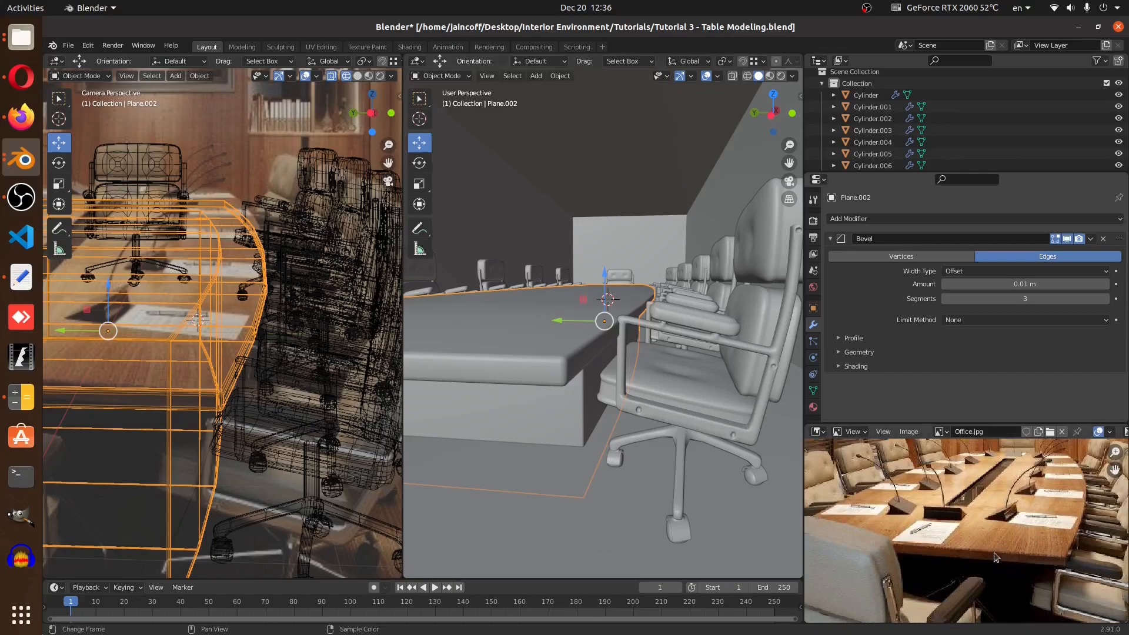
middle_click_drag(677, 368, 683, 377)
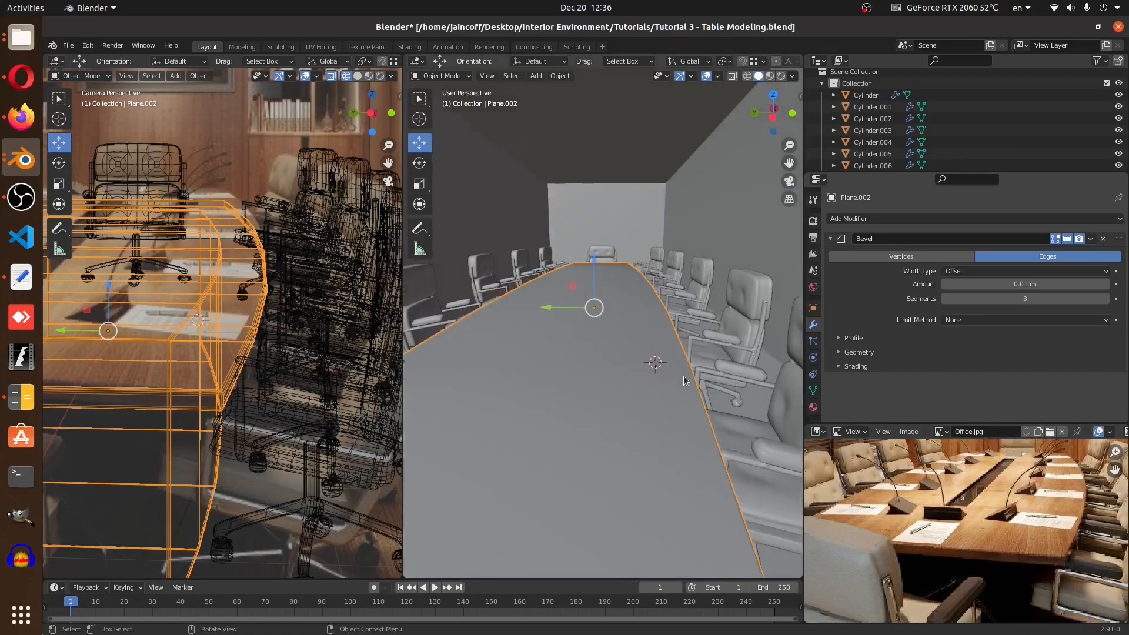
key("KP_7")
key("z")
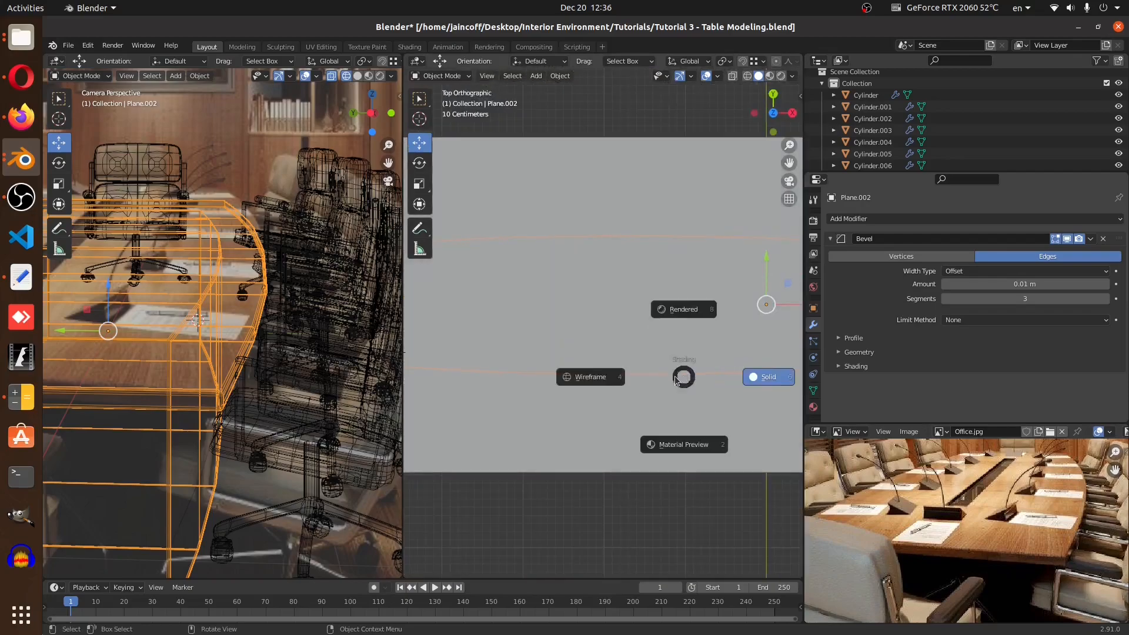
left_click(553, 376)
middle_click_drag(450, 346, 646, 382, "shift")
scroll(486, 345, "up", 4)
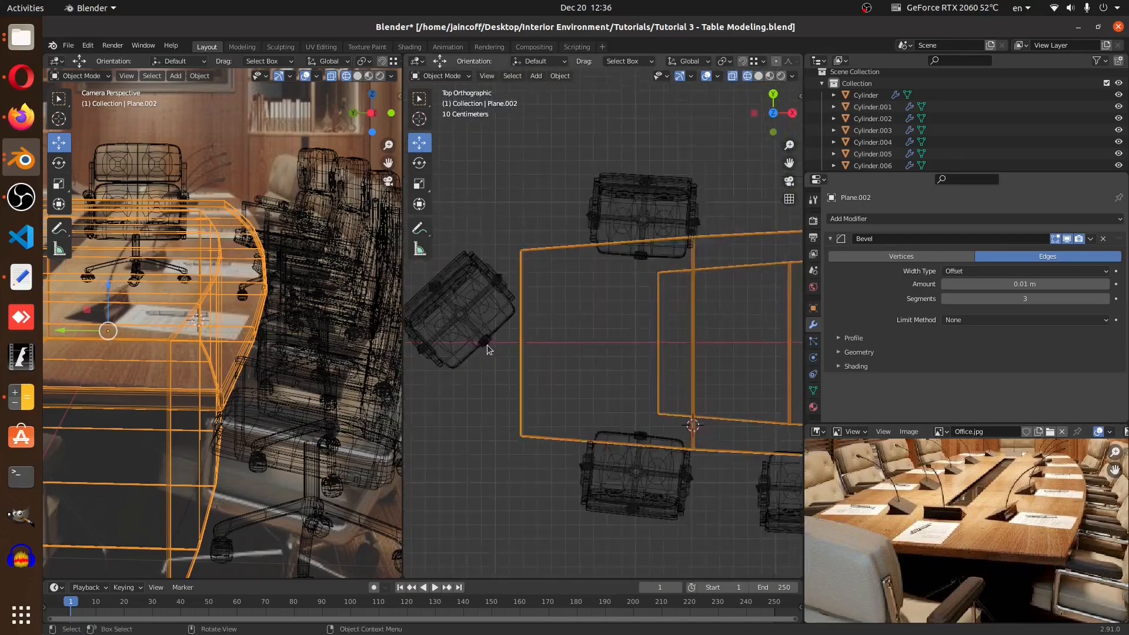
key("Tab")
key("ctrl+r")
scroll(532, 390, "up", 1)
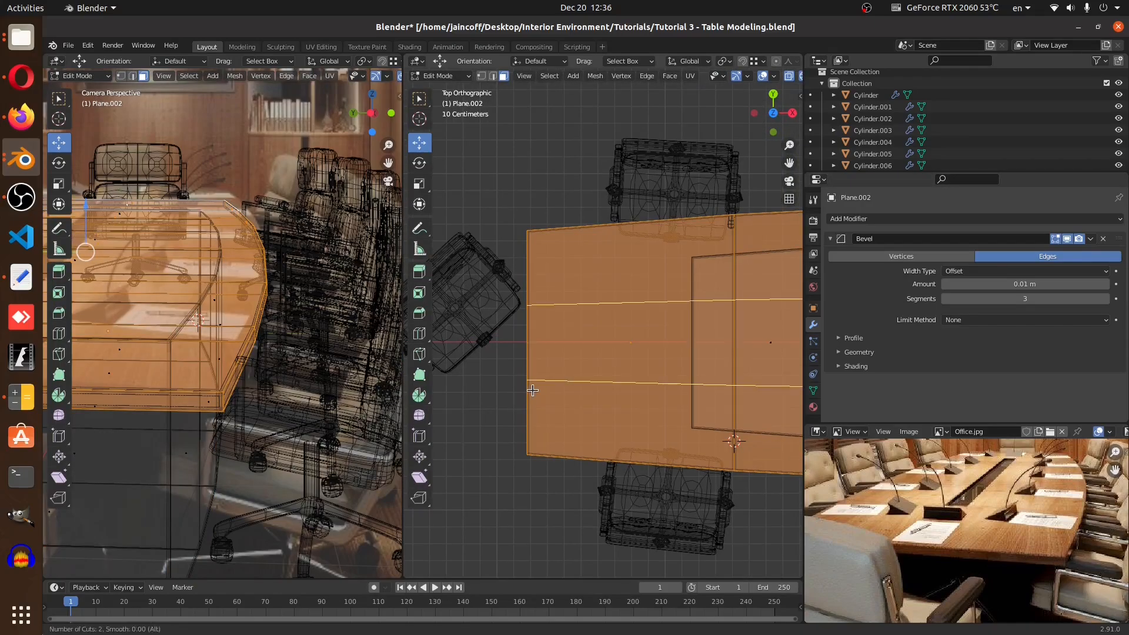
left_click(532, 389)
right_click(532, 390)
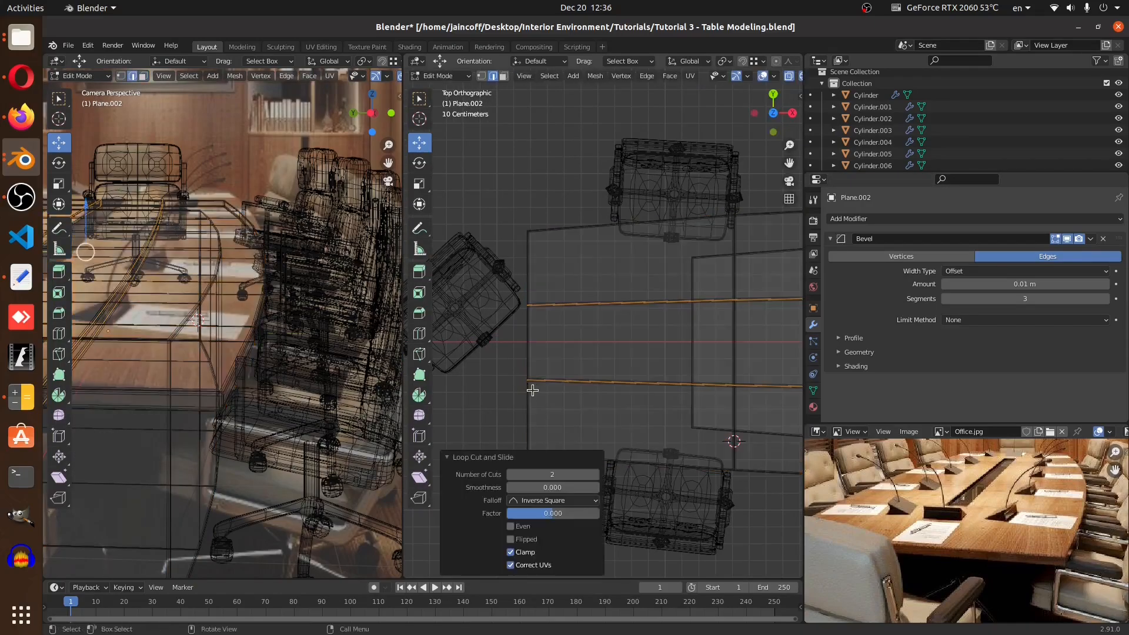
Box-select the vertices at both ends of the table and scale them slightly outward along X
left_click(481, 76)
left_click_drag(485, 284, 558, 415)
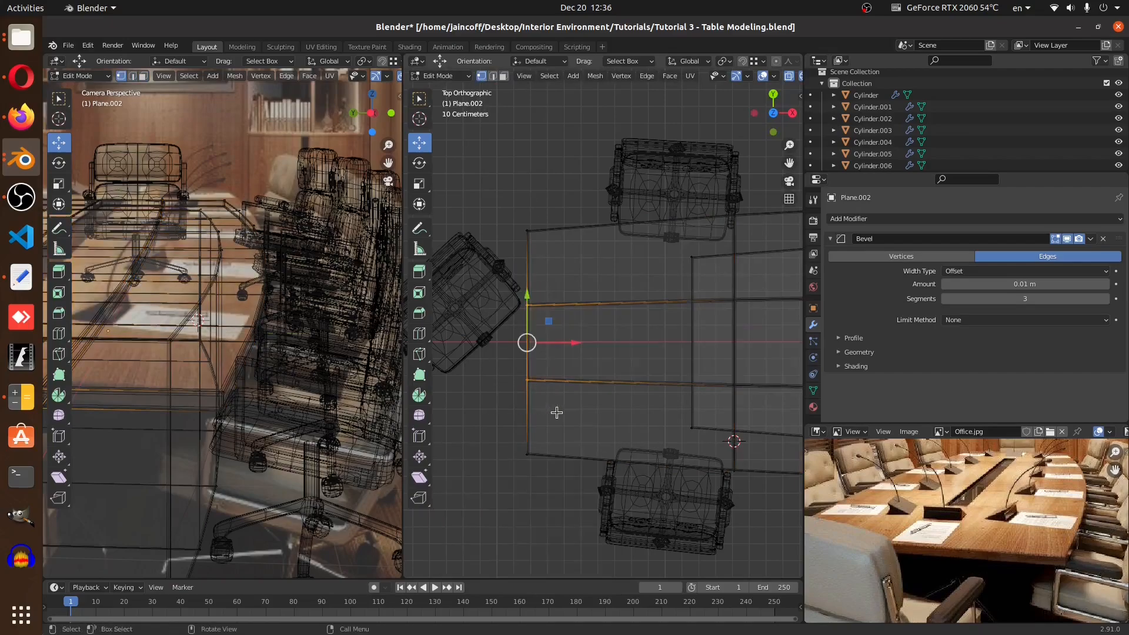
scroll(494, 351, "down", 7)
middle_click_drag(604, 361, 558, 350, "shift")
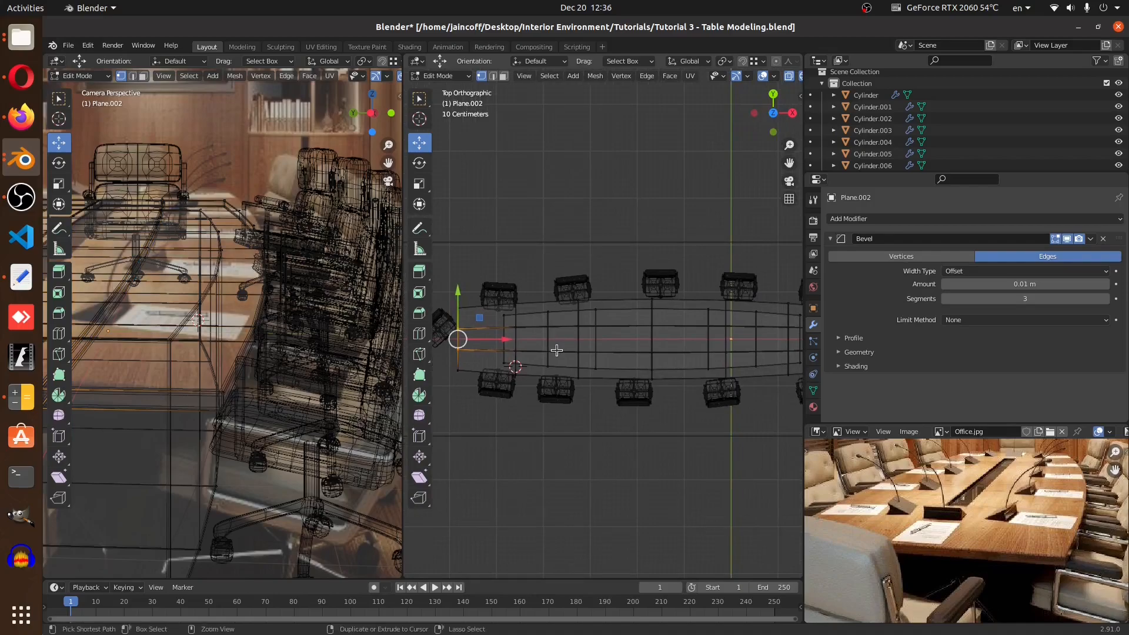
key("n")
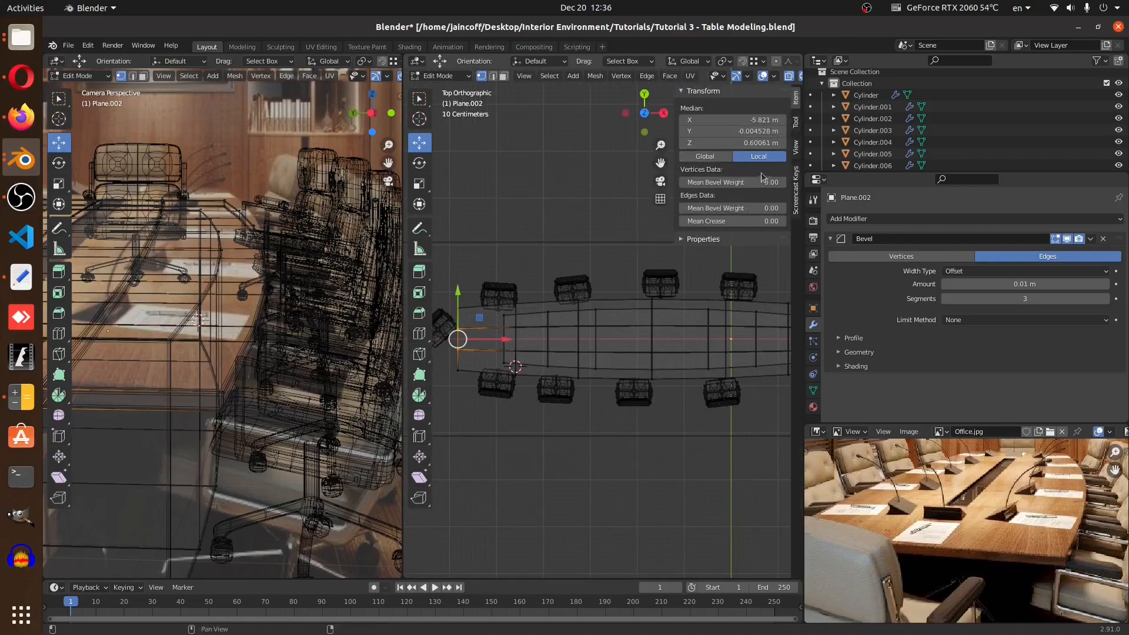
left_click(796, 198)
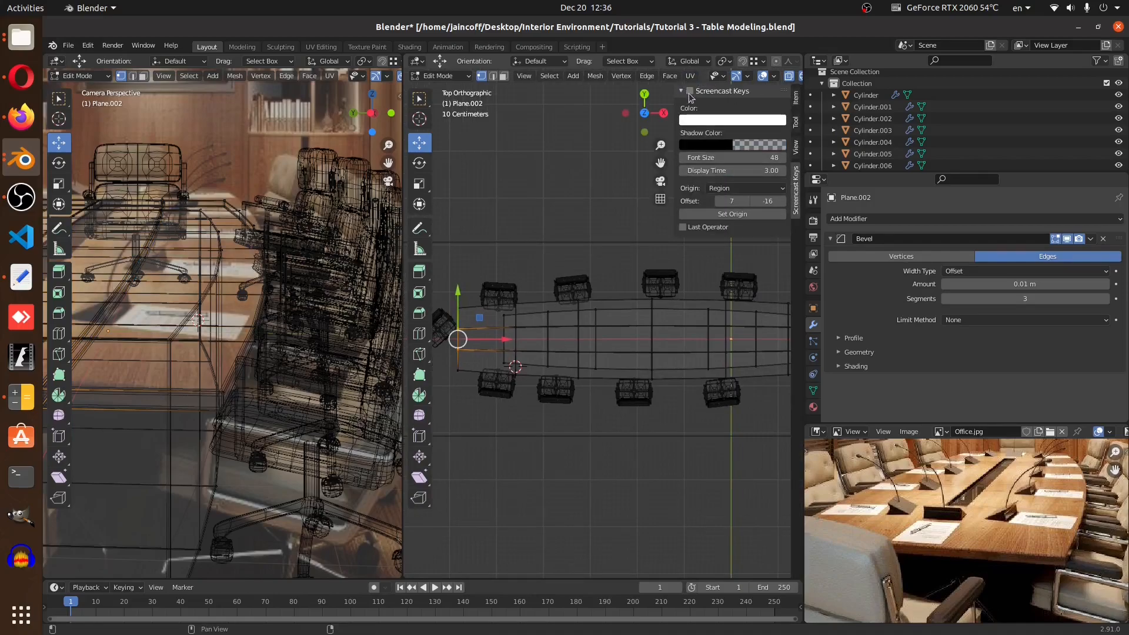
key("n")
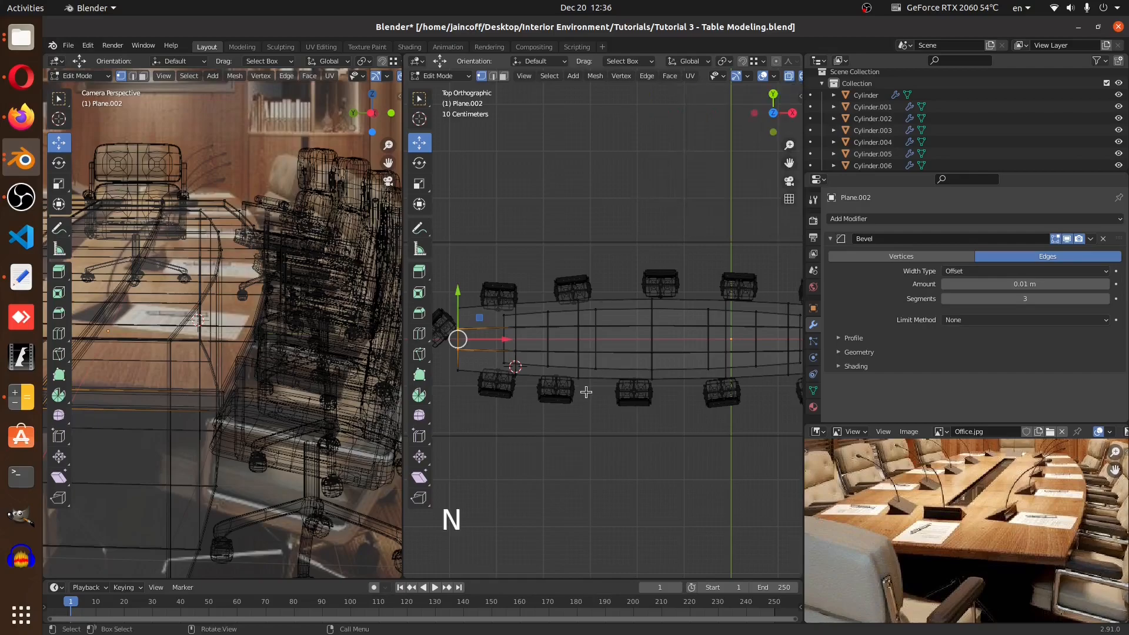
key("ctrl+space")
middle_click_drag(806, 373, 738, 348, "shift")
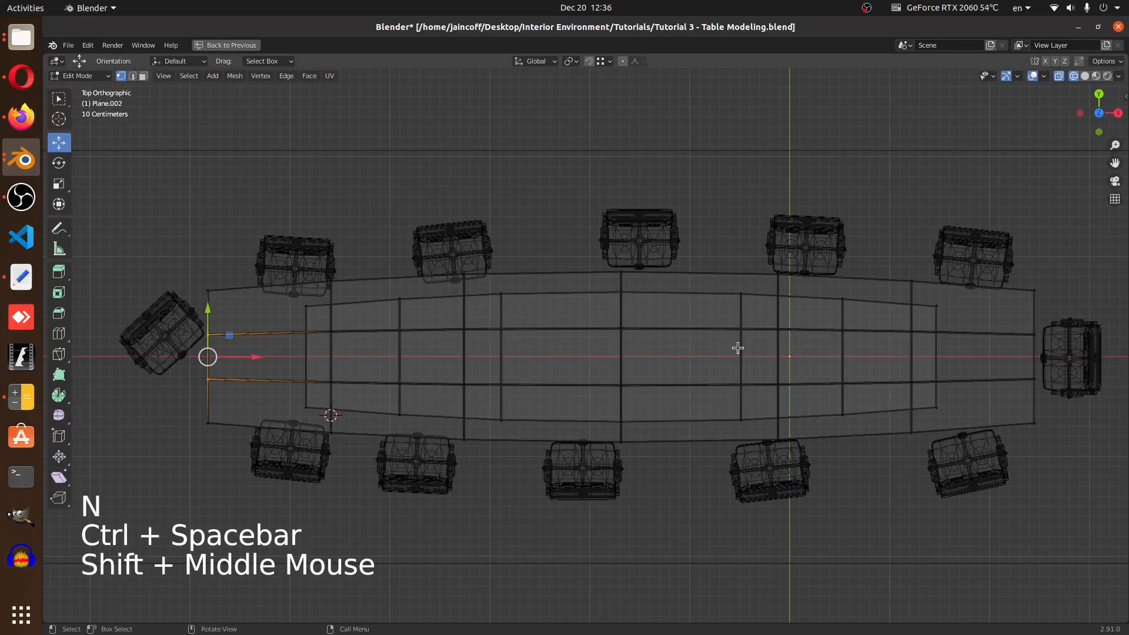
key("b")
left_click_drag(1012, 315, 1058, 411)
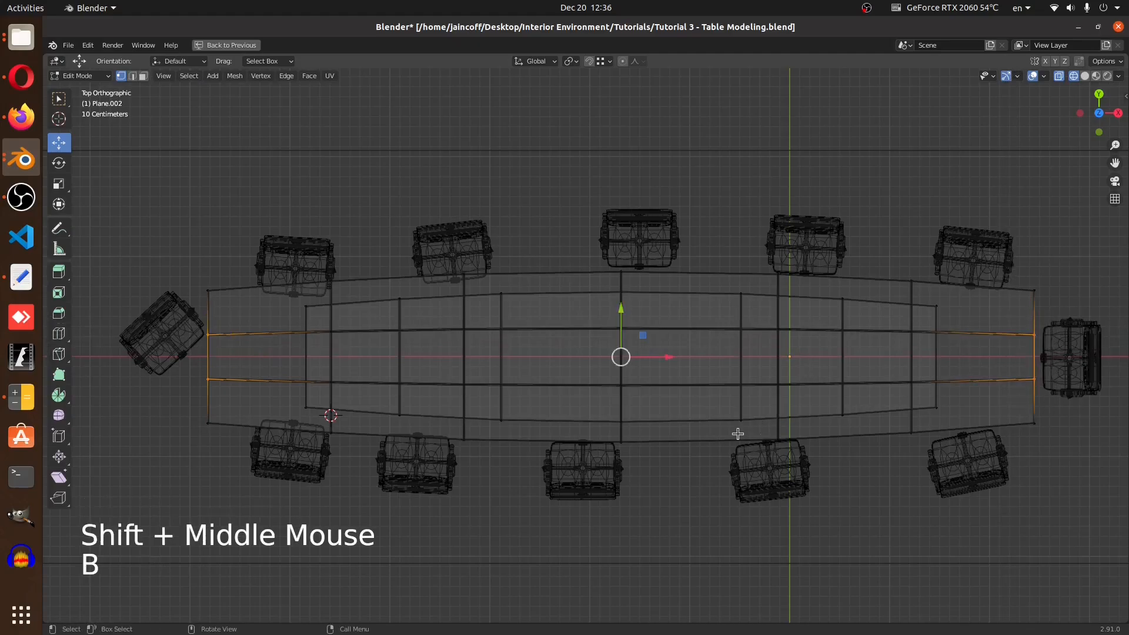
key("s")
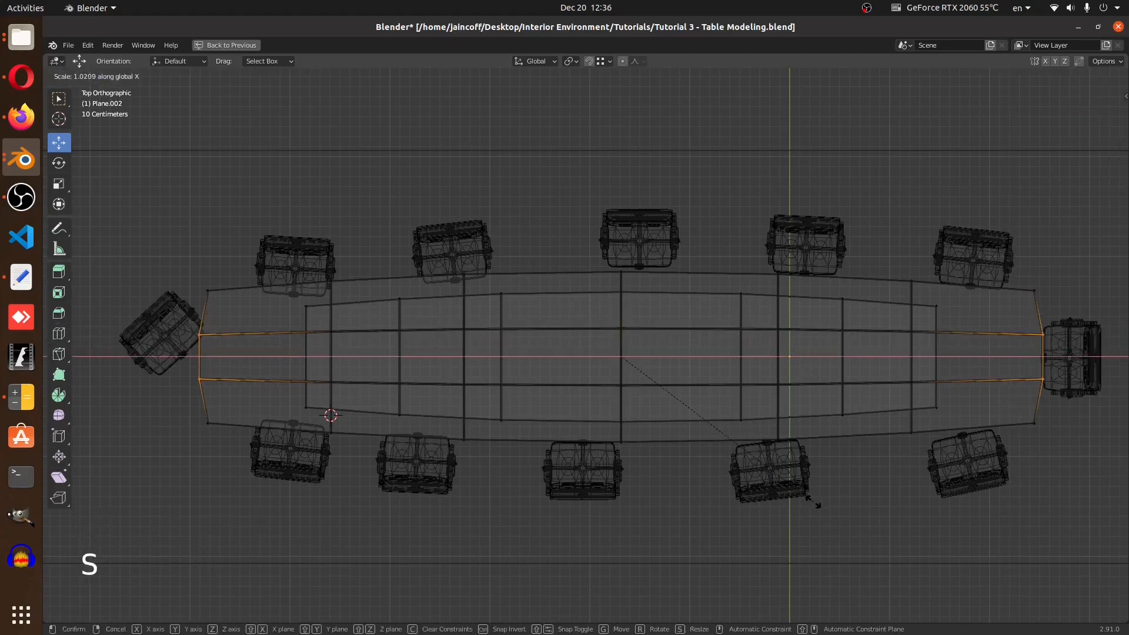
left_click(814, 501)
key("Tab")
Set the Bevel modifier's limit method to Angle
scroll(1072, 372, "up", 5)
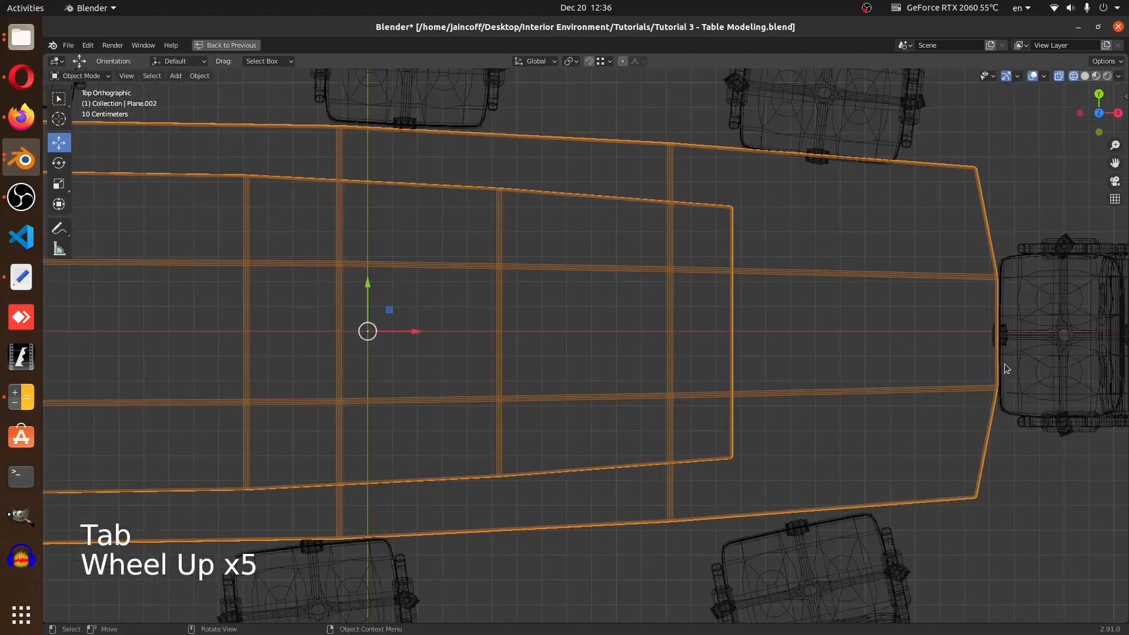
scroll(1014, 309, "down", 3)
middle_click_drag(1010, 315, 855, 336, "shift")
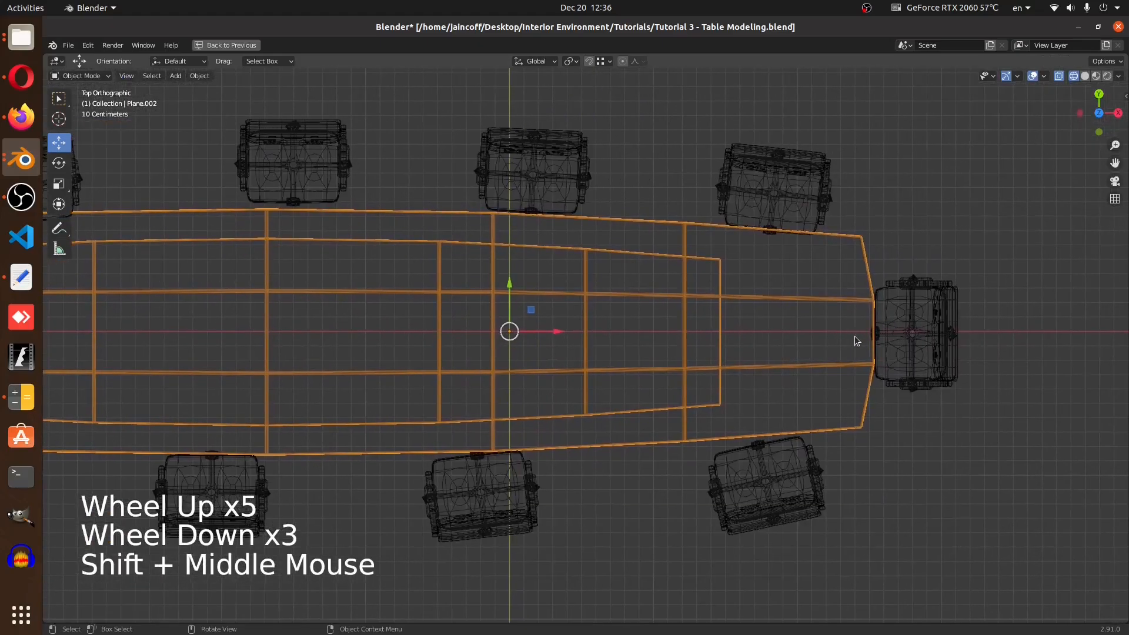
mouse_move(574, 390)
middle_mouse_down()
mouse_move(648, 333)
mouse_move(580, 307)
mouse_move(517, 316)
mouse_move(626, 287)
mouse_move(630, 343)
mouse_move(582, 362)
mouse_move(637, 358)
mouse_move(612, 403)
middle_mouse_up()
key("z")
middle_click_drag(644, 525, 681, 481, "ctrl")
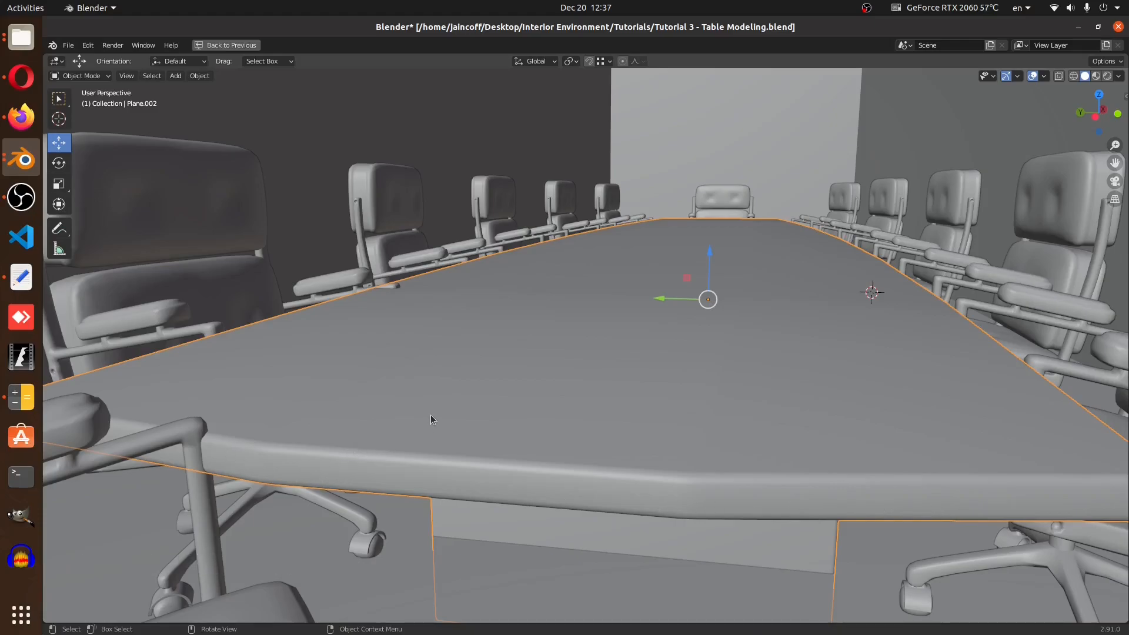
key("ctrl+space")
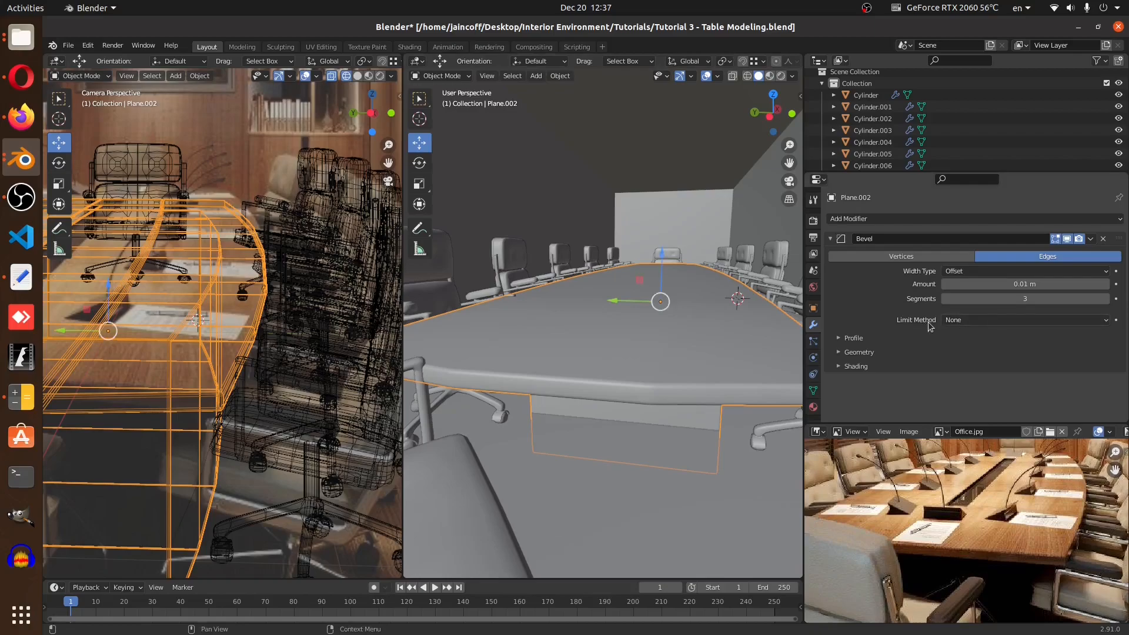
left_click(968, 322)
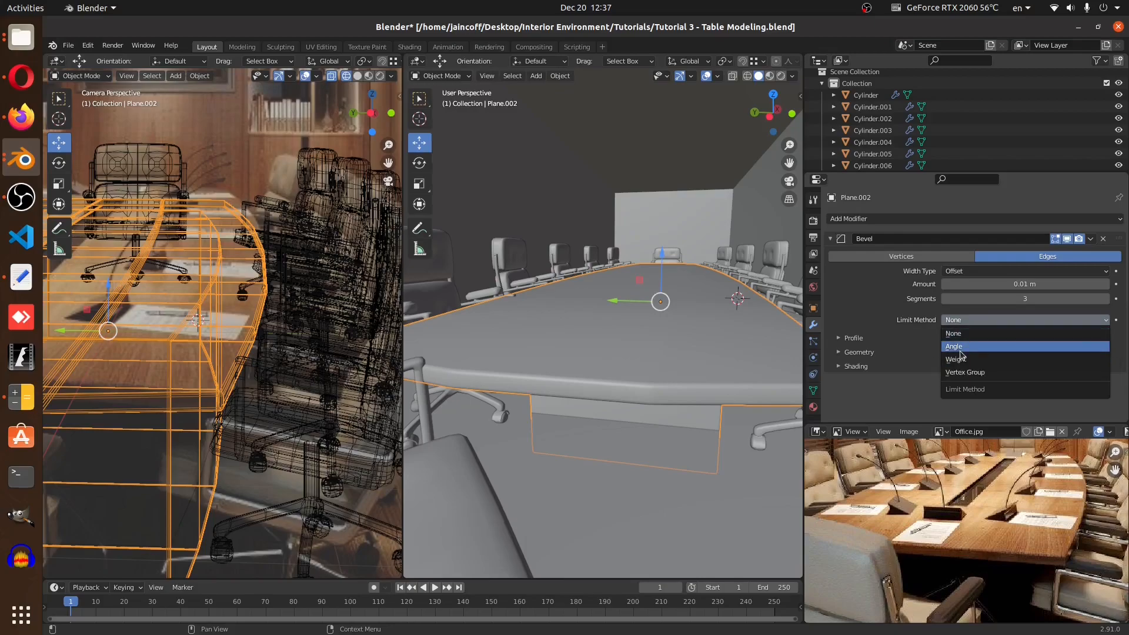
left_click(954, 346)
Switch the Bevel limit method to None and back to Angle
middle_click_drag(657, 417, 644, 400, "ctrl")
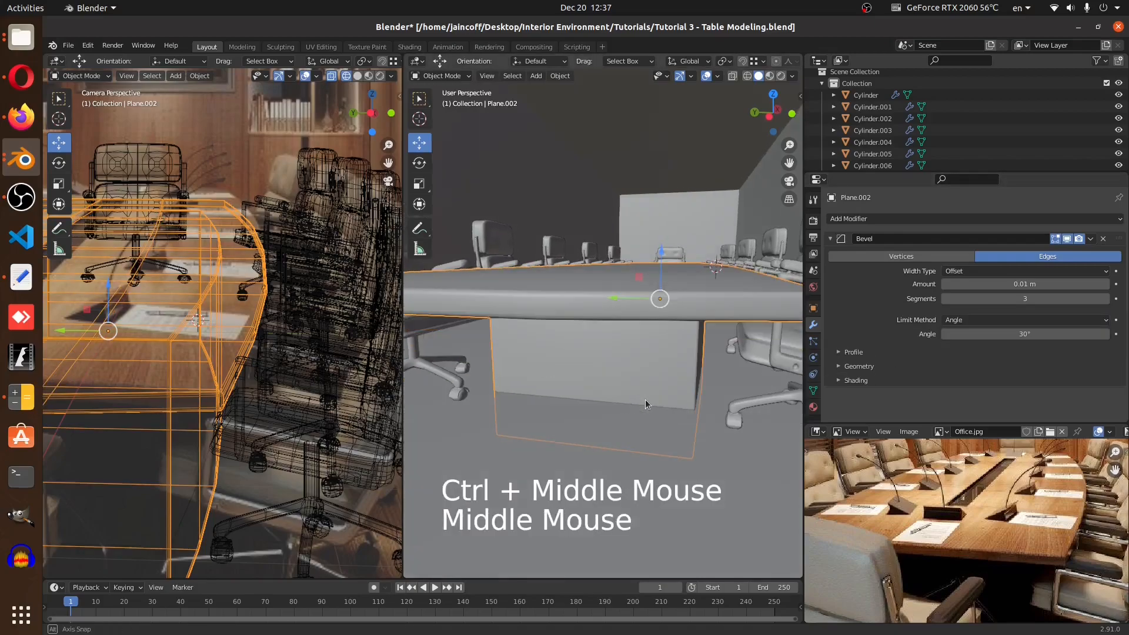
middle_click_drag(574, 318, 576, 317)
key("z")
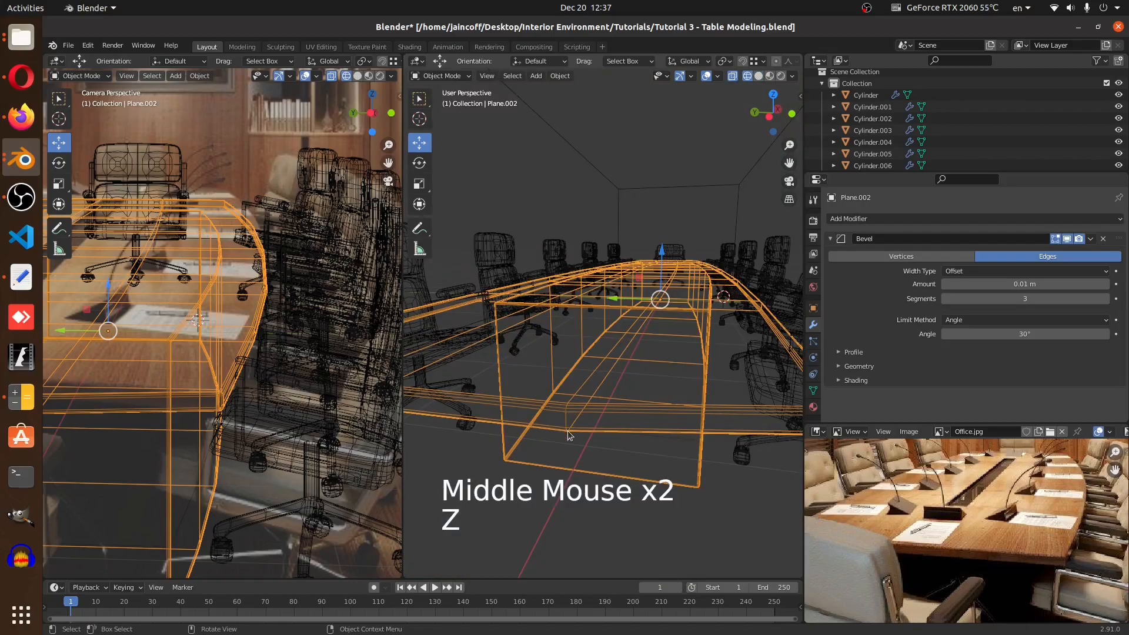
left_click(1014, 320)
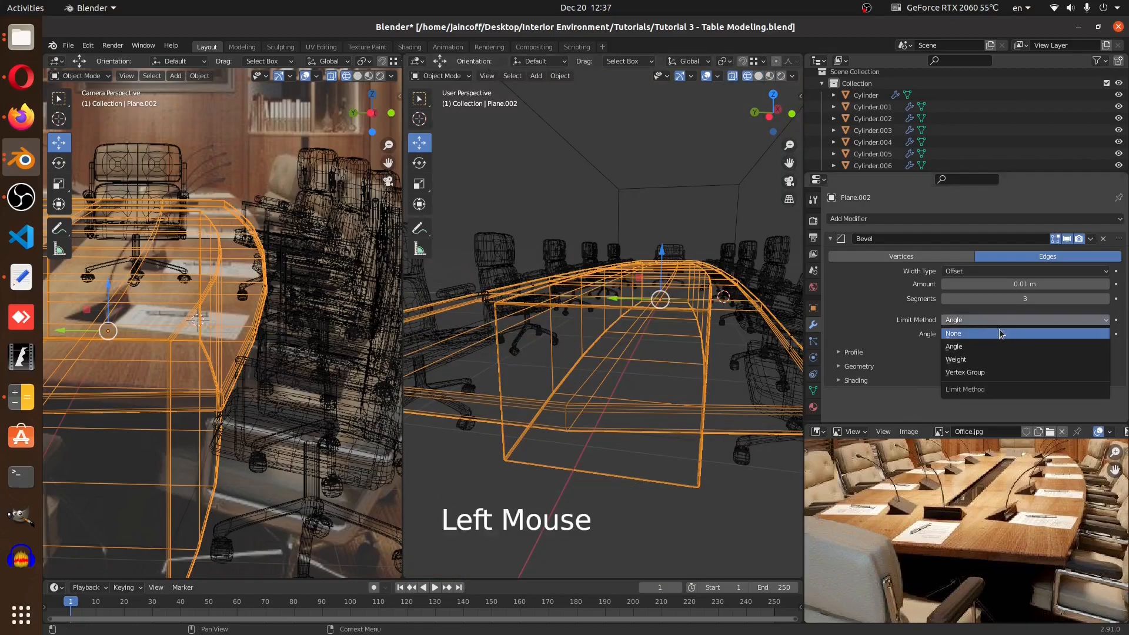
left_click(983, 334)
left_click(975, 322)
left_click(976, 322)
left_click(967, 347)
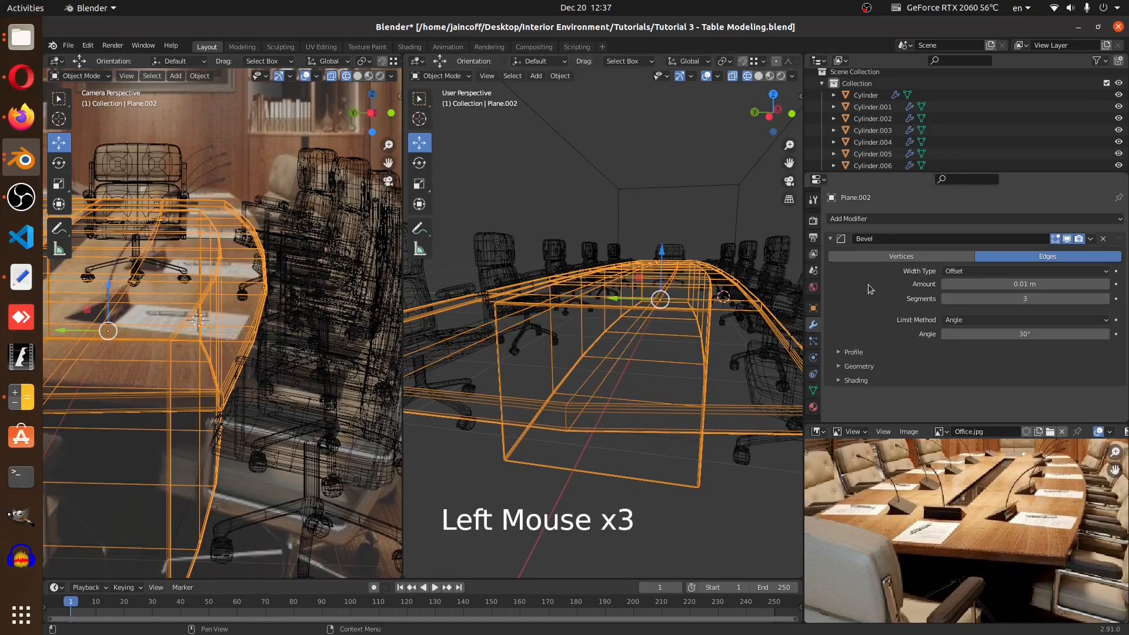
Collapse the Bevel modifier and add a Subdivision Surface modifier to the table
left_click(829, 239)
left_click(882, 226)
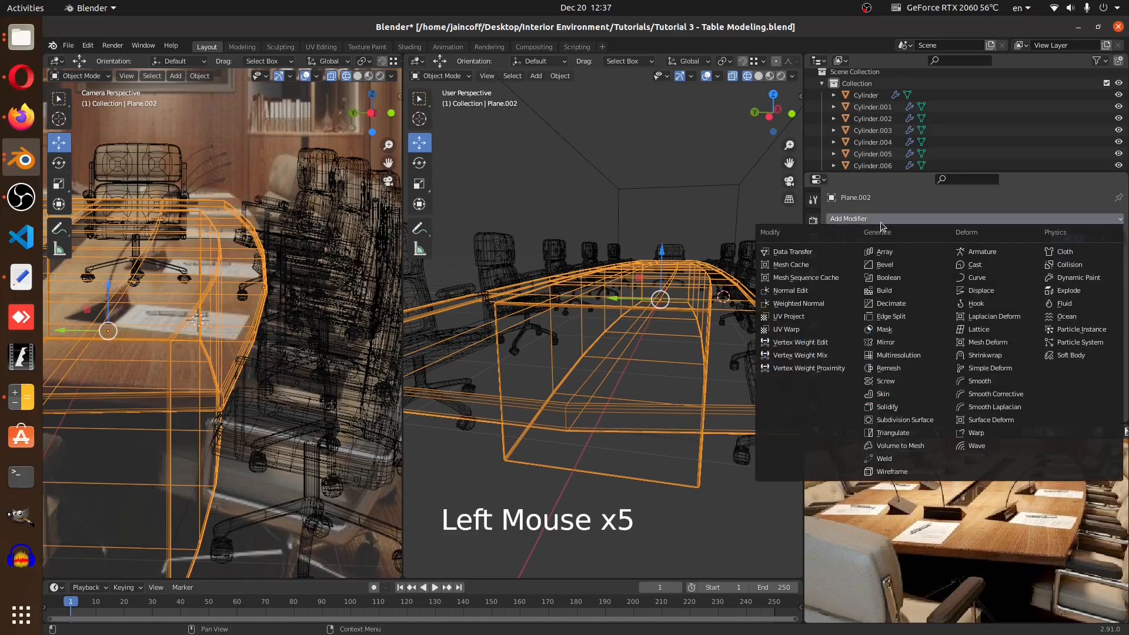
left_click(899, 419)
key("z")
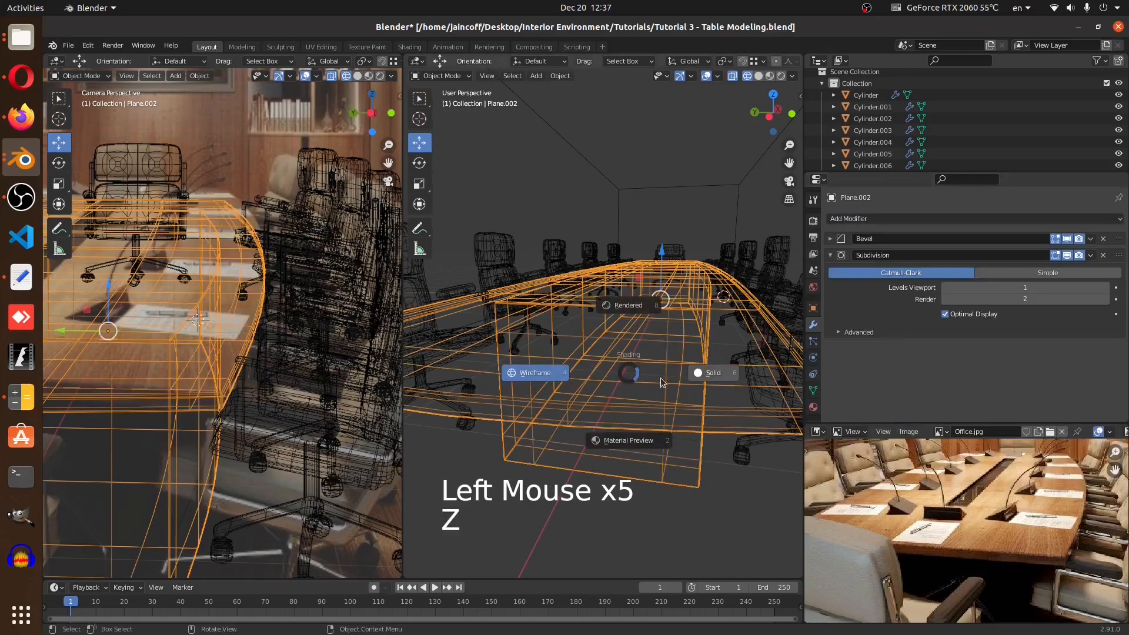
mouse_move(716, 379)
middle_mouse_down("ctrl")
mouse_move(684, 386)
mouse_move(686, 412)
mouse_move(699, 390)
middle_mouse_up("ctrl")
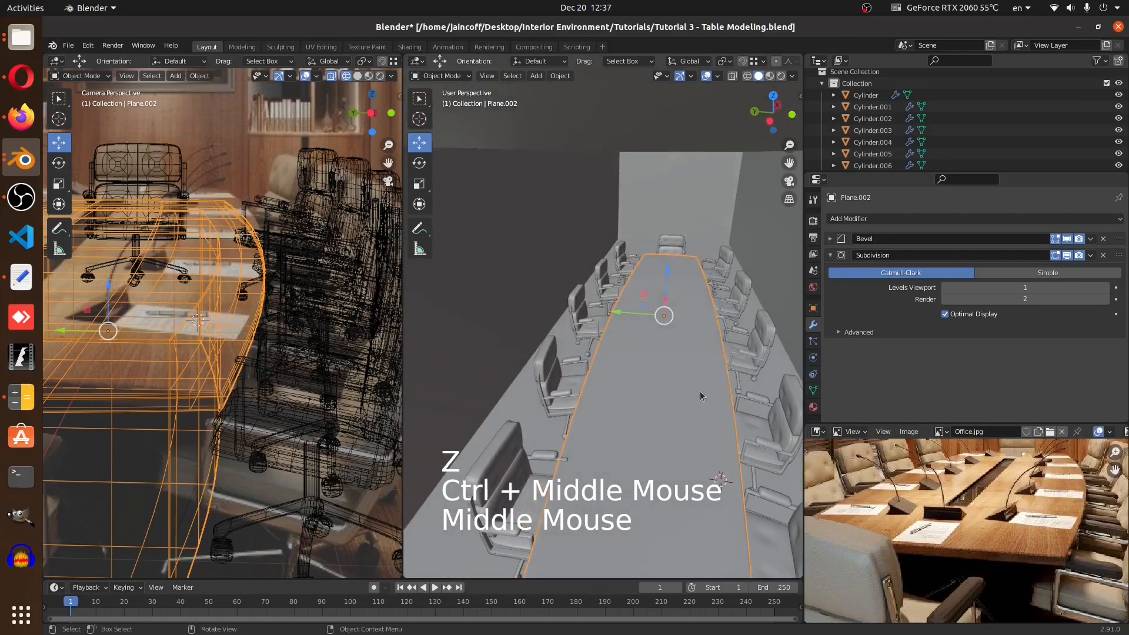
Inspect the subdivided table from the top and in perspective against the reference photo
key("KP_7")
key("z")
middle_click_drag(594, 386, 541, 384, "shift")
scroll(541, 383, "up", 6)
scroll(541, 384, "up", 3)
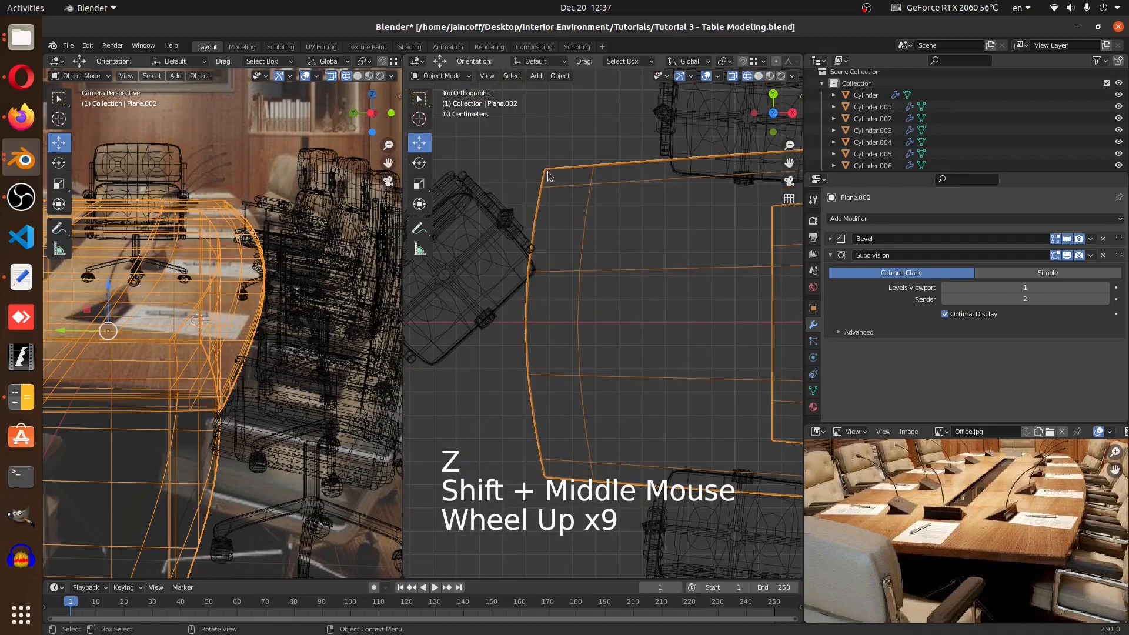
scroll(542, 456, "down", 4)
mouse_move(543, 421)
middle_mouse_down()
mouse_move(694, 265)
mouse_move(665, 276)
mouse_move(654, 314)
mouse_move(679, 308)
mouse_move(659, 297)
middle_mouse_up()
key("z")
middle_click_drag(658, 297, 633, 302, "shift")
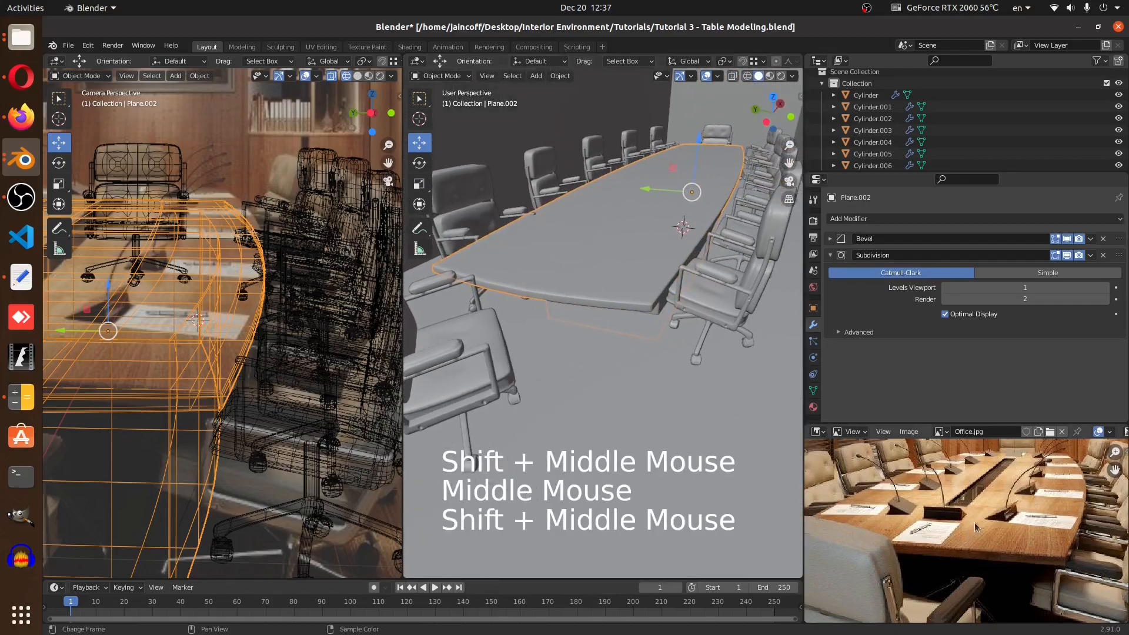
middle_click_drag(980, 487, 973, 499)
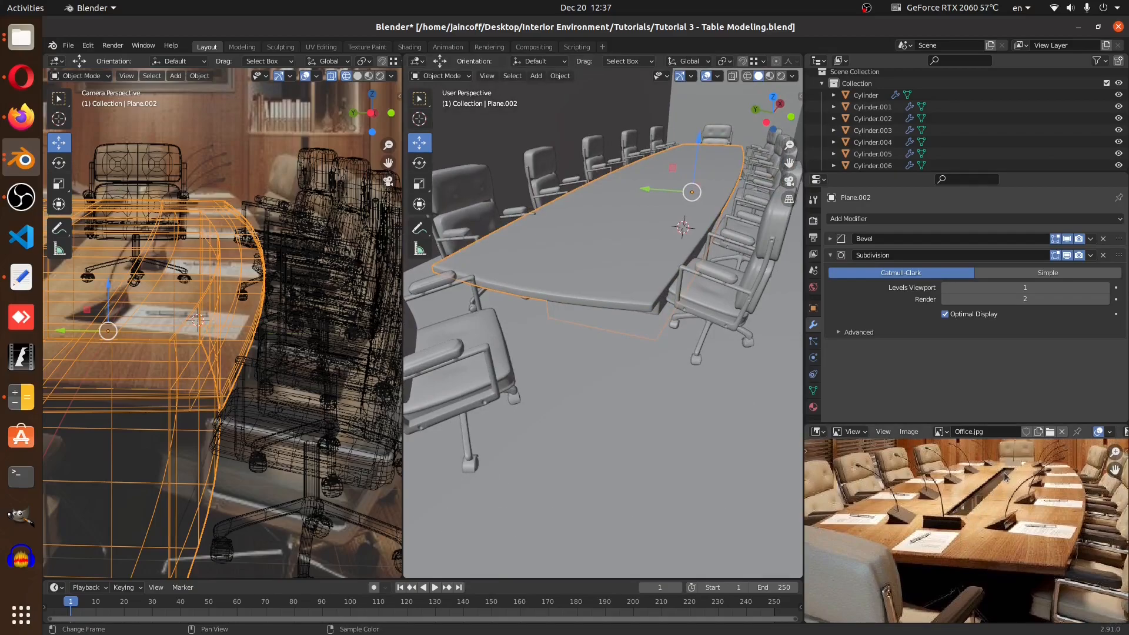
Add two lengthwise edge loops near the centre of the table top in edit mode
middle_click_drag(652, 312, 662, 278)
key("Tab")
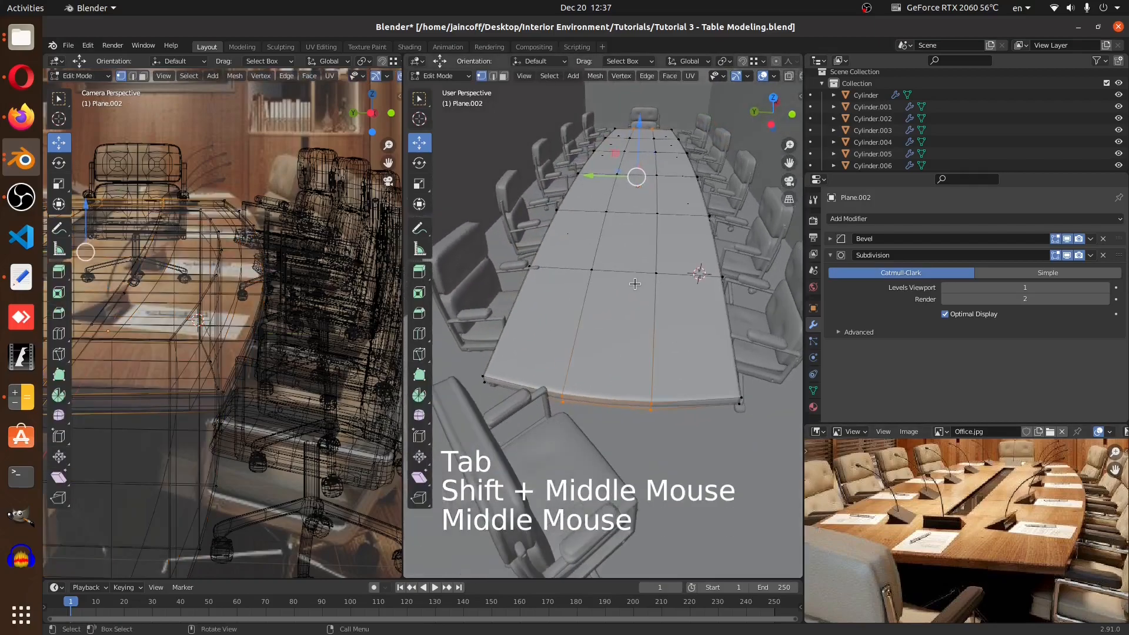
key("ctrl+r")
scroll(629, 277, "up", 1)
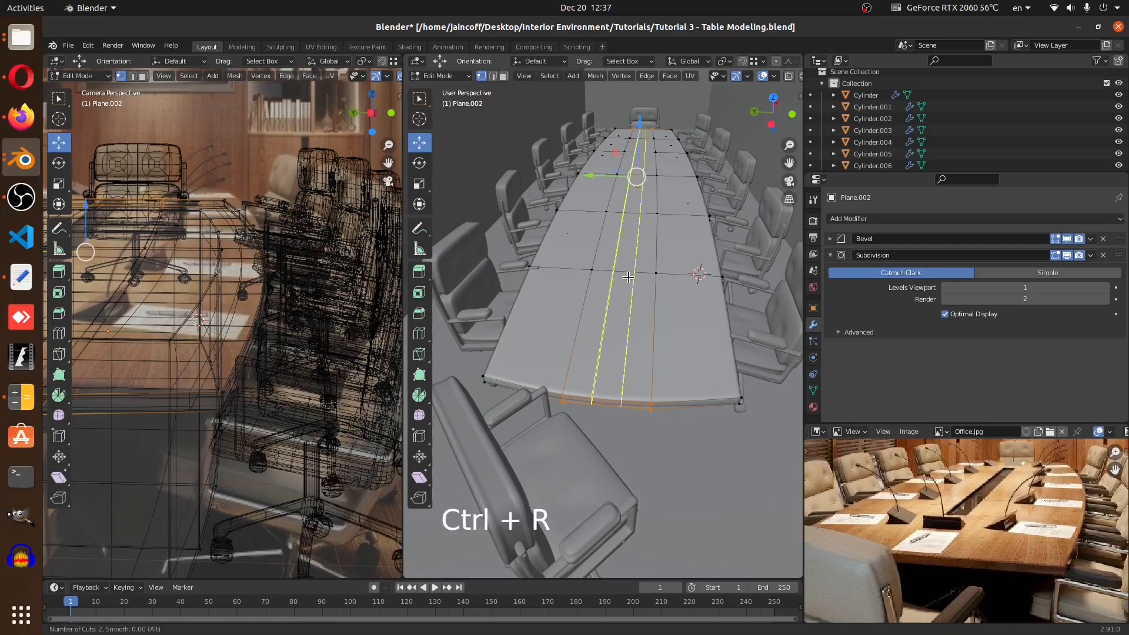
left_click(629, 277)
right_click(628, 277)
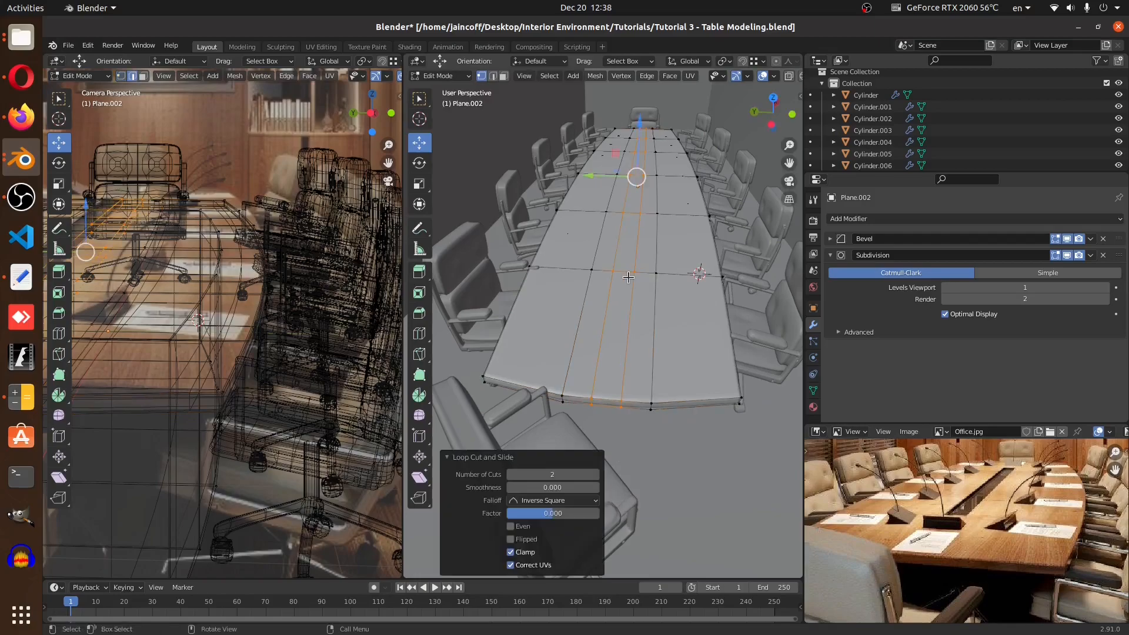
Select a strip of faces running along the centre of the table top in face select mode
middle_click_drag(630, 270, 482, 125)
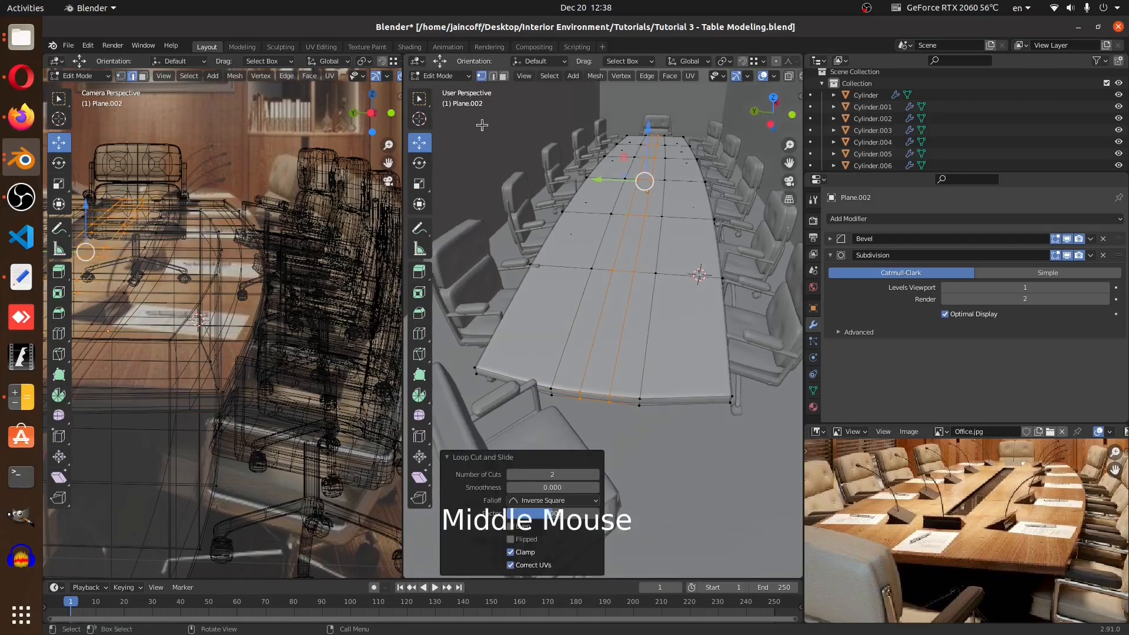
left_click(494, 77)
left_click(633, 236)
middle_click_drag(633, 236, 641, 285, "shift")
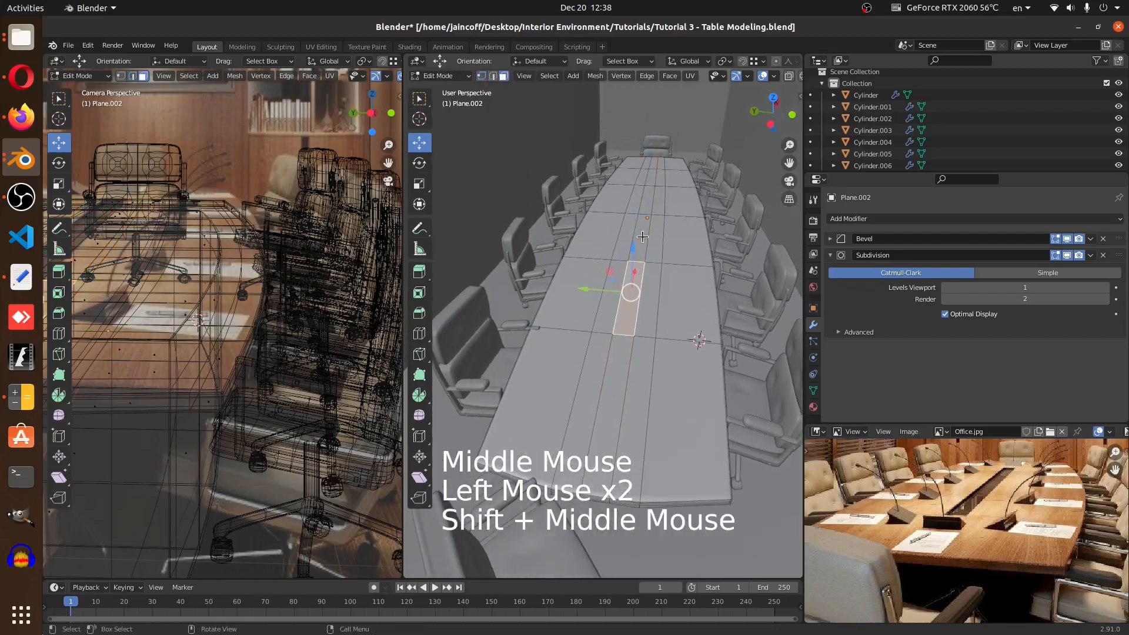
scroll(644, 247, "up", 2)
left_click(652, 172, "ctrl")
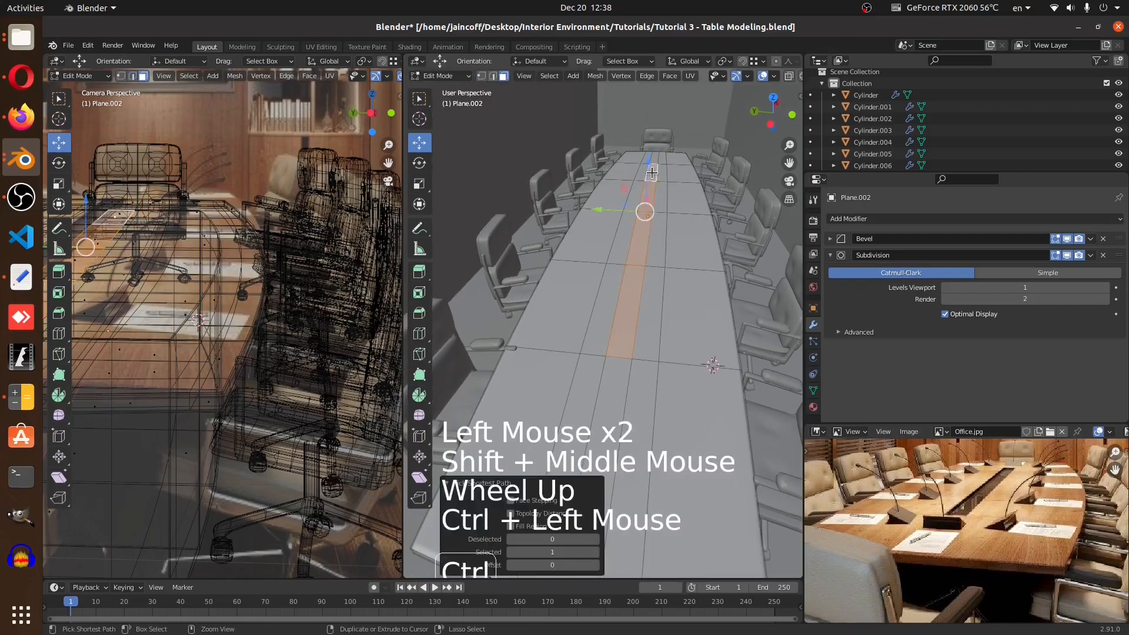
middle_click_drag(652, 173, 633, 318)
scroll(634, 317, "up", 6)
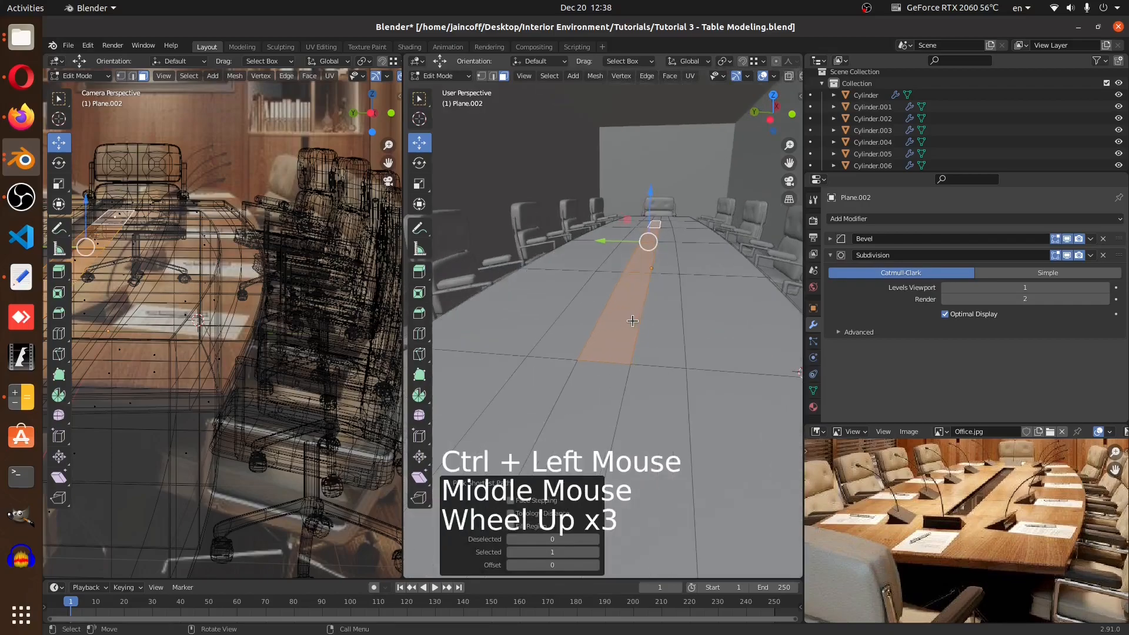
Extrude the centre face strip downward into the table to form a lengthwise groove
key("e")
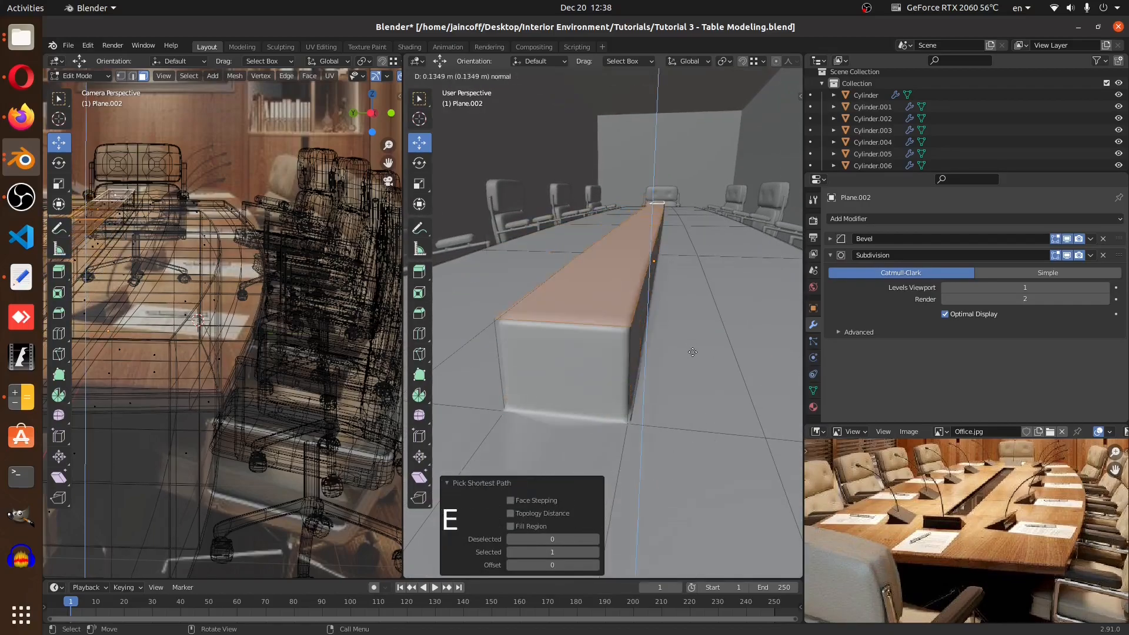
middle_click_drag(693, 372, 630, 341)
key("Tab")
left_click(610, 333)
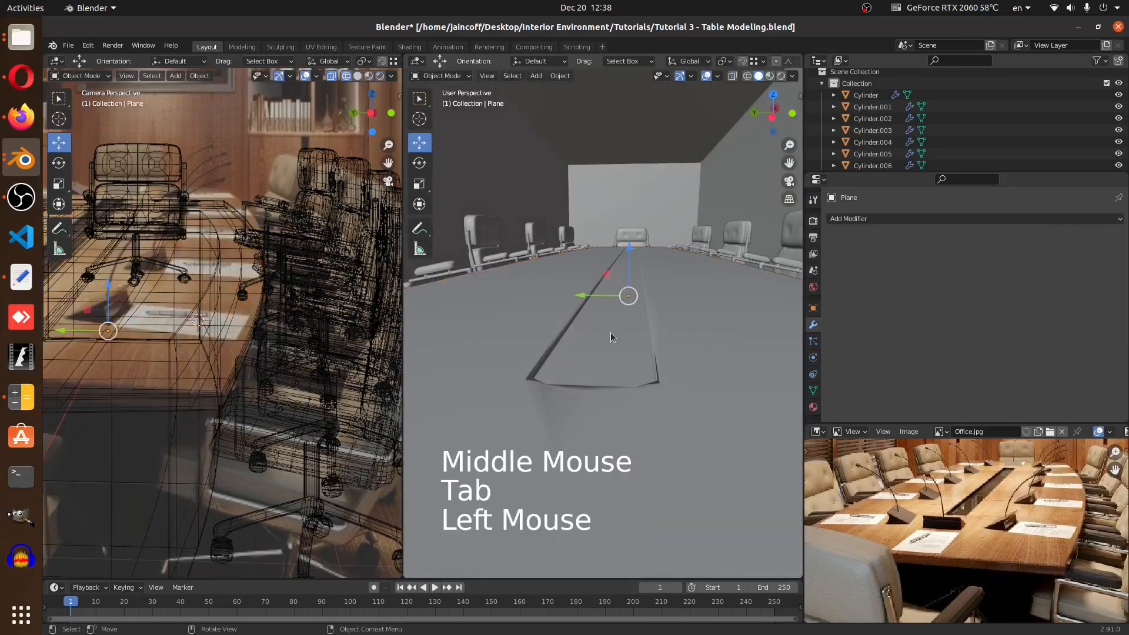
Reselect the table, select the linked groove faces in edit mode, and scale them along Z to 0.825
scroll(609, 338, "down", 2)
left_click(609, 340)
key("Tab")
key("a")
key("a")
key("a")
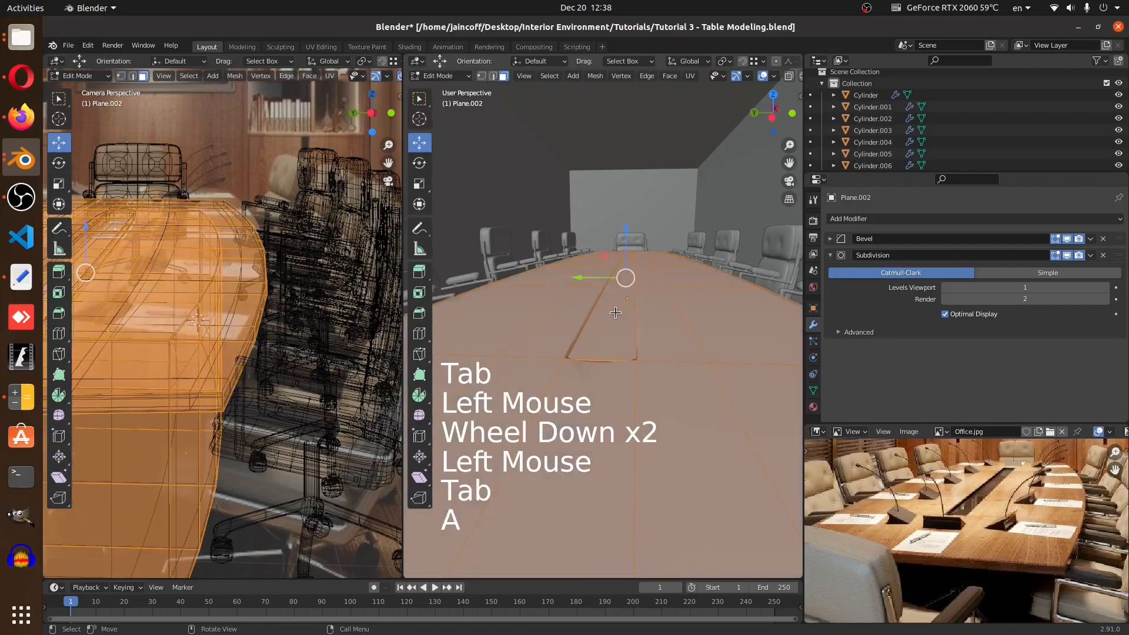
key("l")
middle_click_drag(613, 315, 591, 309)
scroll(608, 297, "down", 5)
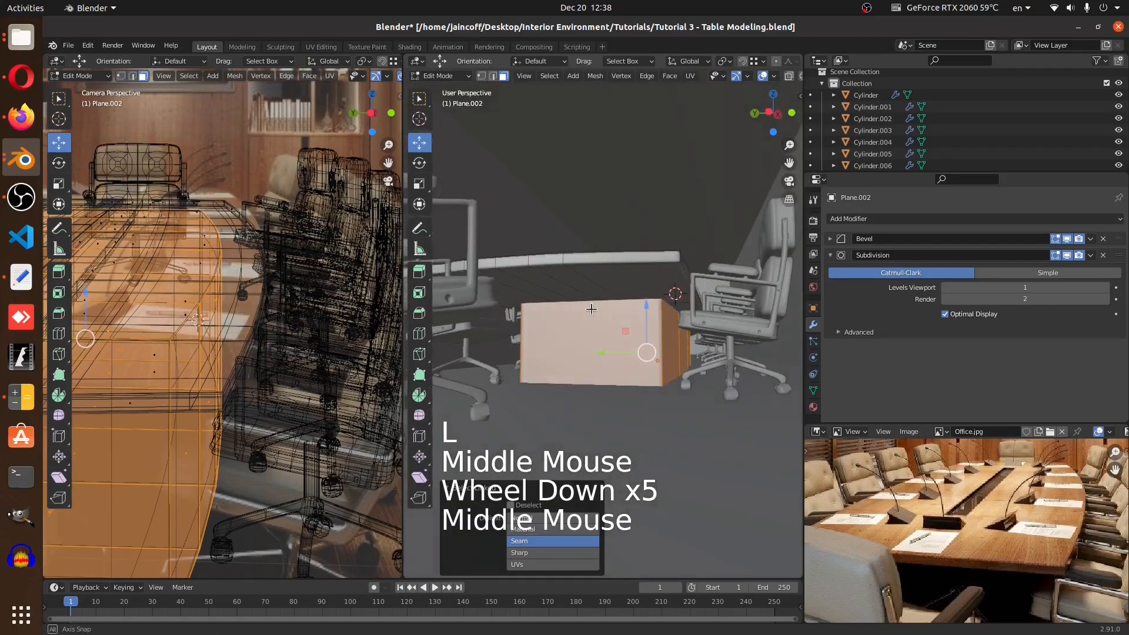
scroll(581, 331, "up", 1)
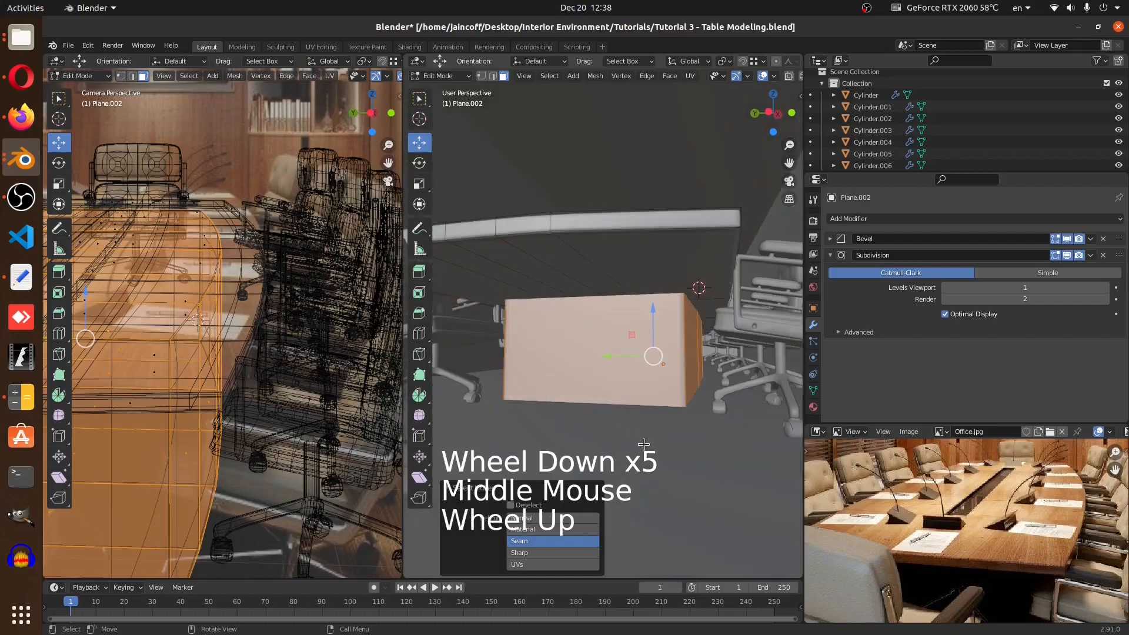
key("s")
key("z")
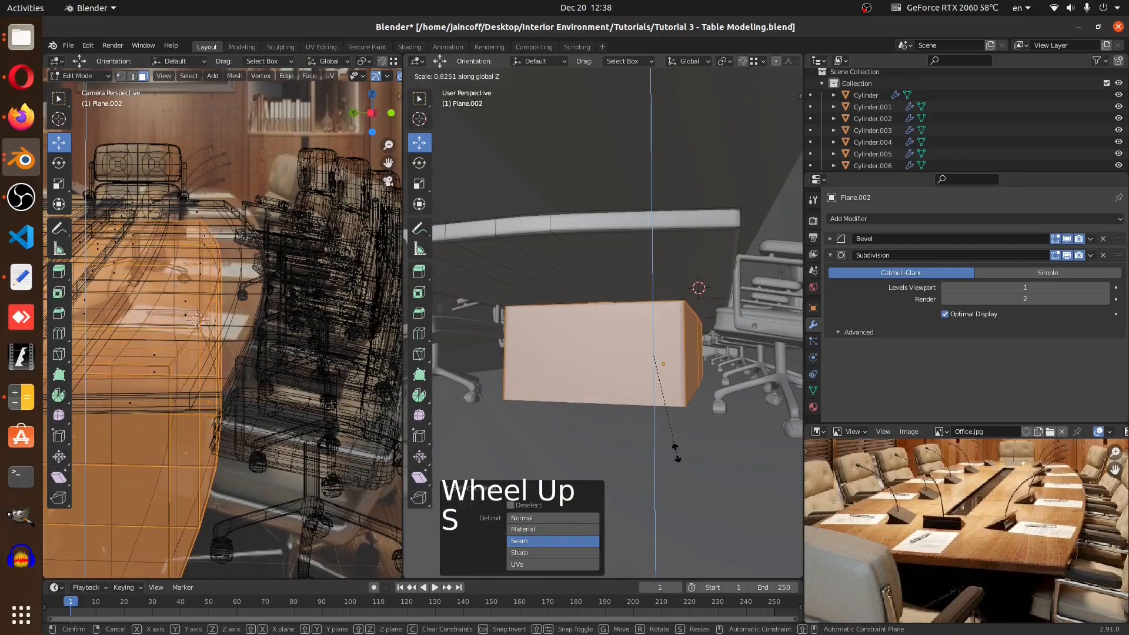
left_click(615, 346)
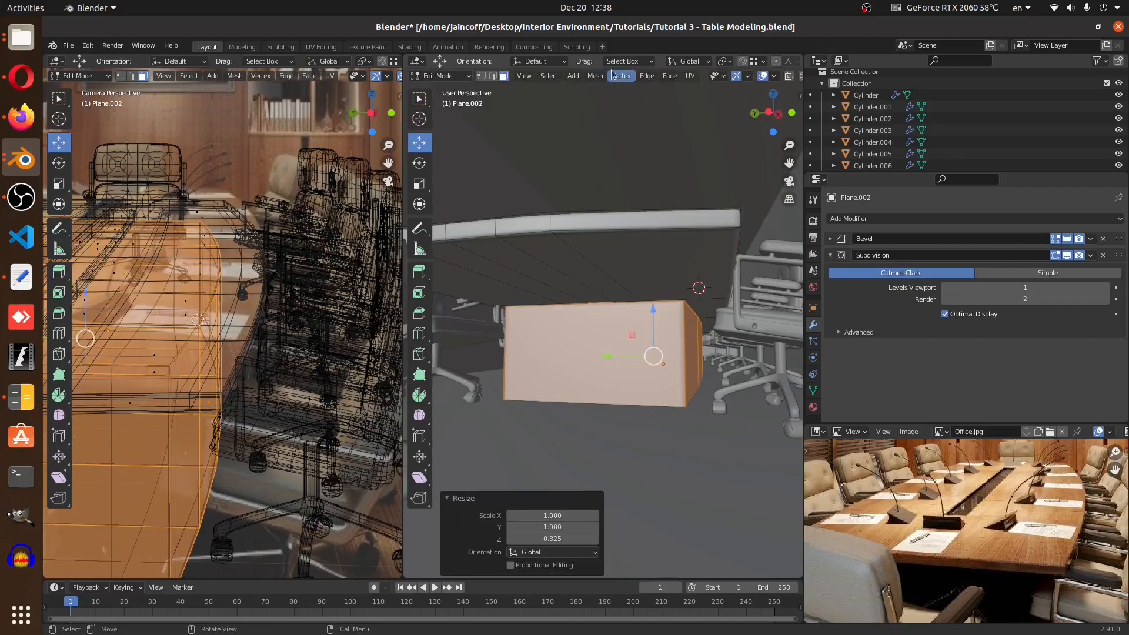
Examine the groove end close up in object mode from several angles
left_click(742, 62)
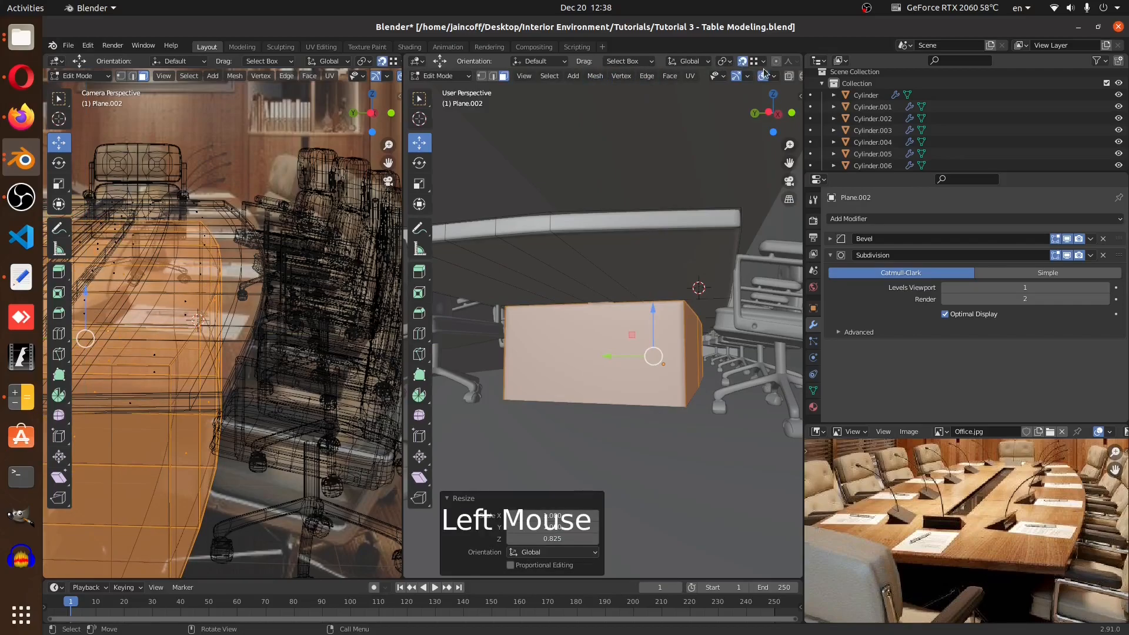
left_click(762, 61)
left_click_drag(654, 313, 738, 228)
middle_click_drag(682, 277, 706, 305)
scroll(610, 318, "up", 5)
key("Tab")
scroll(708, 273, "up", 6)
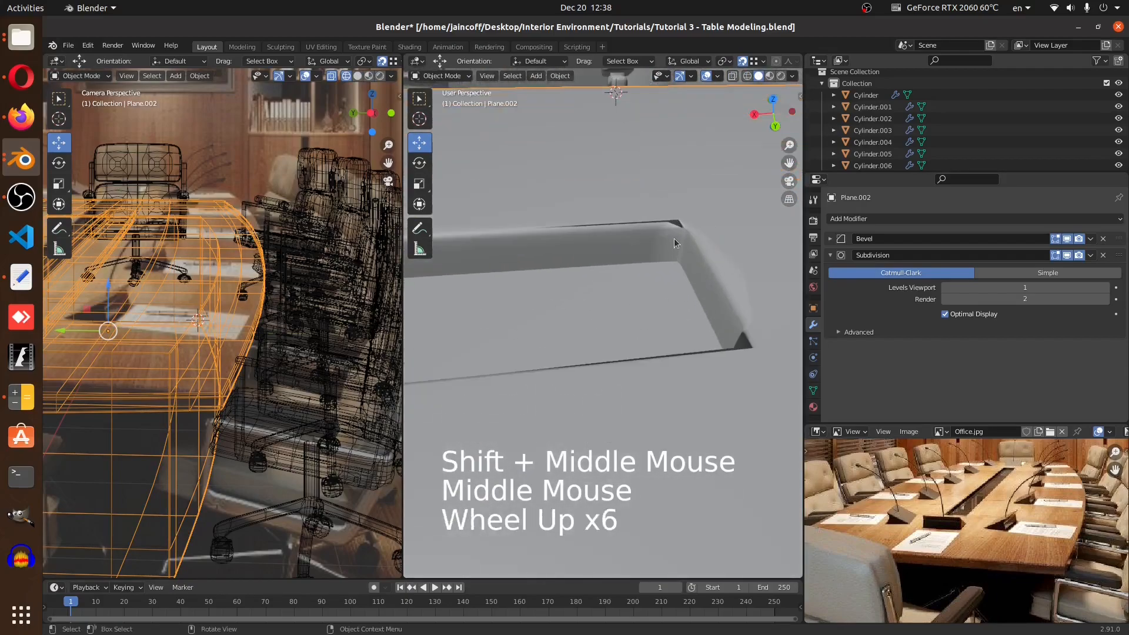
scroll(673, 237, "up", 4)
scroll(673, 262, "down", 5)
middle_click_drag(673, 263, 712, 211)
left_click(711, 213)
left_click(678, 179)
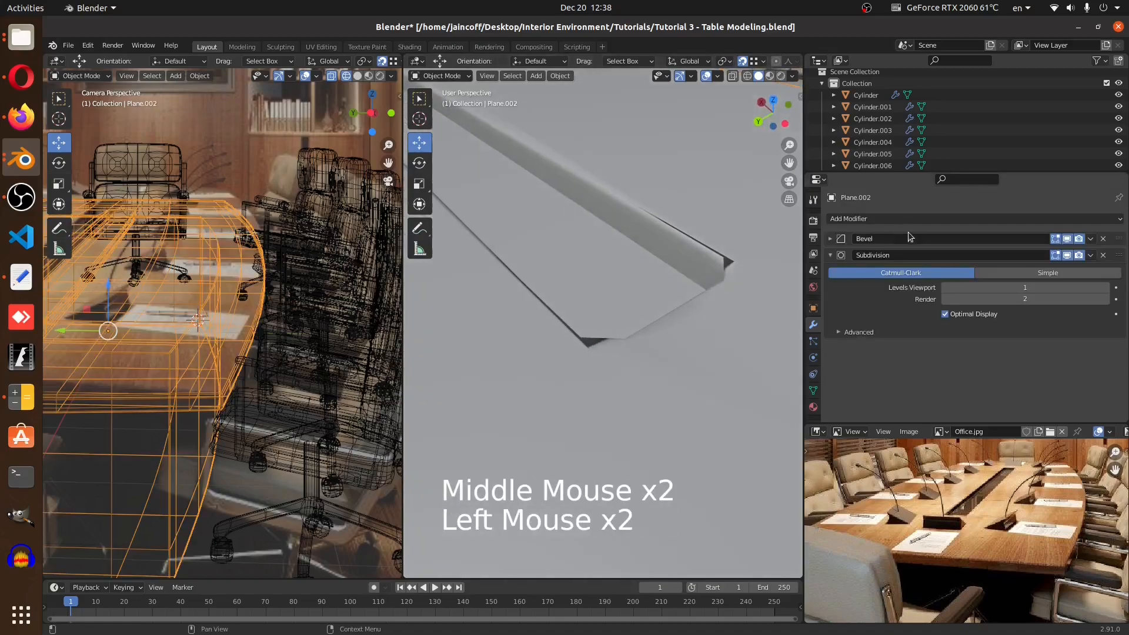
Toggle a Subdivision modifier display option and inspect the table's smoothed edge and groove
left_click(1066, 256)
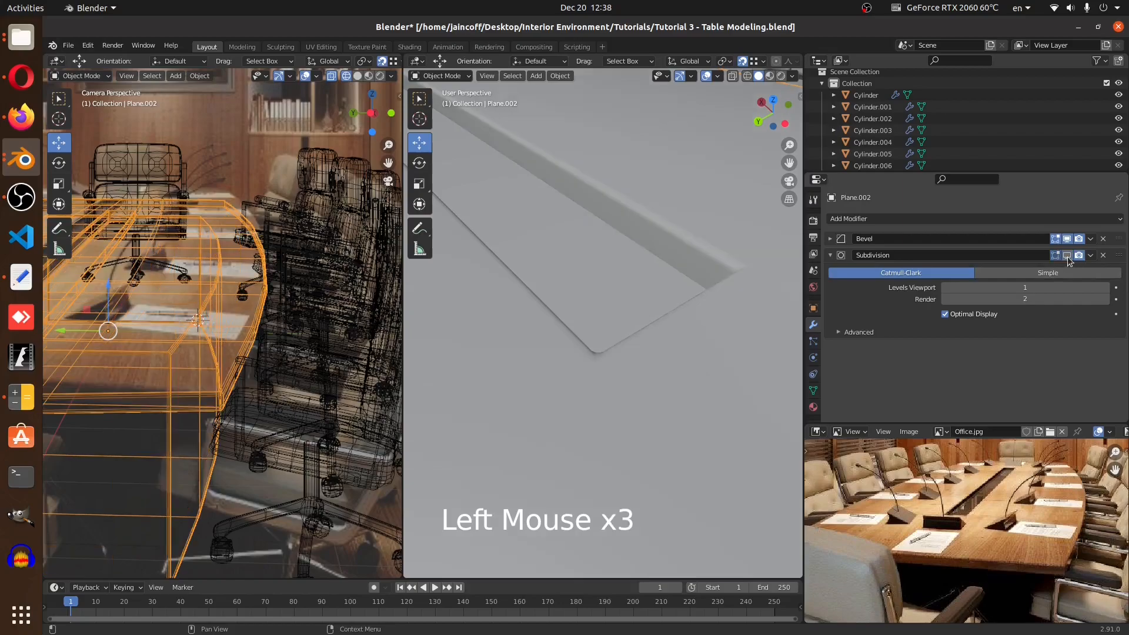
scroll(534, 285, "down", 4)
middle_click_drag(534, 285, 674, 255)
scroll(679, 291, "down", 4)
scroll(613, 237, "down", 4)
scroll(570, 265, "up", 4)
middle_click_drag(570, 265, 583, 369)
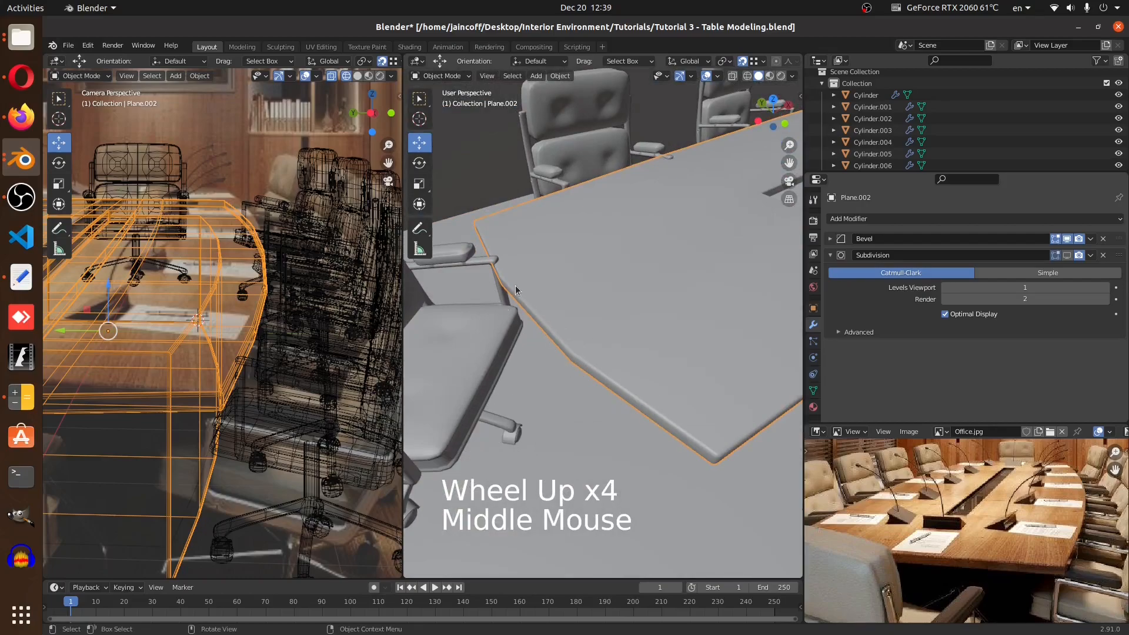
middle_click_drag(566, 340, 545, 246)
Bevel the two lengthwise edge loops beside the groove with 0.1 m width and 4 segments
key("Tab")
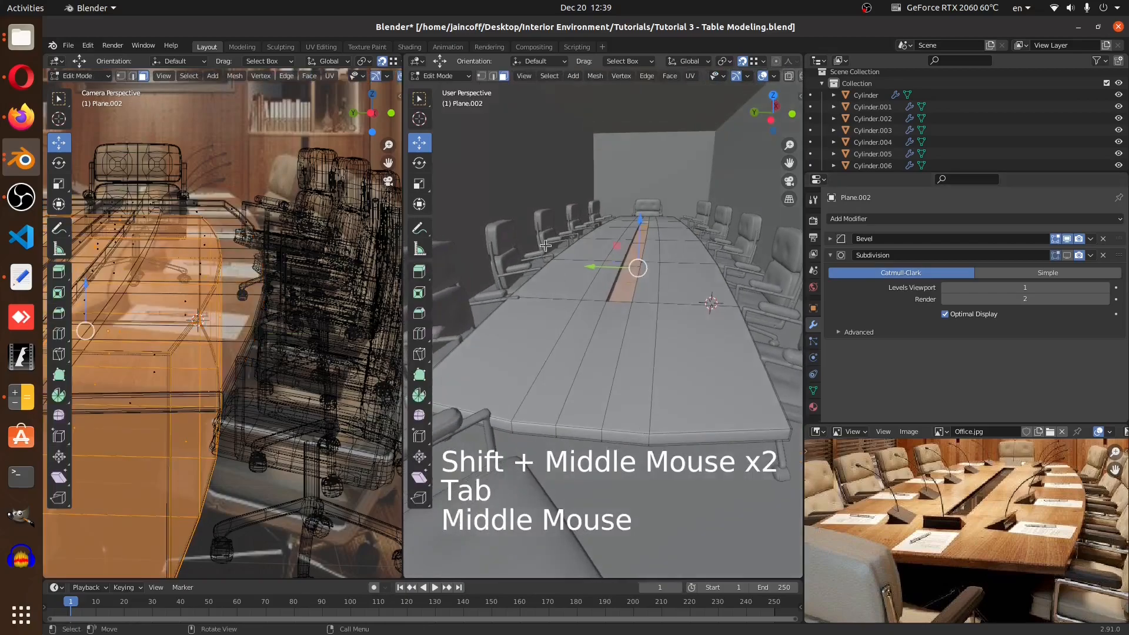
left_click(493, 76)
left_click(654, 366, "alt")
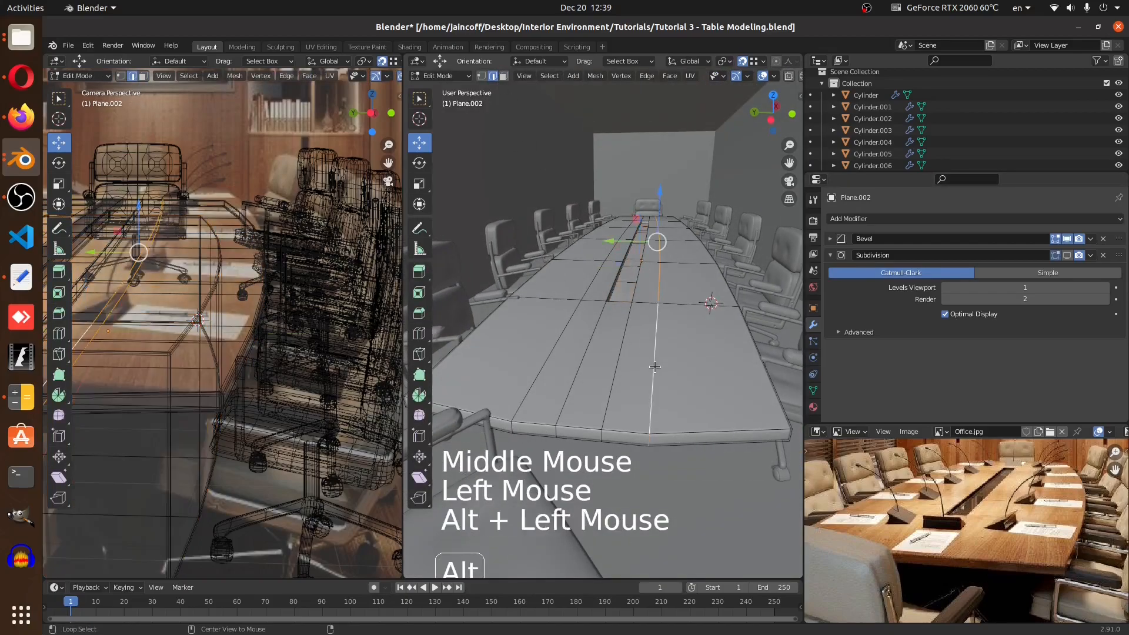
left_click(541, 364, "alt+shift")
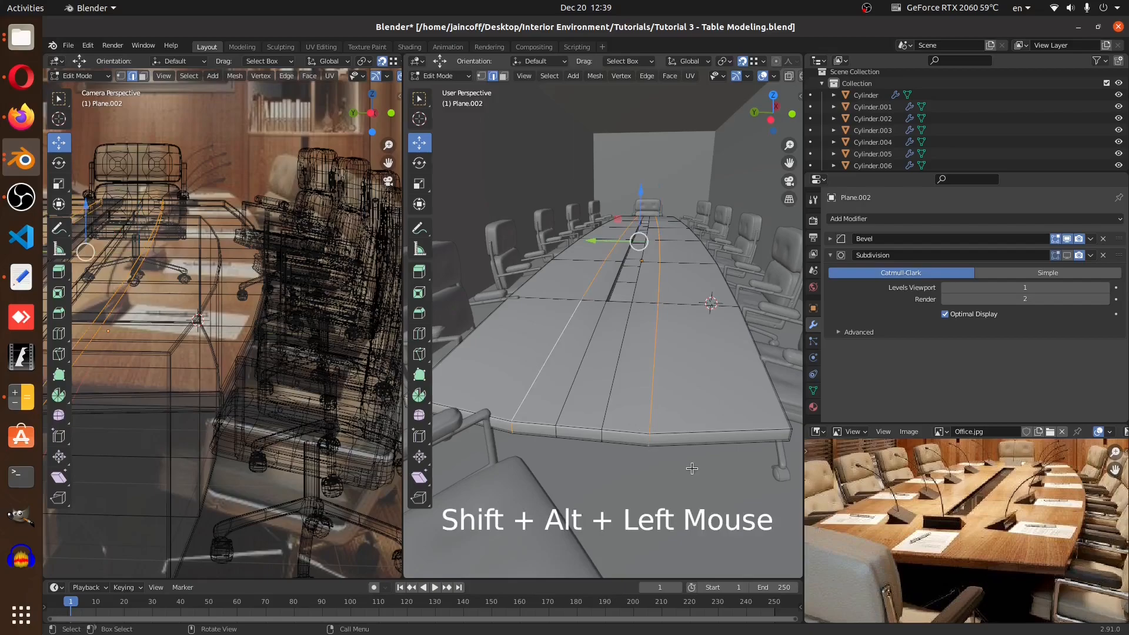
key("ctrl+b")
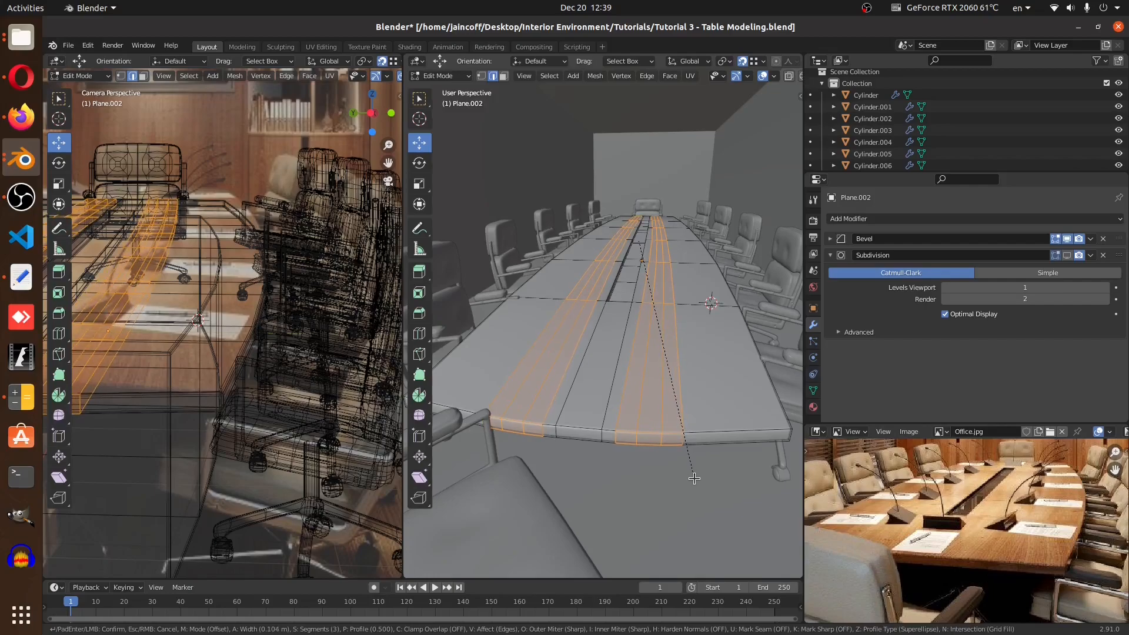
scroll(692, 478, "up", 1)
left_click(692, 478)
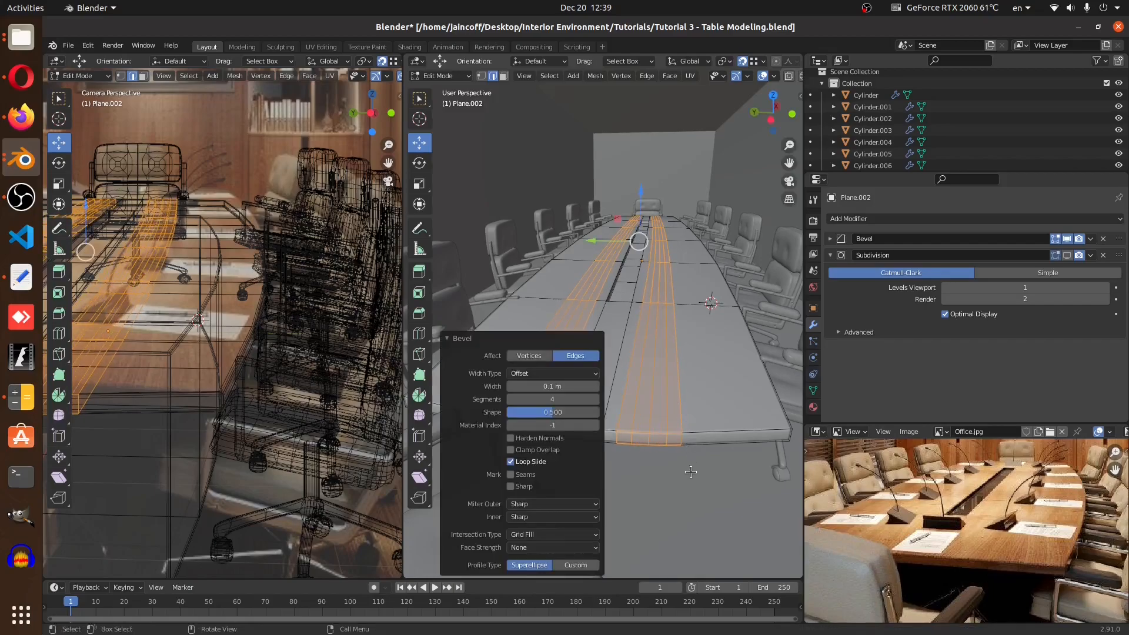
Inspect the bevelled table top from the top in wireframe shading
key("Tab")
scroll(696, 397, "down", 1)
key("KP_7")
key("z")
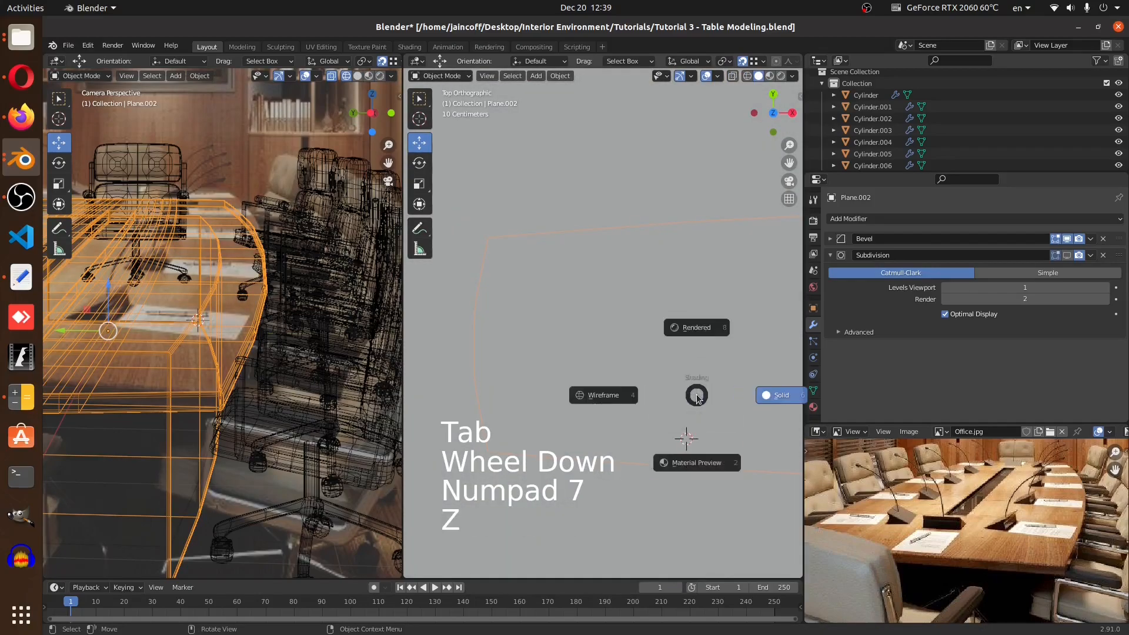
scroll(465, 312, "up", 3)
middle_click_drag(459, 312, 547, 302, "shift")
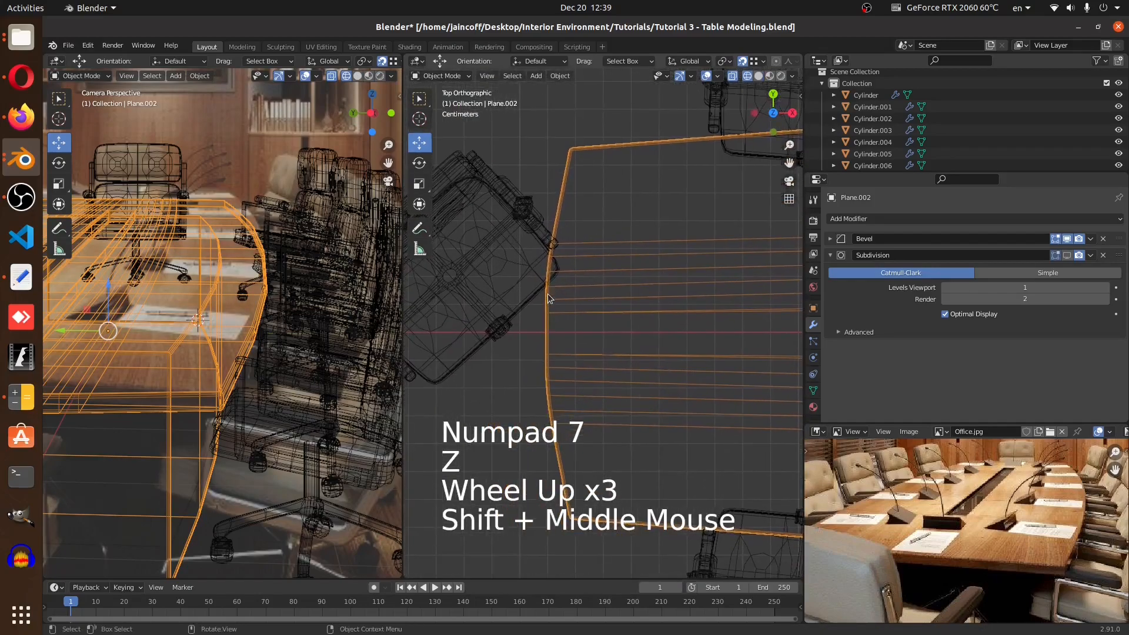
scroll(546, 301, "up", 3)
scroll(553, 325, "down", 4)
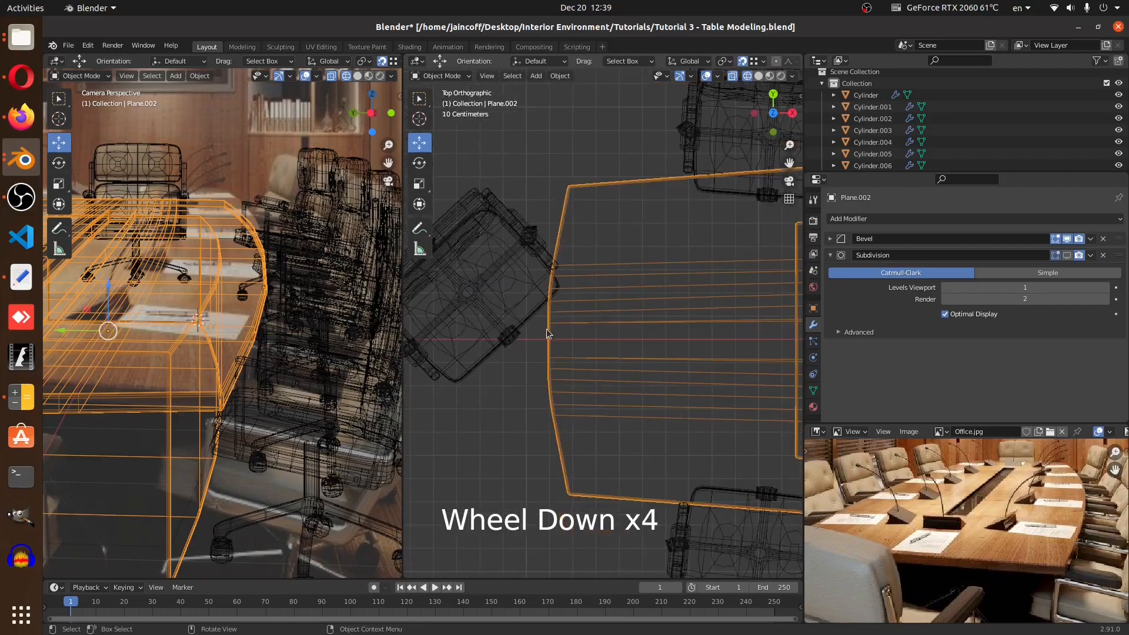
middle_click_drag(542, 338, 651, 254)
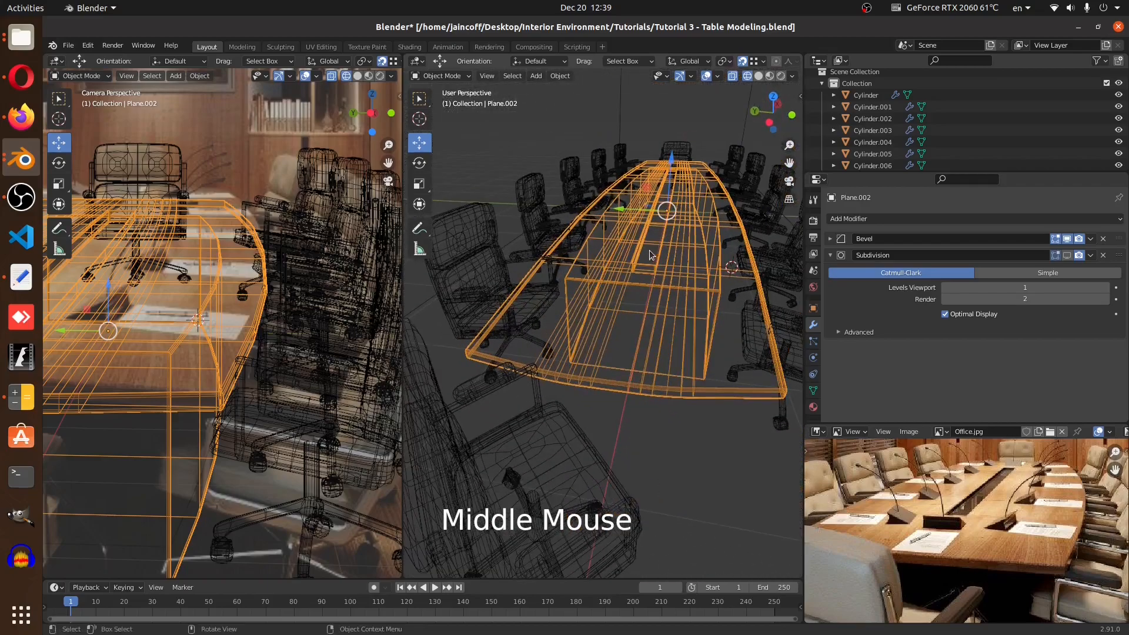
Return to solid shading and enlarge the reference image editor area
key("z")
left_click(707, 287)
middle_click_drag(687, 311, 675, 360, "shift")
middle_click_drag(1051, 462, 1030, 437)
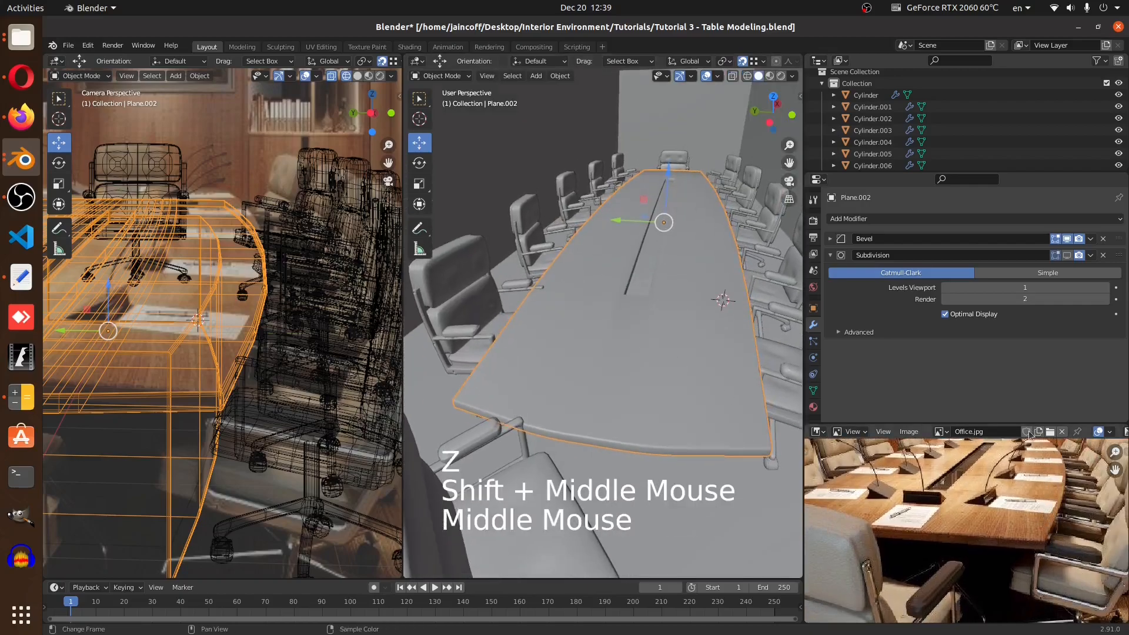
left_click_drag(998, 424, 998, 369)
middle_click_drag(1023, 469, 1007, 492)
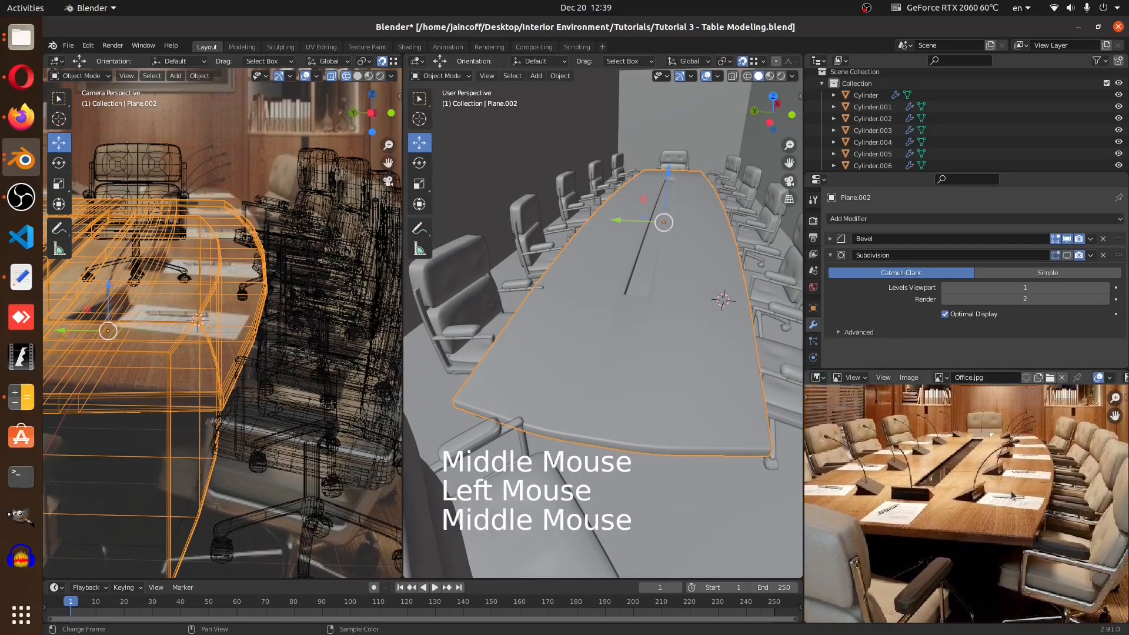
Snap the 3D cursor to a vertex on the table top's edge
scroll(707, 323, "up", 1)
middle_click_drag(708, 323, 650, 317)
key("Tab")
scroll(682, 327, "up", 5)
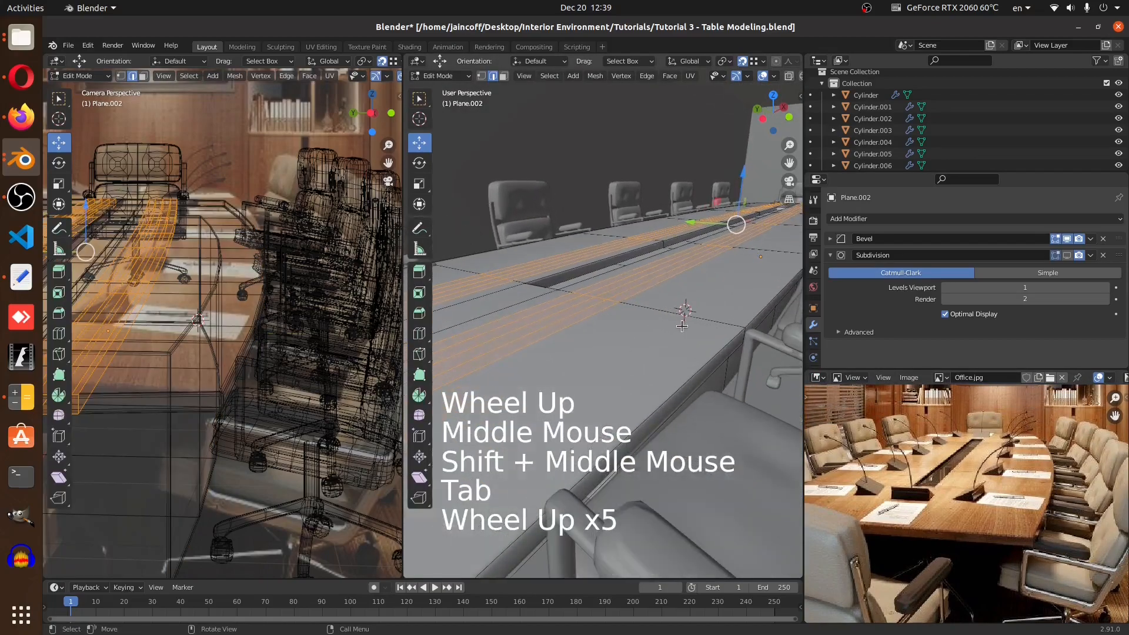
left_click(493, 77)
left_click(711, 322)
key("KP_Decimal")
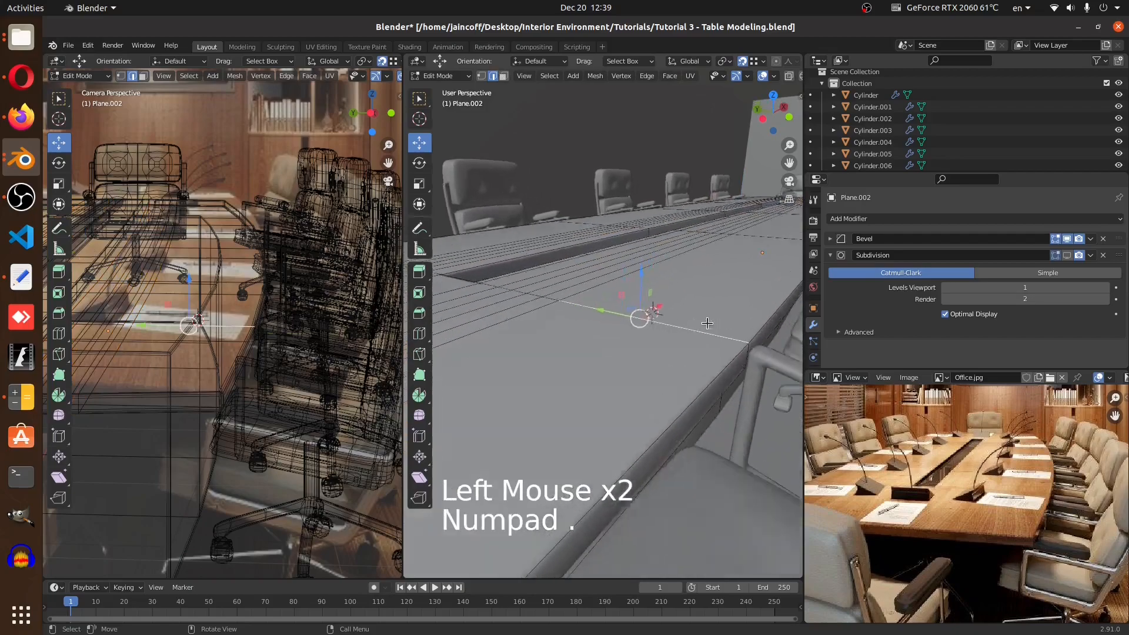
middle_click_drag(708, 323, 681, 308)
key("shift+s")
left_click(680, 379)
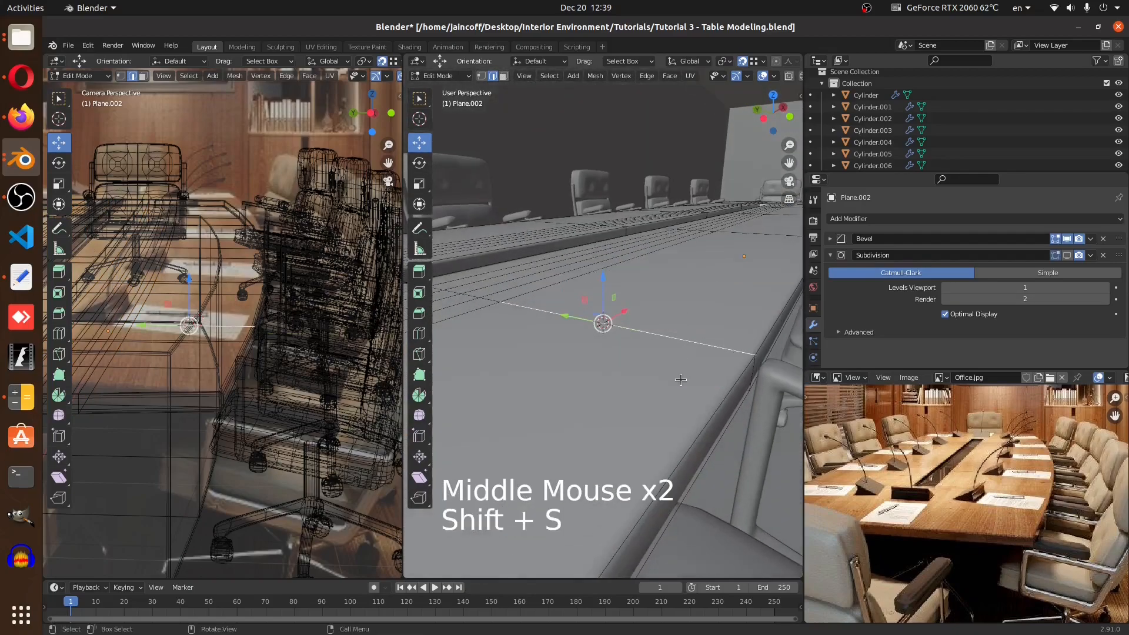
Add a plane at the 3D cursor in object mode and scale it down to 0.119
key("Tab")
key("shift+a")
mouse_move(657, 251)
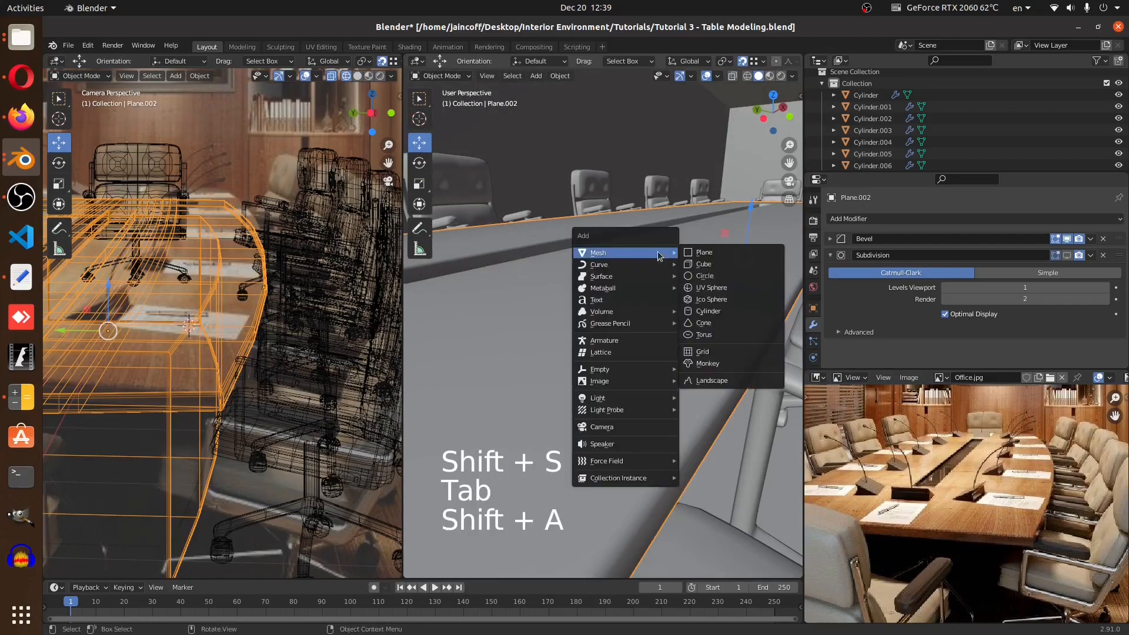
left_click(705, 253)
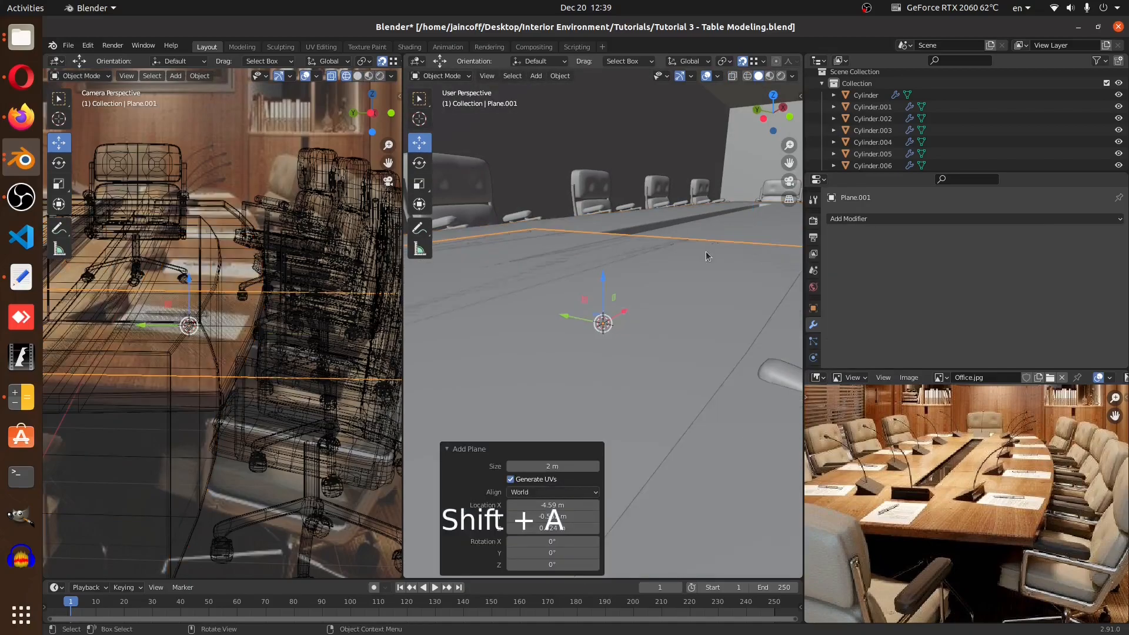
key("s")
left_click(624, 341)
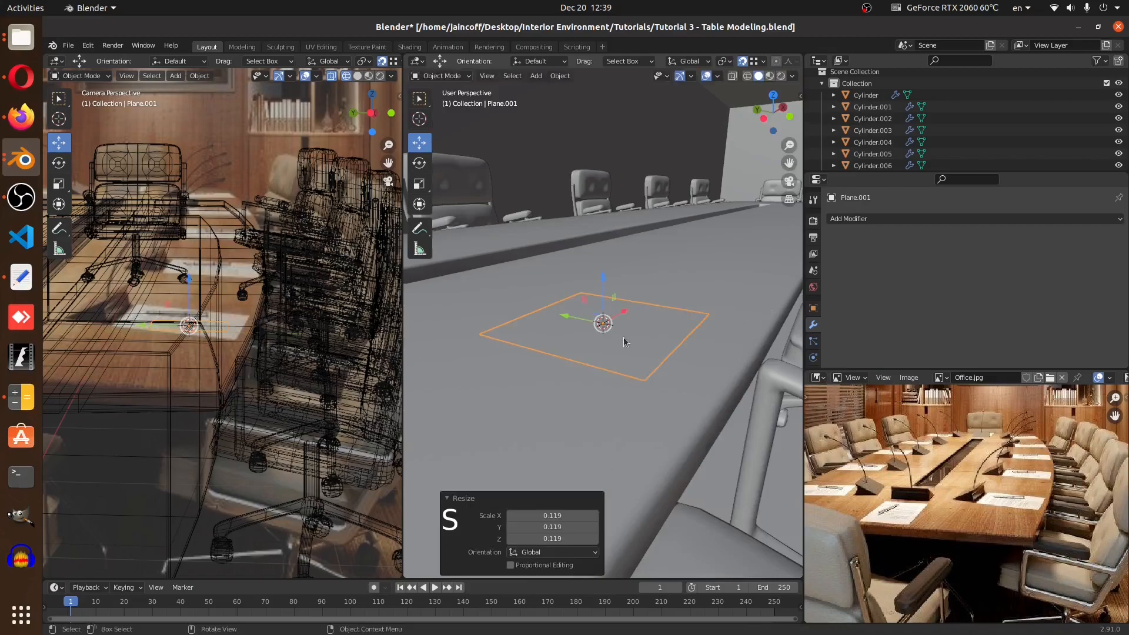
Switch to top view with wireframe shading to check the new plane
key("KP_7")
key("z")
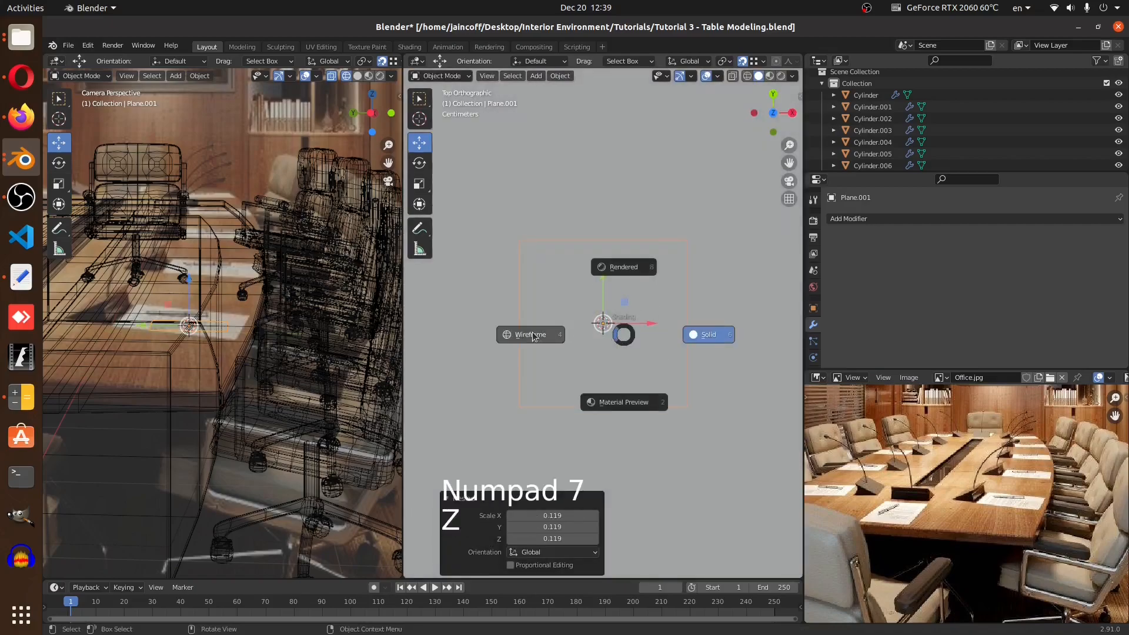
left_click(534, 335)
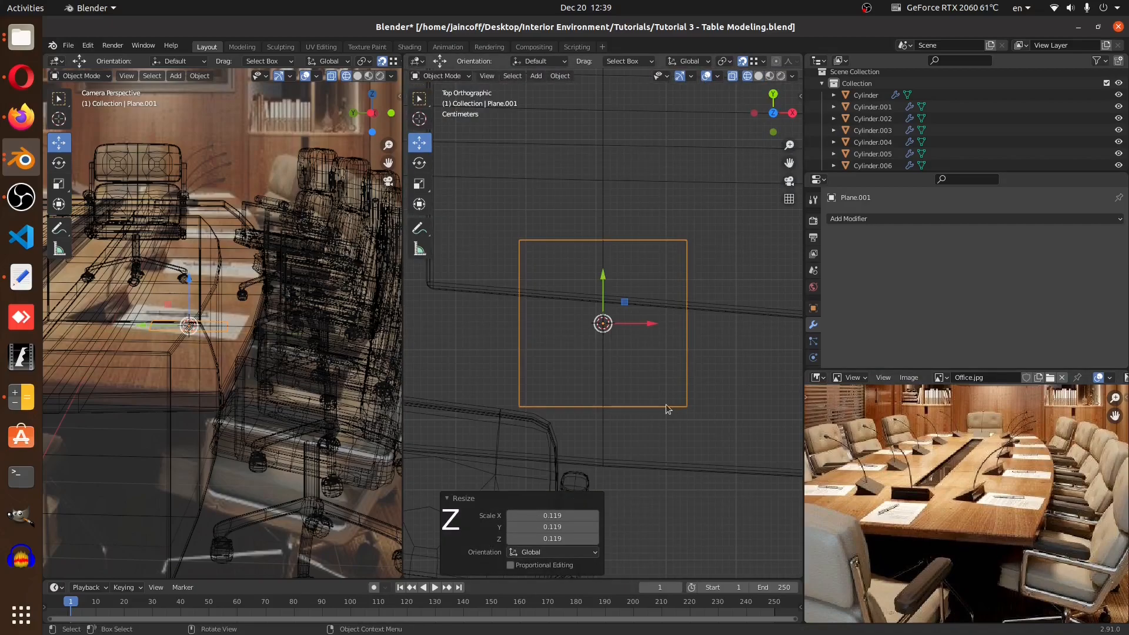
Scale the new plane along Y to 1.312
key("s")
key("y")
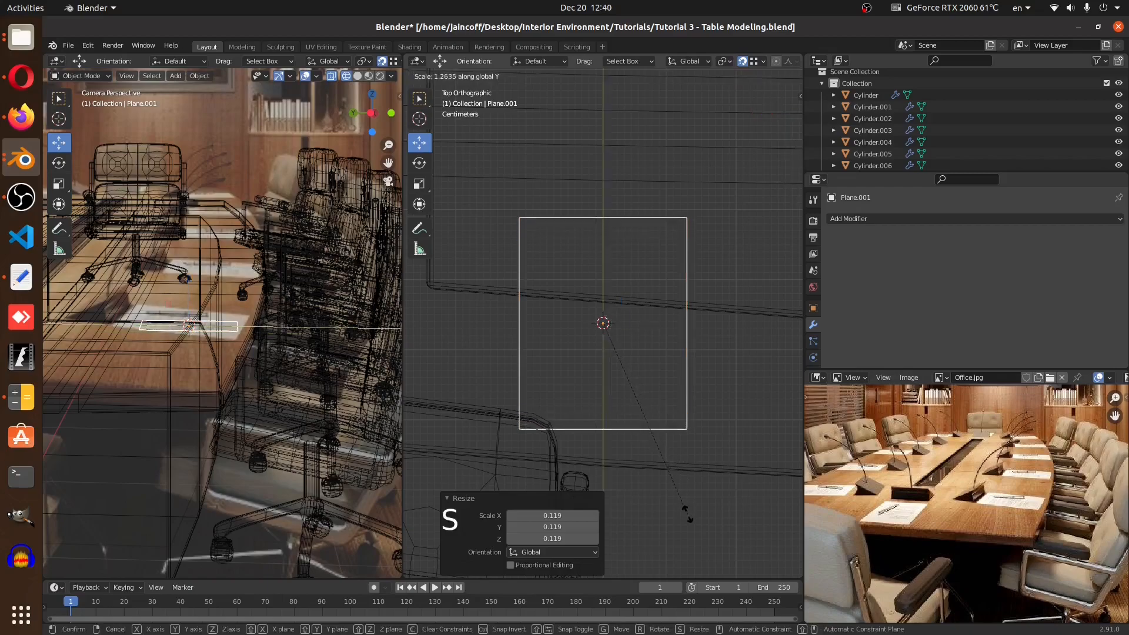
left_click(688, 522)
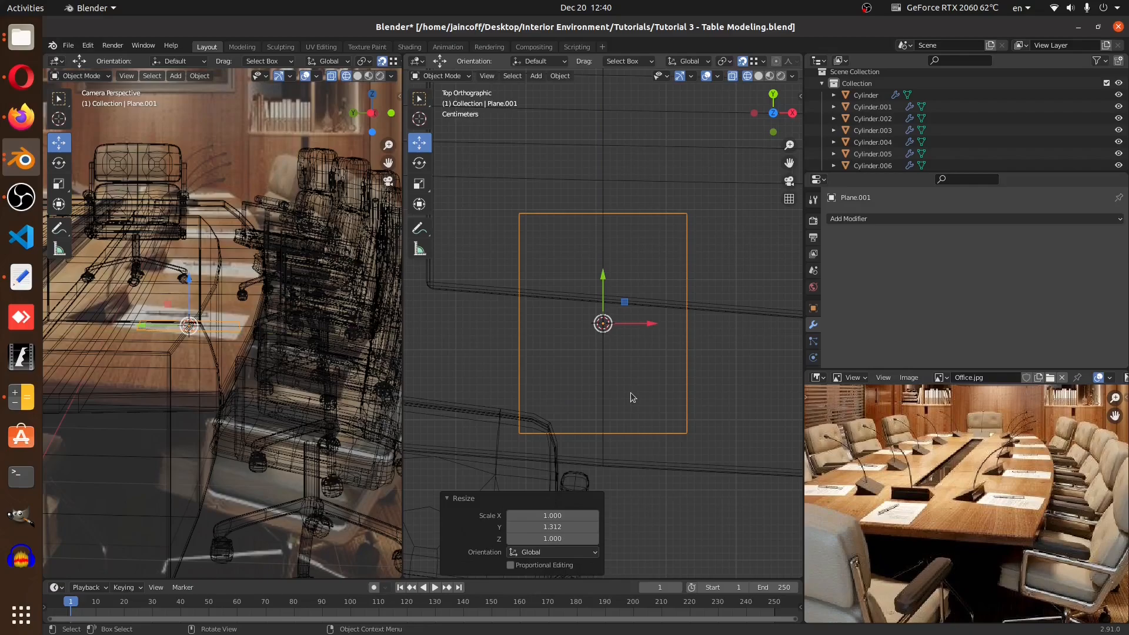
Switch to solid shading and add a Solidify modifier to the plane with a thickness of -0.01 m
mouse_move(563, 397)
middle_mouse_down()
mouse_move(594, 338)
mouse_move(678, 365)
middle_mouse_up()
key("z")
left_click(696, 368)
scroll(694, 370, "up", 1, "ctrl")
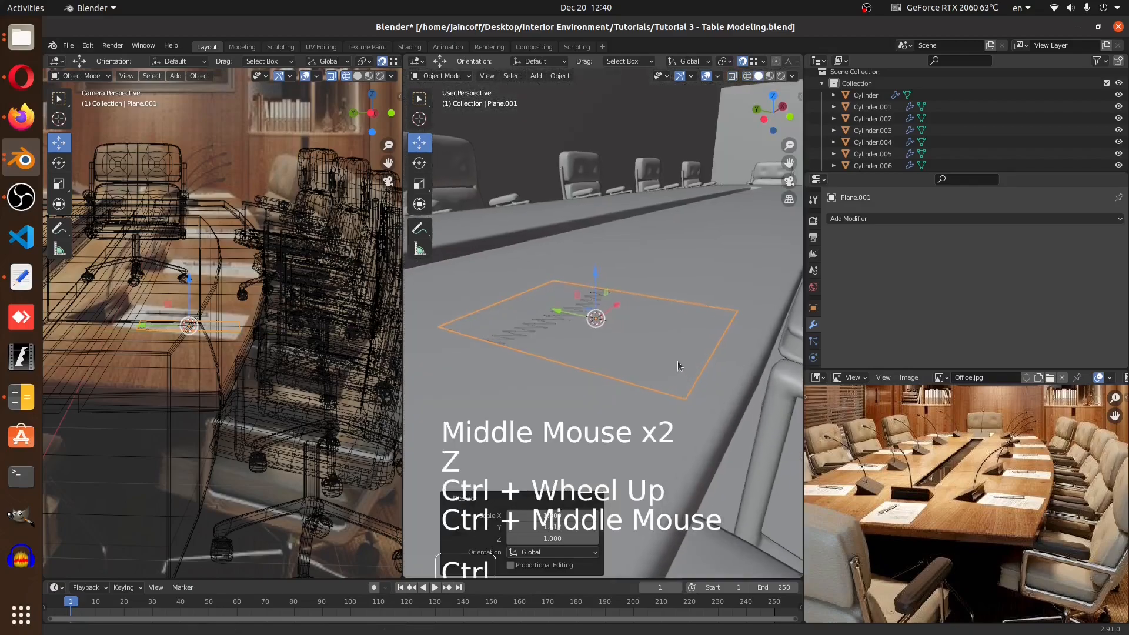
left_click(907, 220)
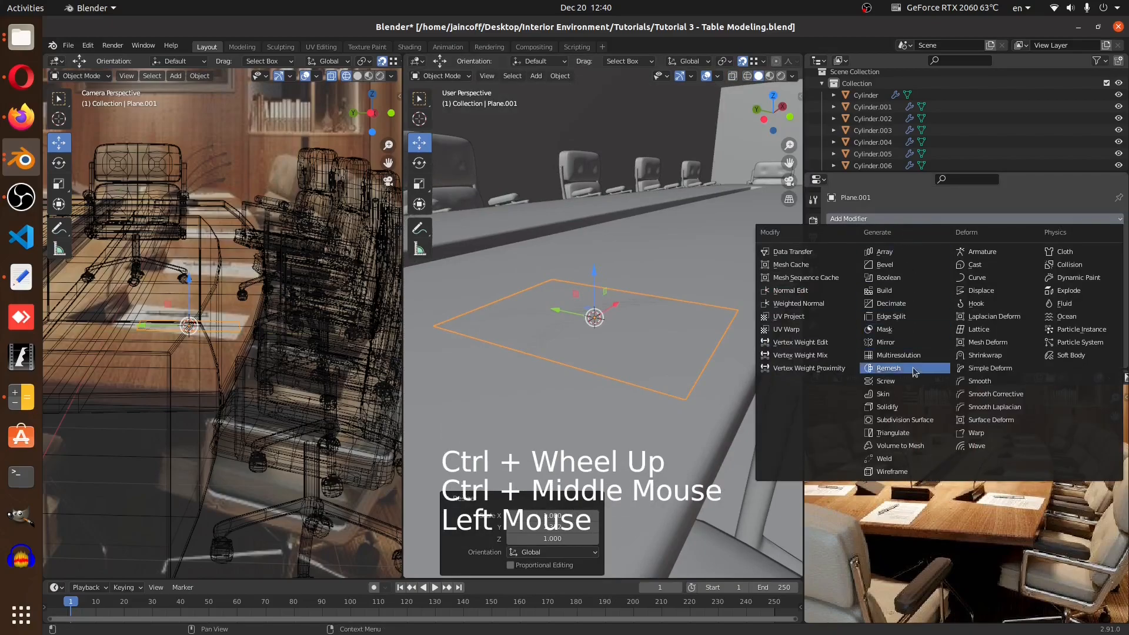
left_click(886, 406)
middle_click_drag(778, 401, 686, 314, "ctrl")
mouse_move(1015, 271)
left_mouse_down()
mouse_move(1076, 271)
mouse_move(1008, 271)
mouse_move(1034, 271)
mouse_move(1023, 271)
left_mouse_up()
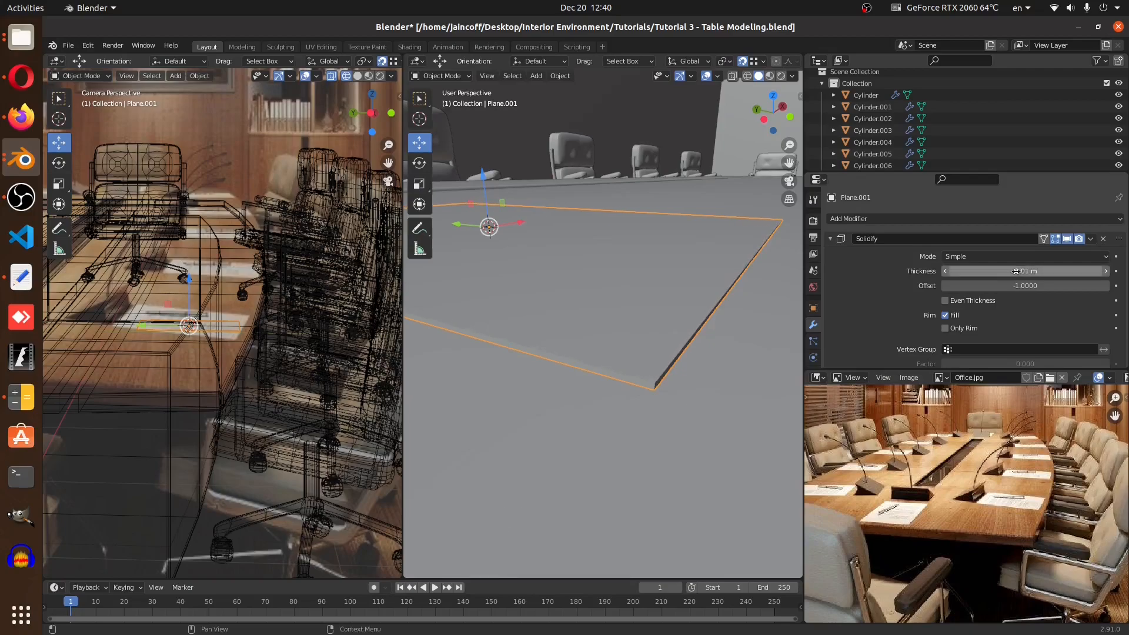
Frame and select the plane, then add a cube at the 3D cursor
scroll(708, 402, "down", 3)
key("KP_Decimal")
key("a")
key("a")
key("a")
middle_click_drag(707, 396, 702, 324)
scroll(749, 389, "down", 3)
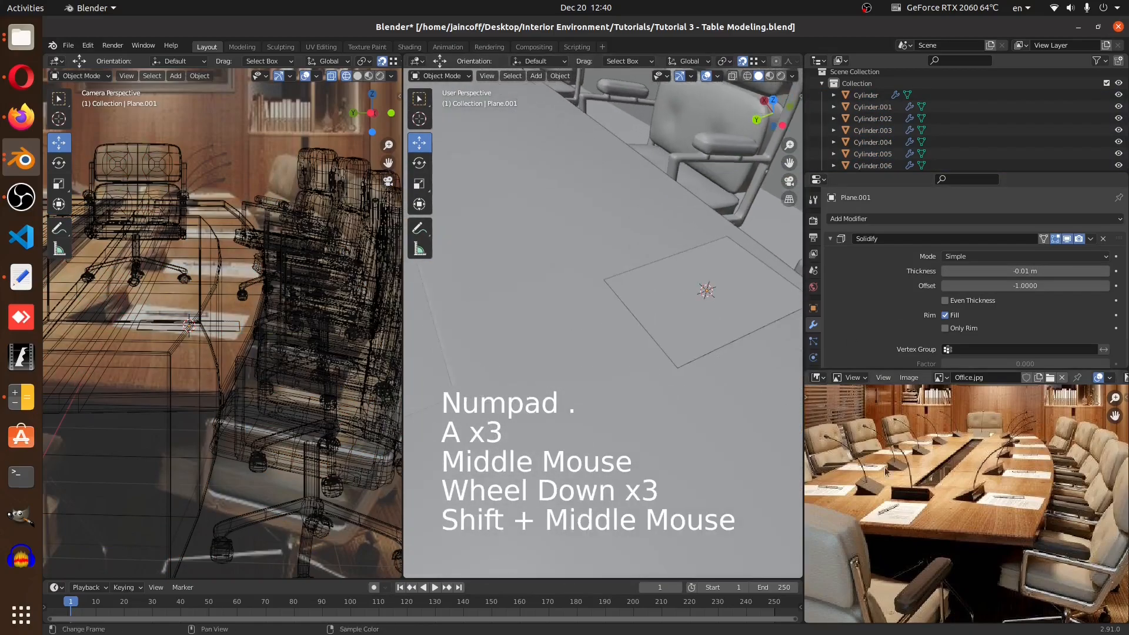
left_click(649, 328)
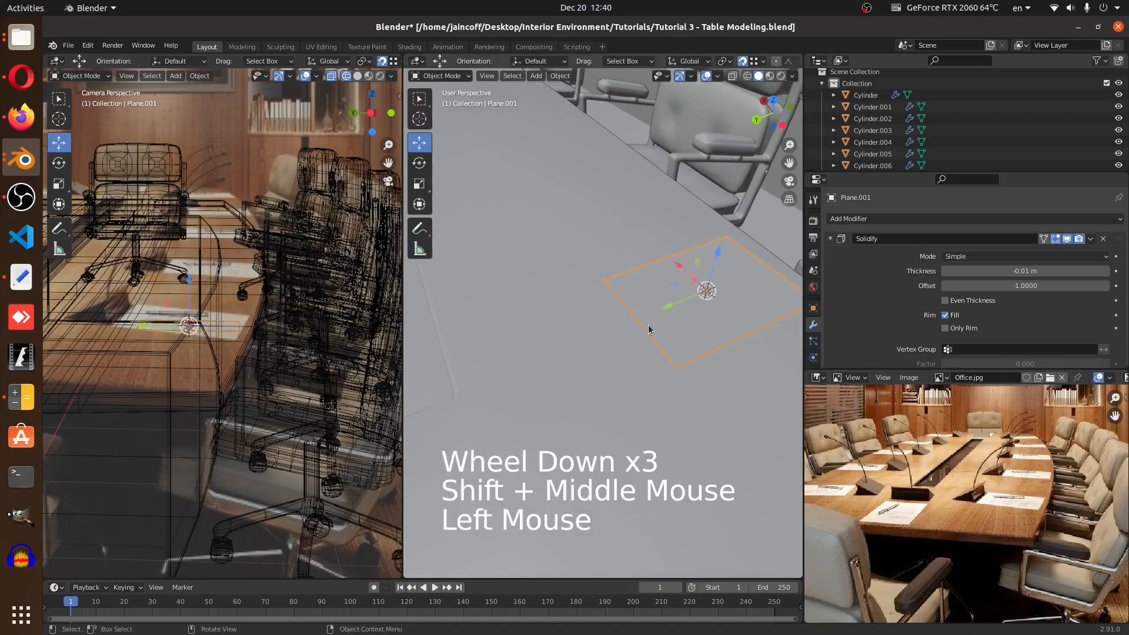
key("shift+a")
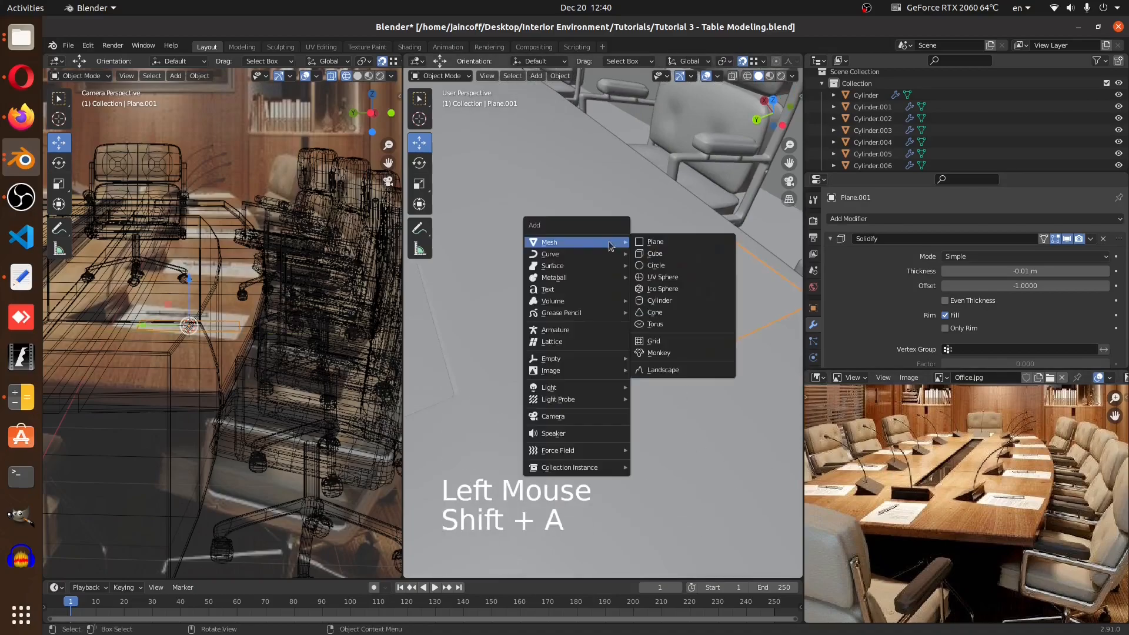
left_click(654, 253)
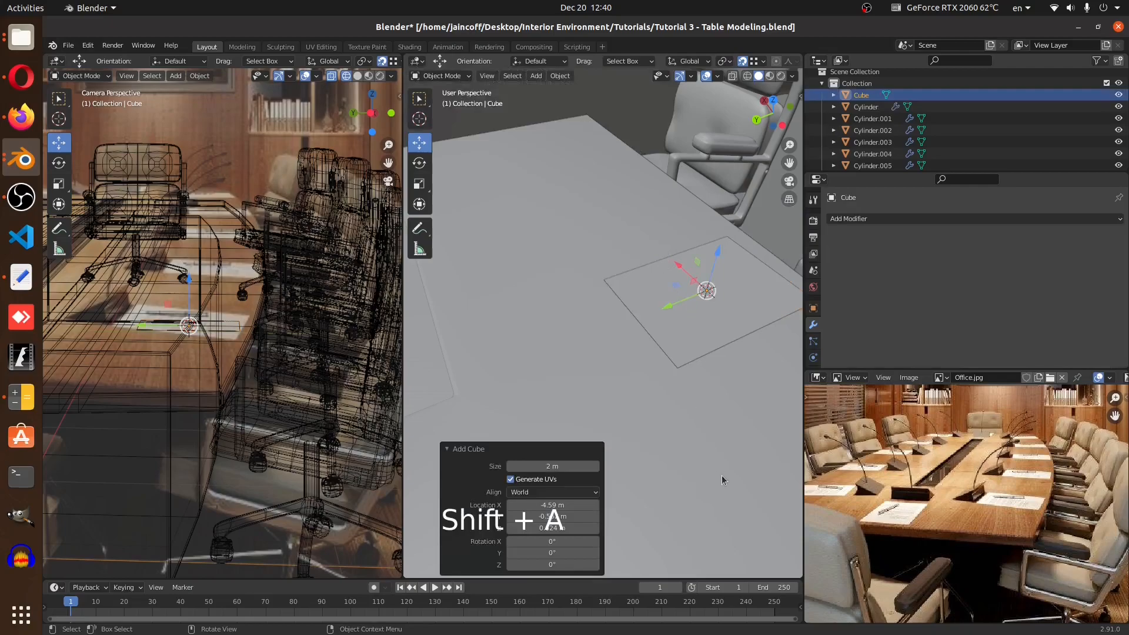
Scale the cube down uniformly to about 0.125
key("s")
left_click(711, 461)
key("s")
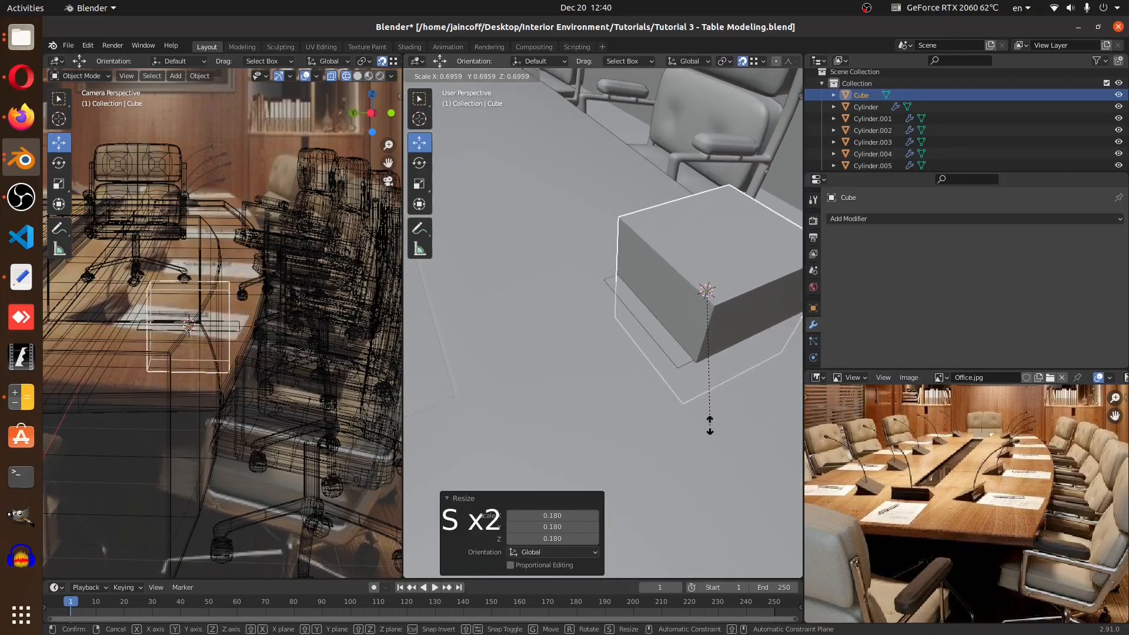
left_click(710, 424)
Turn on snapping and move the cube into place at the table top's edge
left_click_drag(666, 305, 584, 339)
middle_click_drag(673, 381, 635, 318)
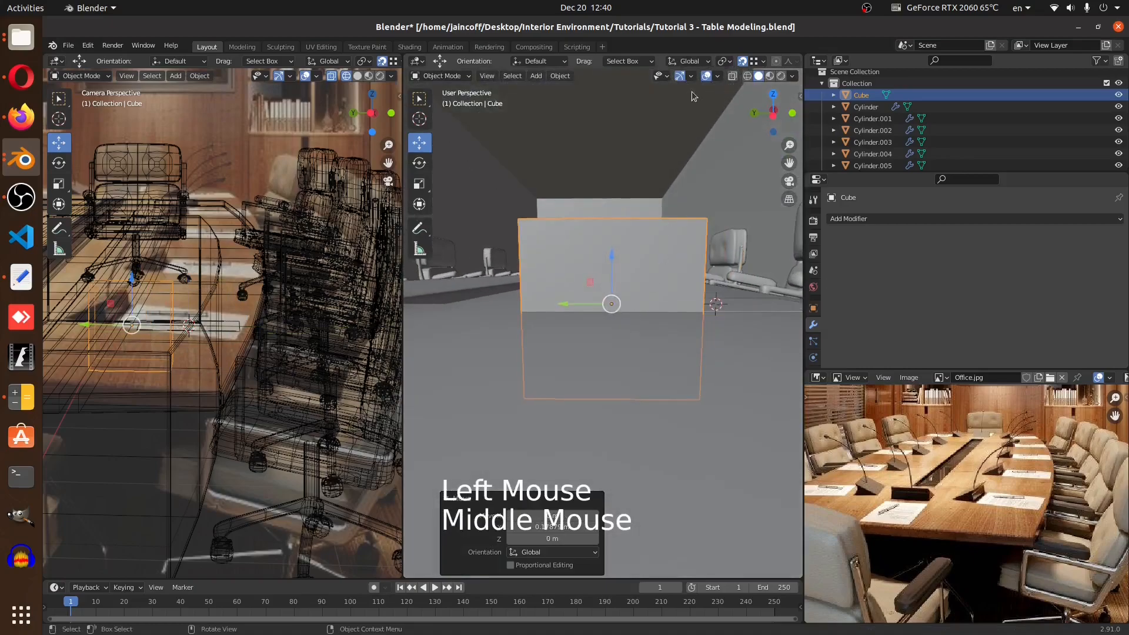
left_click(742, 63)
middle_click_drag(679, 468, 642, 475)
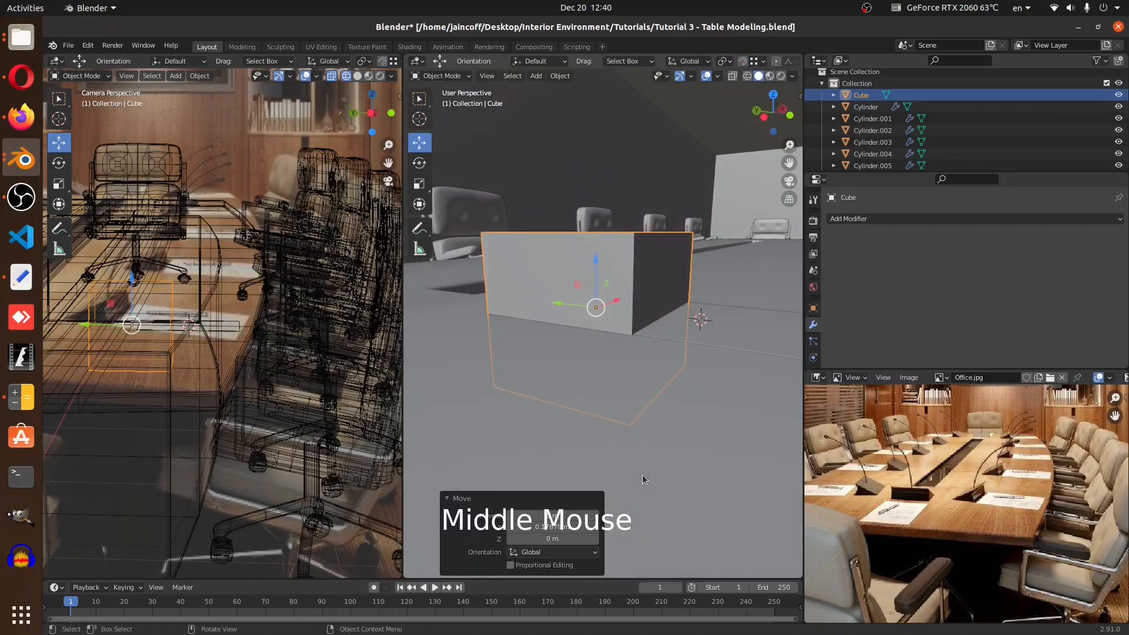
Scale the cube along Z to 0.372
key("s")
key("z")
left_click(619, 353)
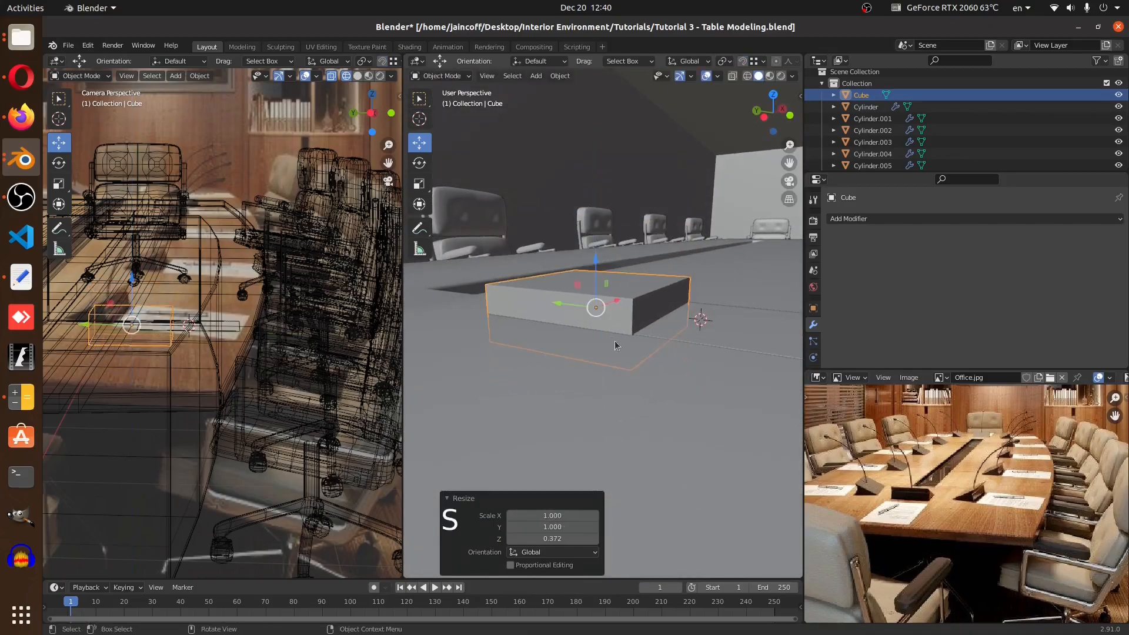
Raise the cube slightly along Z and toggle snapping
left_click_drag(594, 256, 594, 238)
middle_click_drag(593, 238, 649, 239)
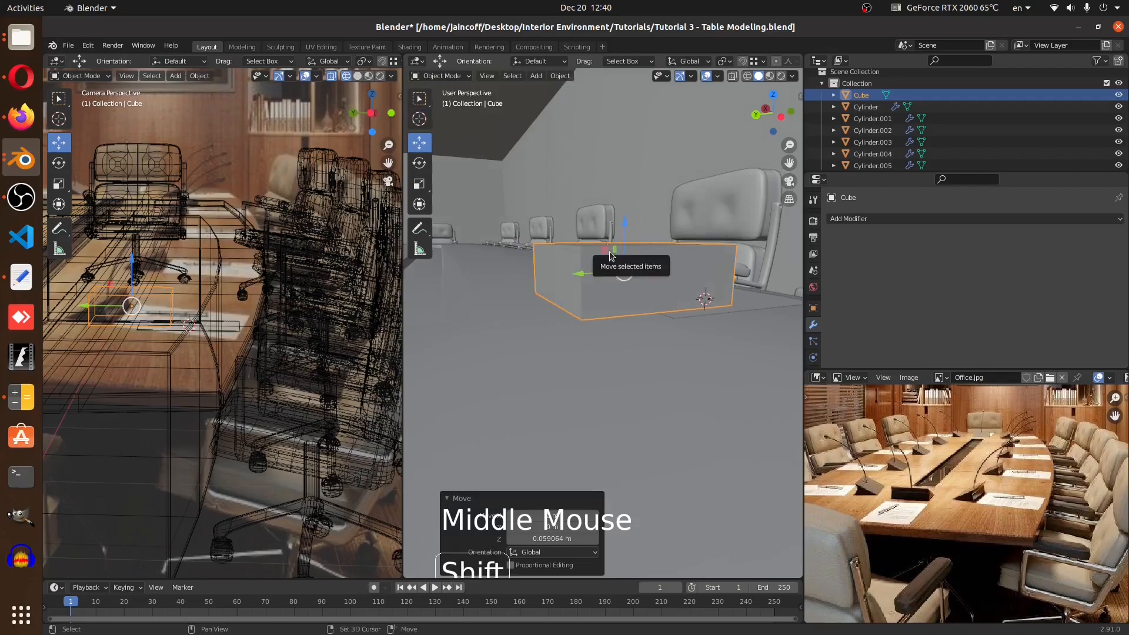
key("shift+Tab")
left_click_drag(624, 235, 453, 324)
middle_click_drag(700, 306, 646, 353)
scroll(630, 349, "down", 2)
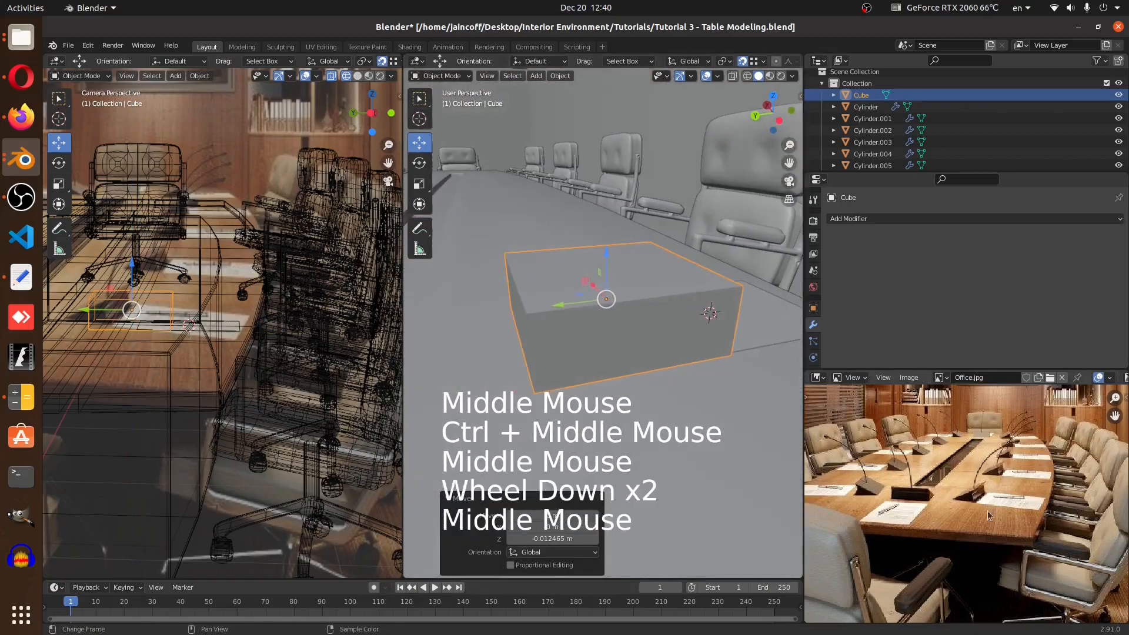
In edit mode, select the cube's top outer edge and lower it to the table surface to form a wedge
scroll(979, 486, "up", 5)
key("Tab")
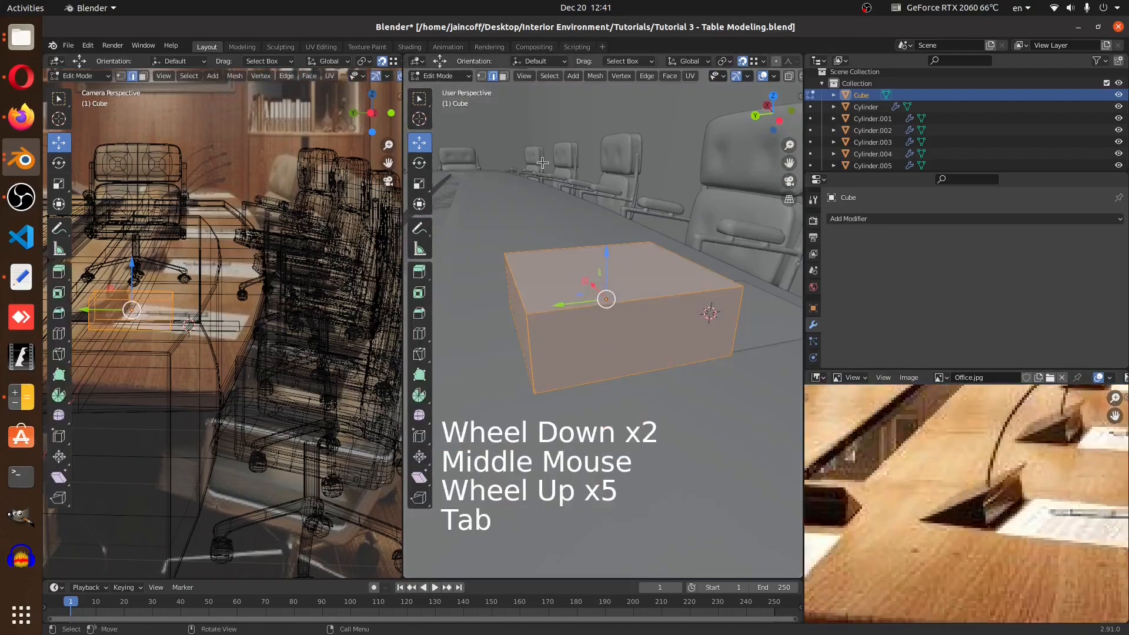
left_click(494, 79)
middle_click_drag(540, 283, 547, 302)
left_click(546, 302)
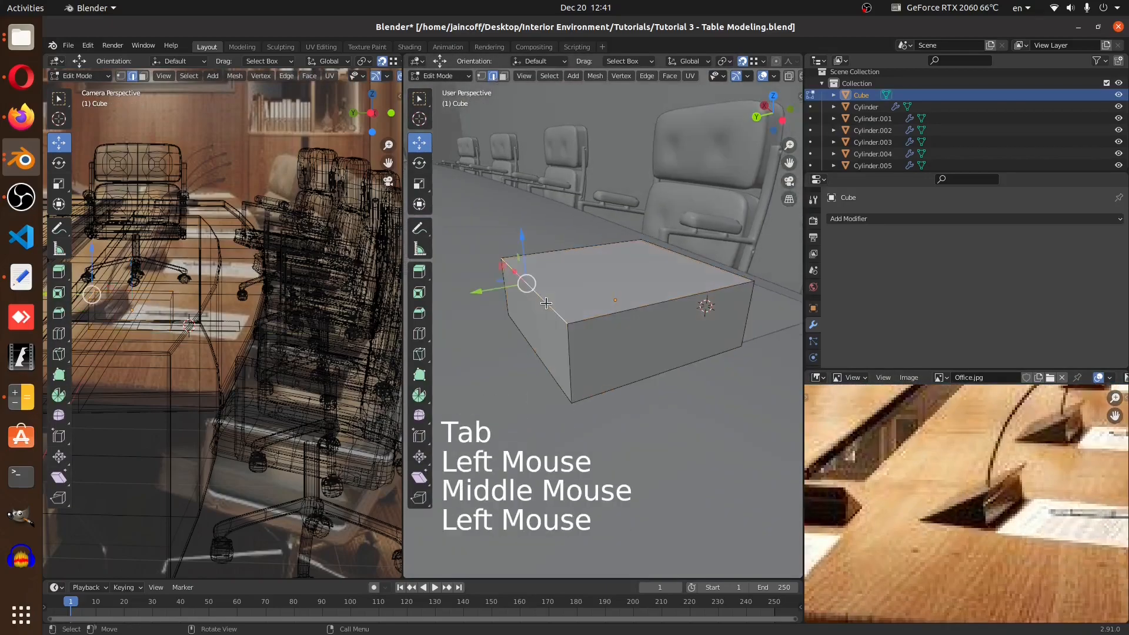
key("shift+Tab")
left_click_drag(523, 240, 525, 300)
left_click_drag(482, 354, 503, 357)
key("Tab")
scroll(588, 364, "down", 3)
middle_click_drag(587, 365, 615, 364)
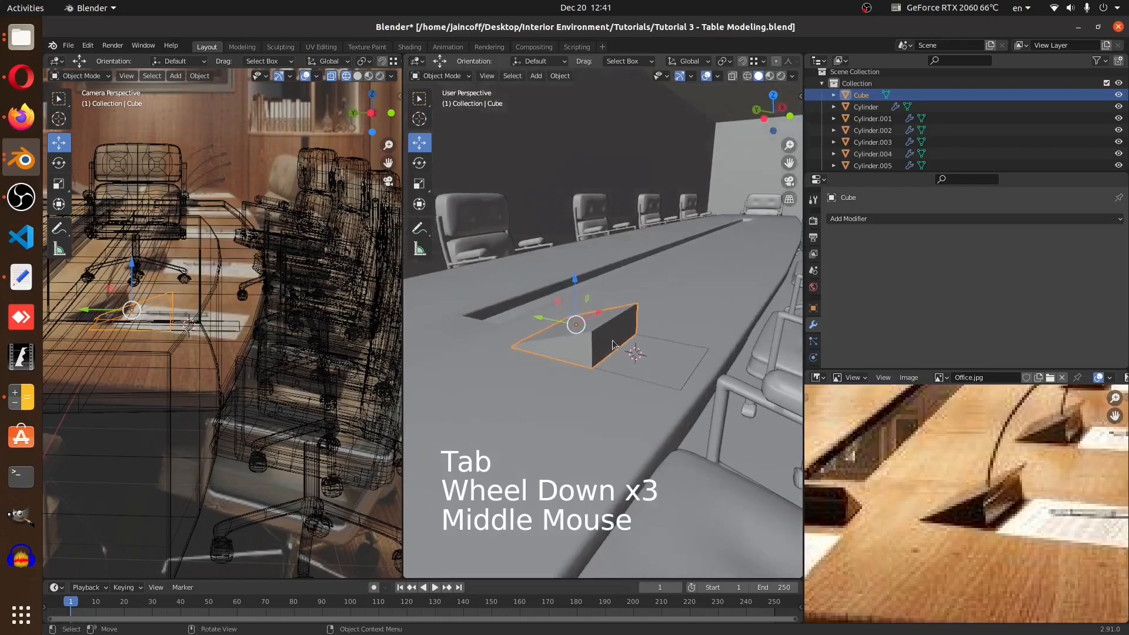
Zoom into the reference photo to study the shape of the cable groove
key("Tab")
scroll(612, 348, "up", 2)
middle_click_drag(1018, 467, 1013, 488)
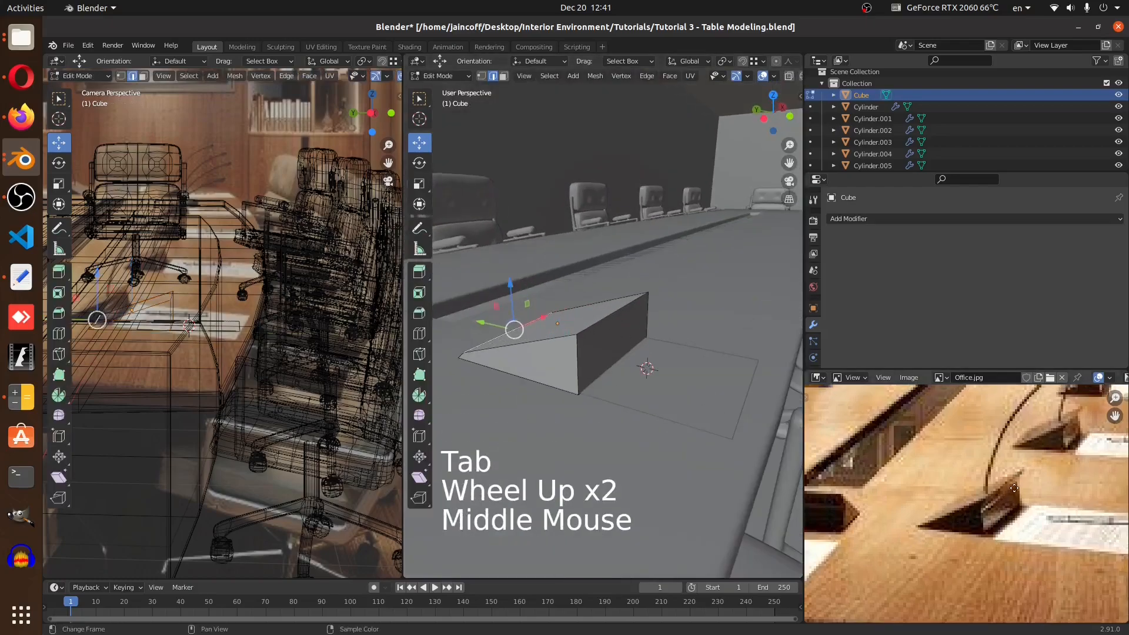
scroll(1014, 506, "up", 1)
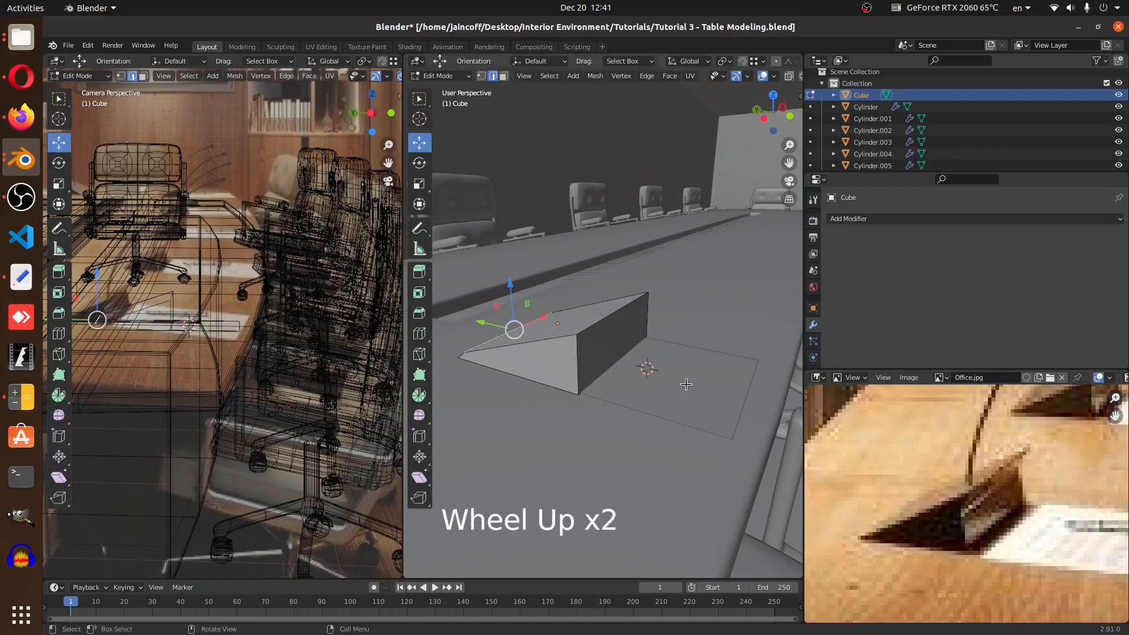
scroll(952, 542, "down", 3)
middle_click_drag(533, 356, 491, 103)
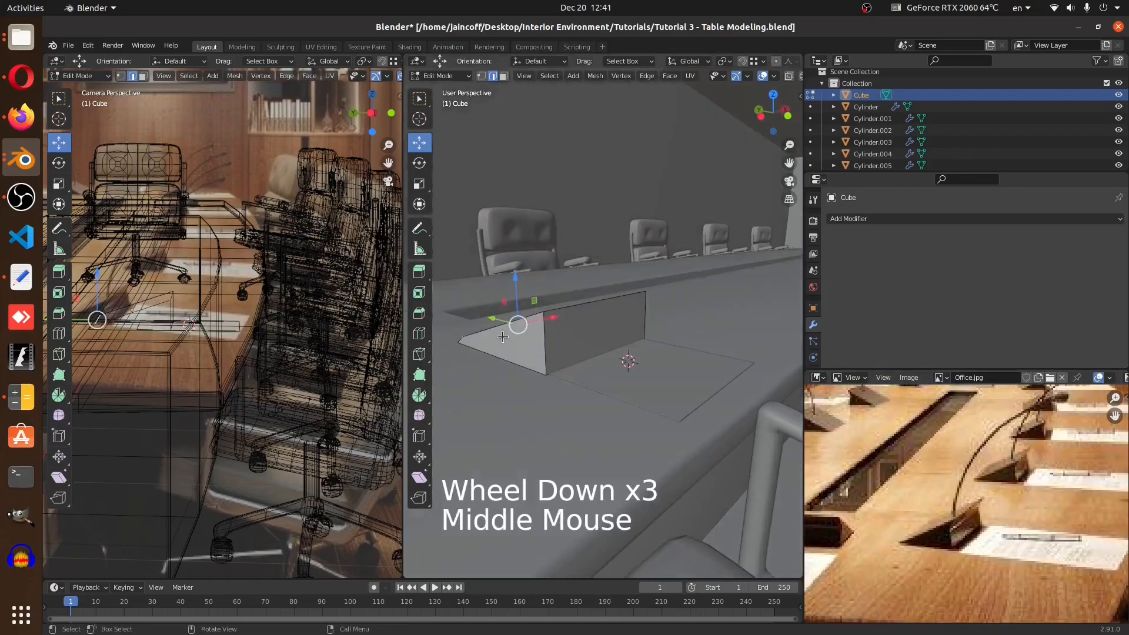
Select the wedge's vertical face and extrude it in place, scaling the new face down to about 0.87
left_click(502, 77)
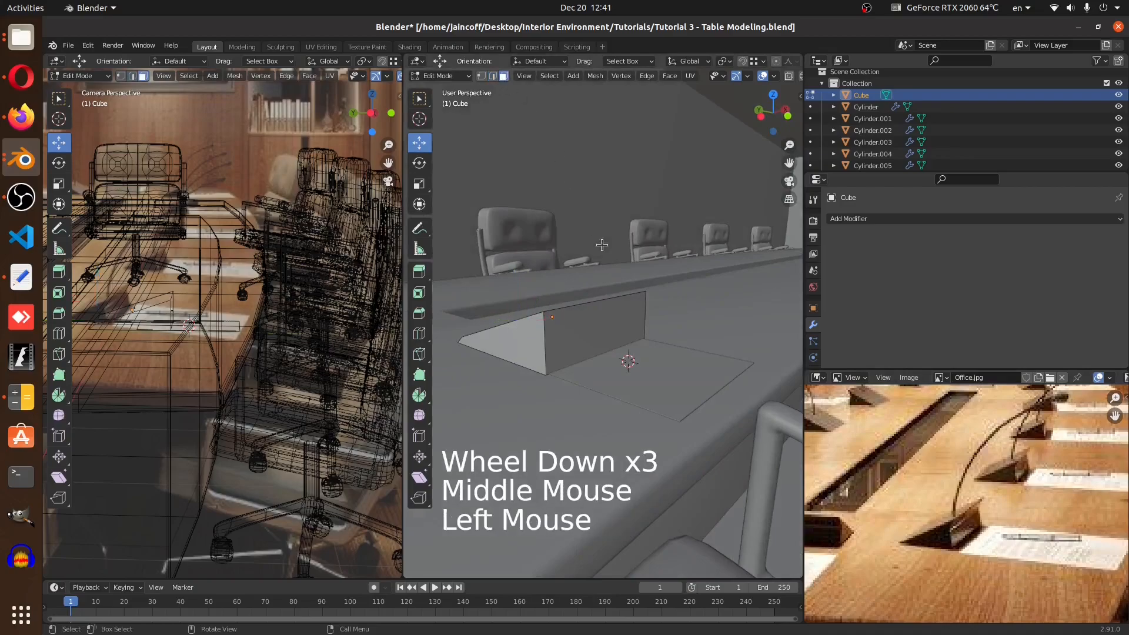
left_click(588, 328)
scroll(579, 325, "up", 1)
key("e")
key("s")
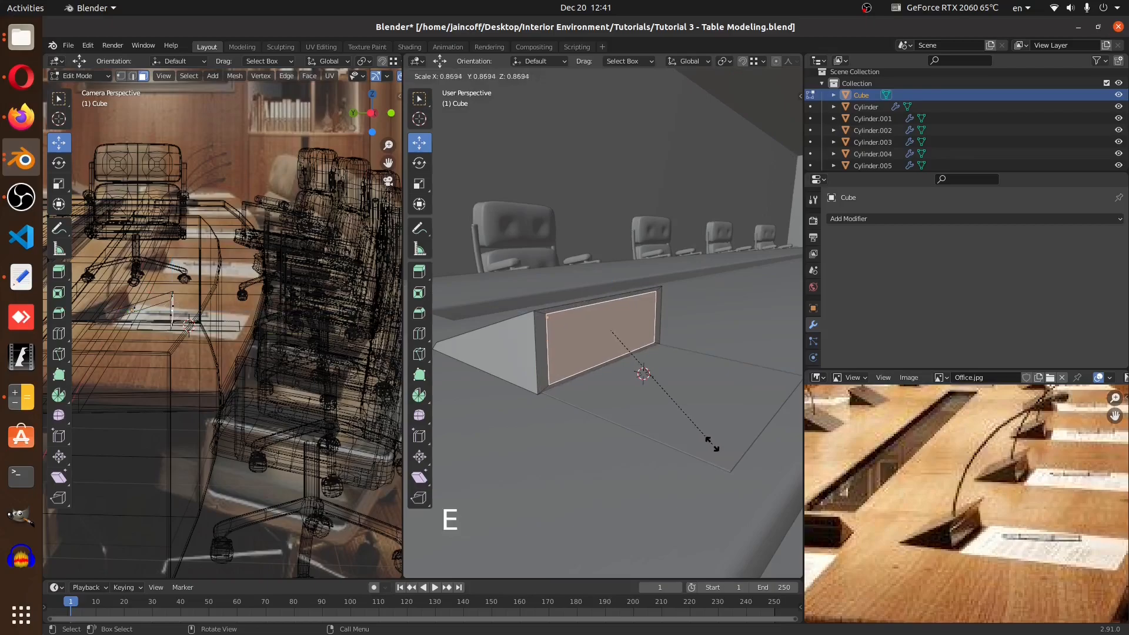
left_click(708, 445)
middle_click_drag(711, 447, 641, 347)
Scale the inner face along X to 1.062 and extrude it inward to form a recess
key("s")
key("x")
scroll(638, 341, "up", 2)
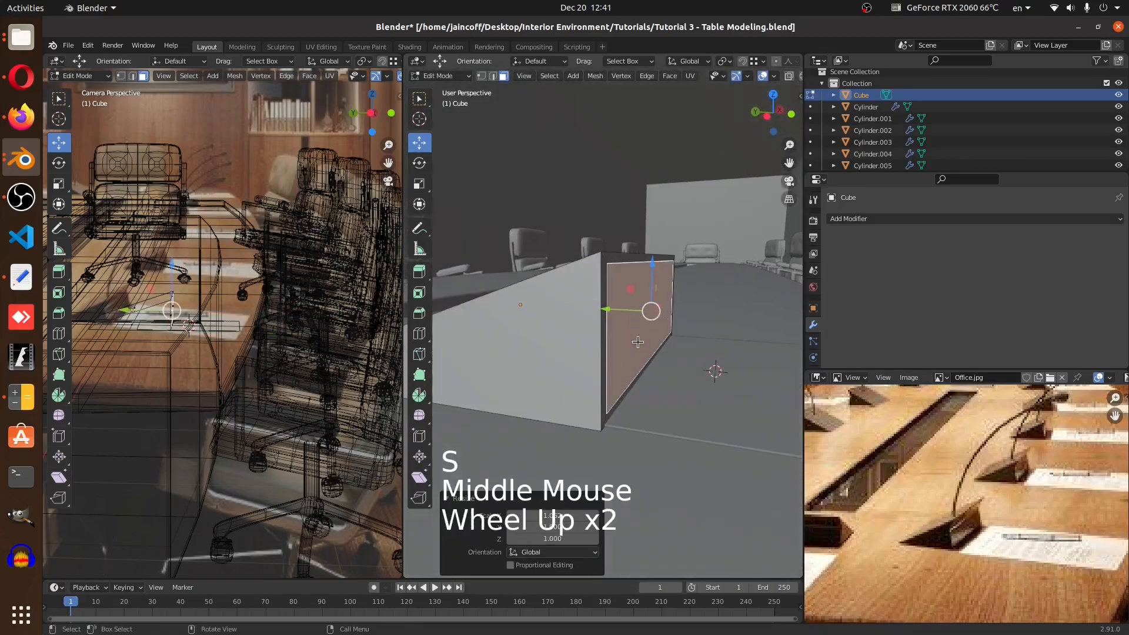
key("e")
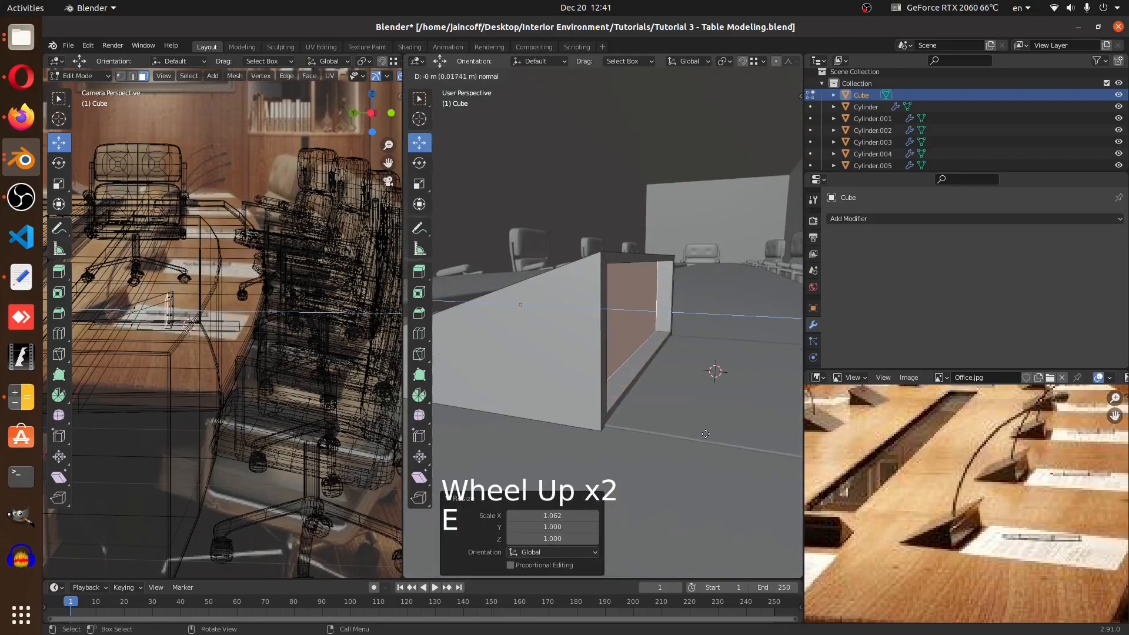
left_click(672, 435)
middle_click_drag(671, 434, 699, 449)
middle_click_drag(729, 325, 634, 347)
left_click_drag(567, 322, 564, 171)
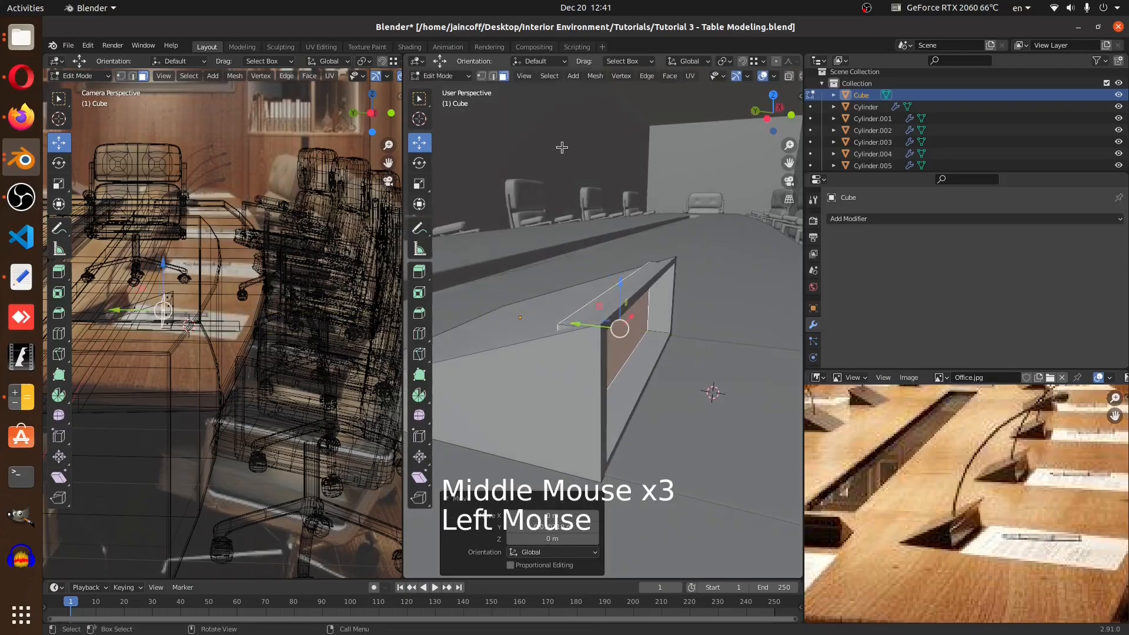
In vertex mode, move a corner vertex of the recess opening down, then leave edit mode
left_click(492, 77)
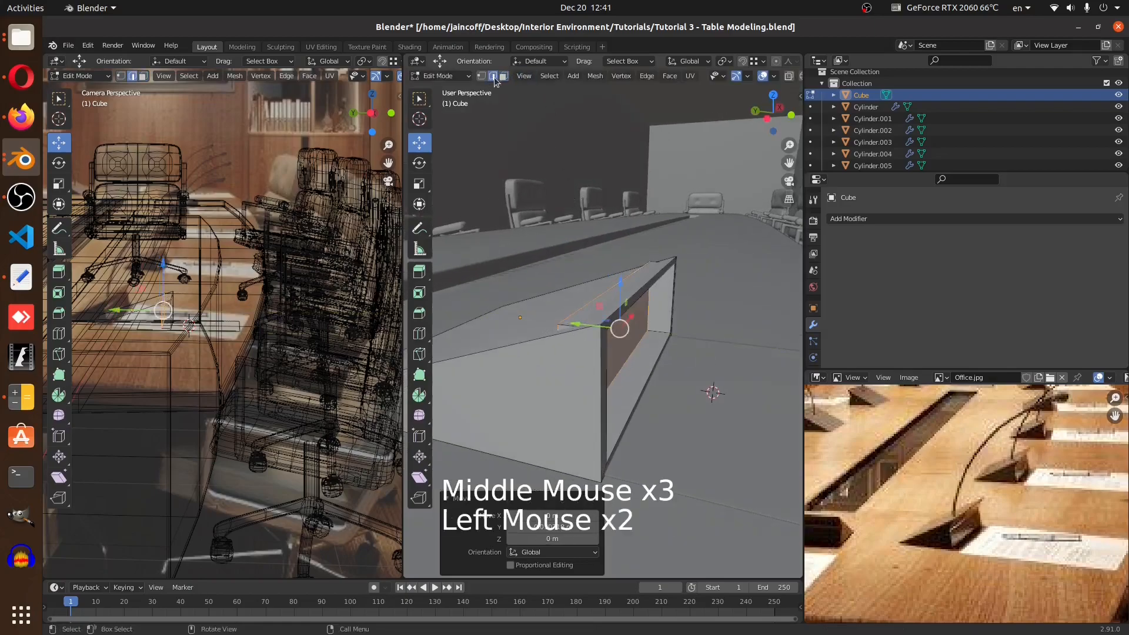
left_click(635, 271)
left_click_drag(620, 235, 623, 247)
middle_click_drag(623, 248, 629, 354)
key("Tab")
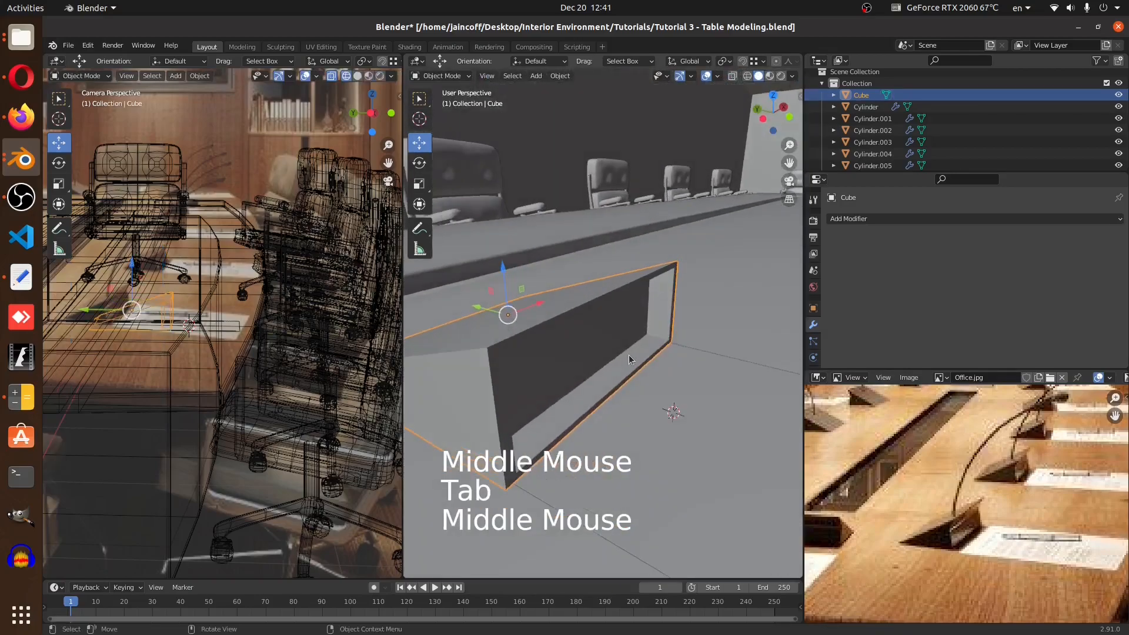
Add a Bevel modifier to the wedge
left_click(885, 222)
left_click(885, 264)
middle_click_drag(486, 375, 555, 340)
Open the sidebar's item transform and apply the wedge's scale
key("n")
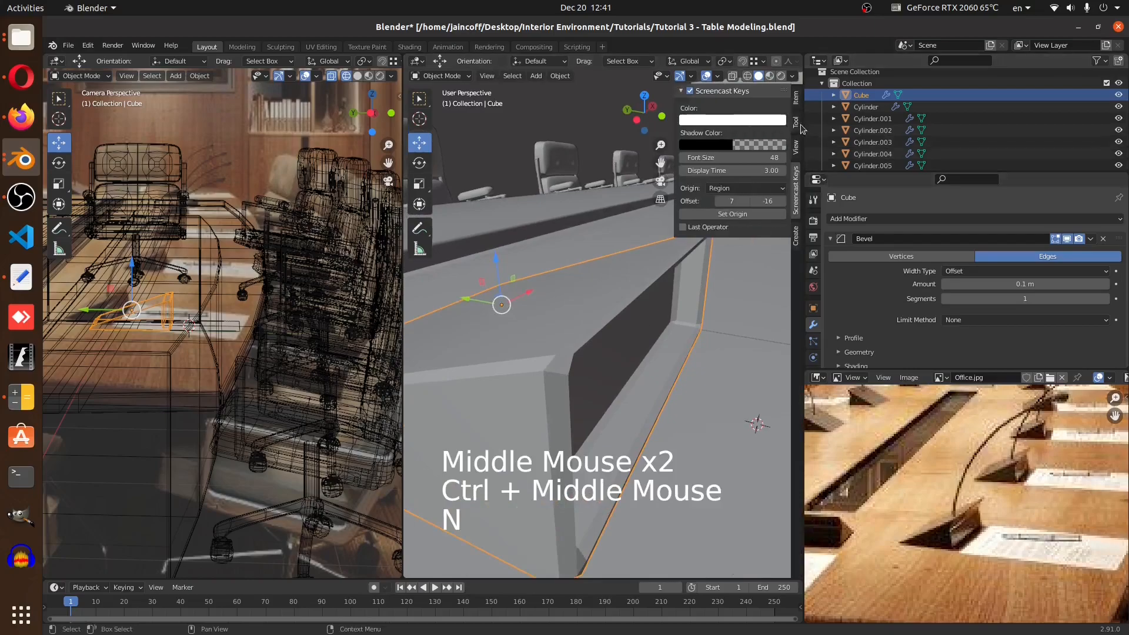
left_click(795, 98)
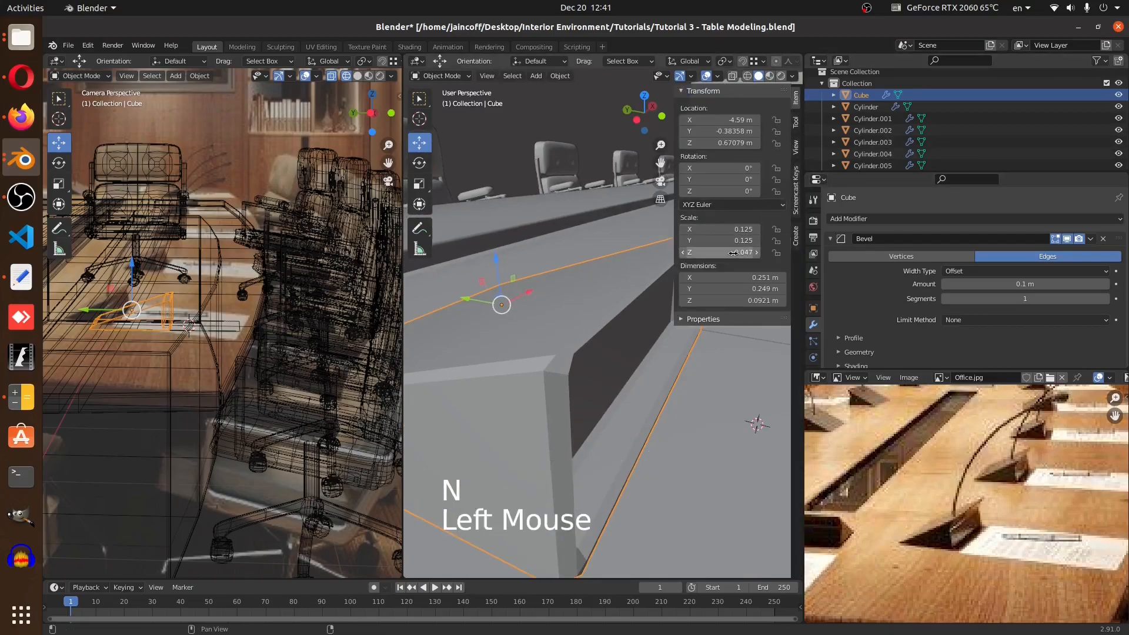
scroll(614, 305, "down", 3)
middle_click_drag(616, 311, 612, 325, "shift")
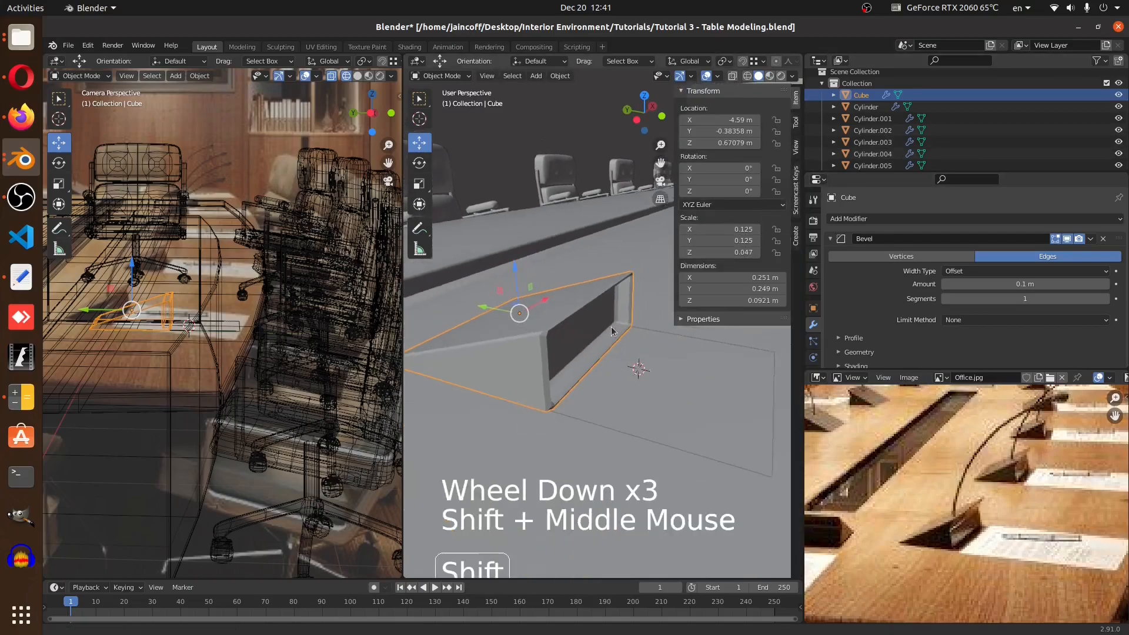
left_click_drag(403, 285, 226, 284)
middle_click_drag(500, 323, 453, 393, "shift")
key("ctrl+a")
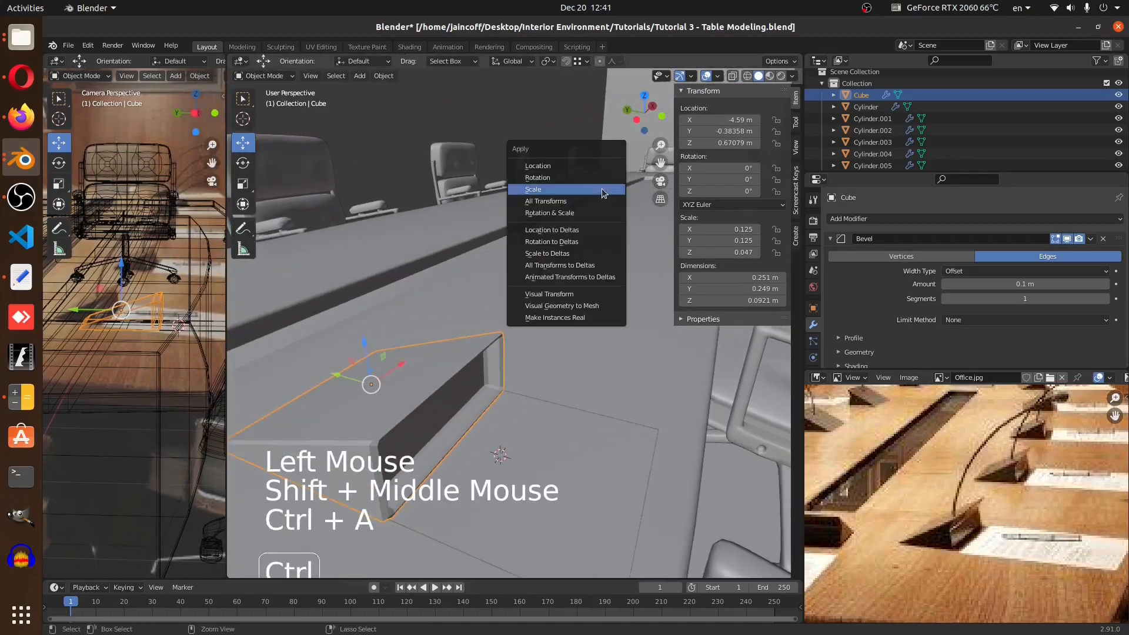
left_click(593, 190)
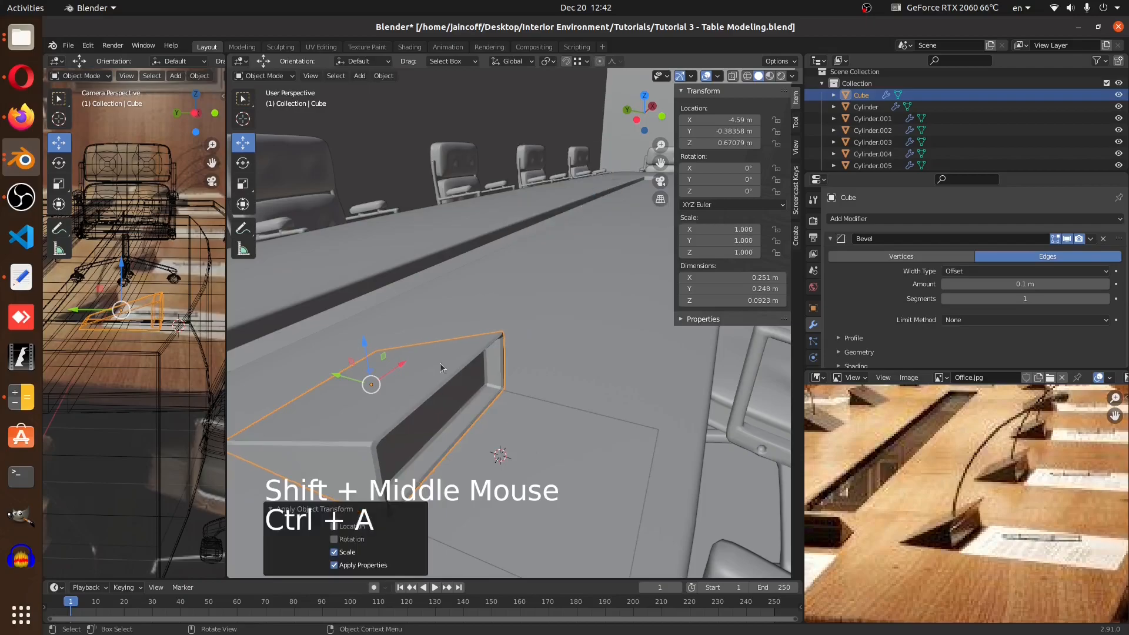
Set the bevel segments to 3
middle_click_drag(411, 376, 470, 360, "ctrl")
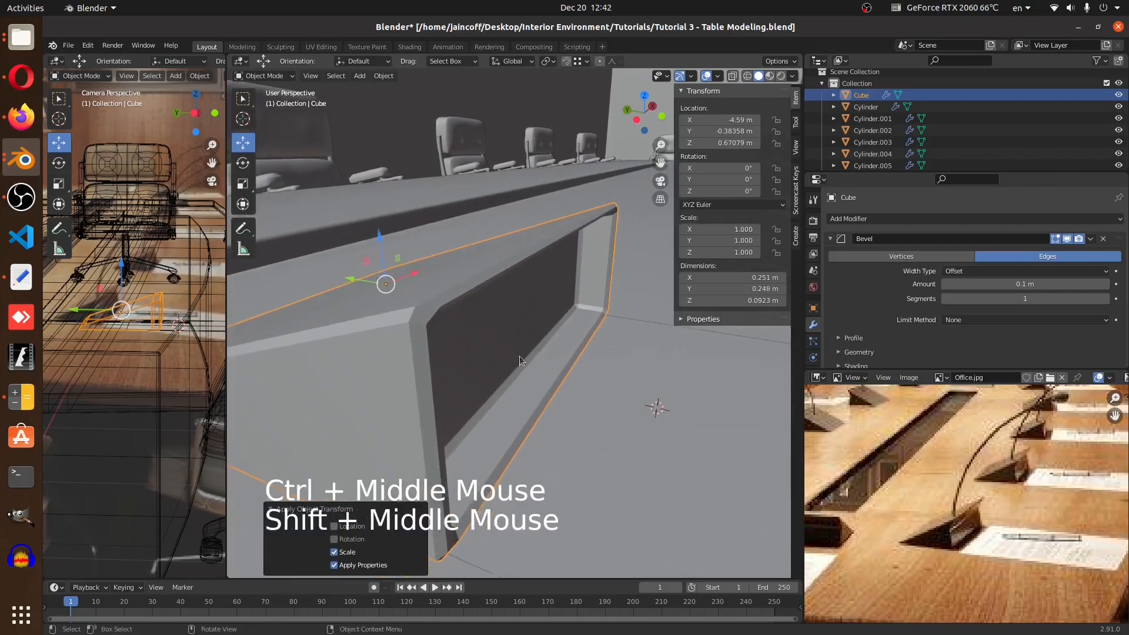
left_click(1104, 299)
left_click(1105, 299)
left_click(1104, 299)
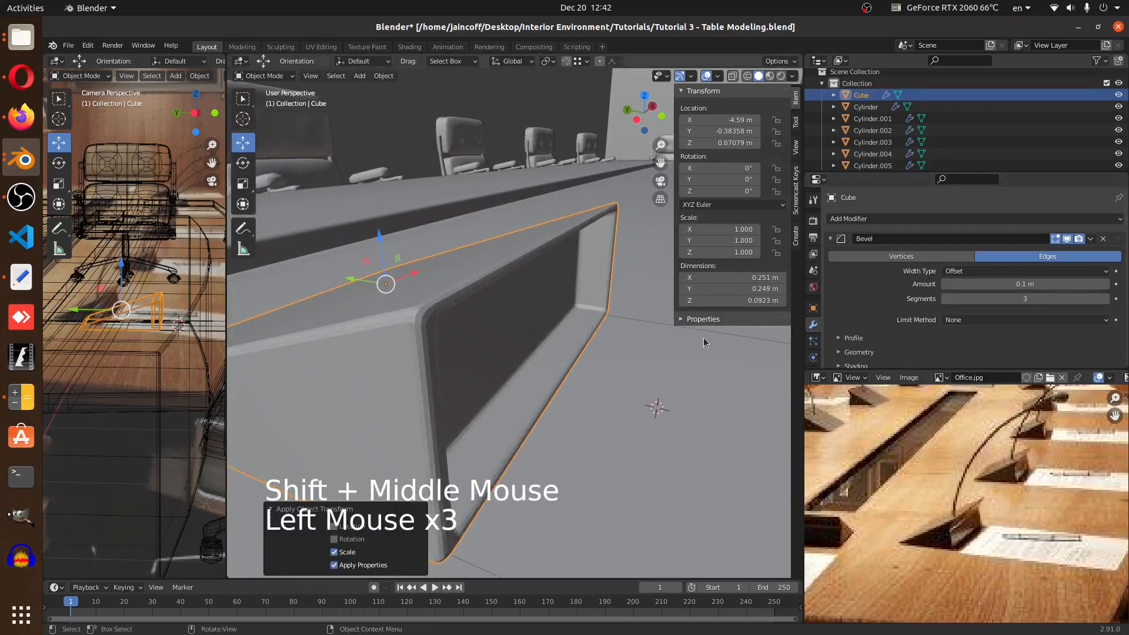
Set the Bevel modifier's amount to 0.001 m
right_click(527, 275)
left_click(527, 274)
mouse_move(532, 302)
middle_mouse_down()
mouse_move(523, 294)
mouse_move(540, 301)
middle_mouse_up()
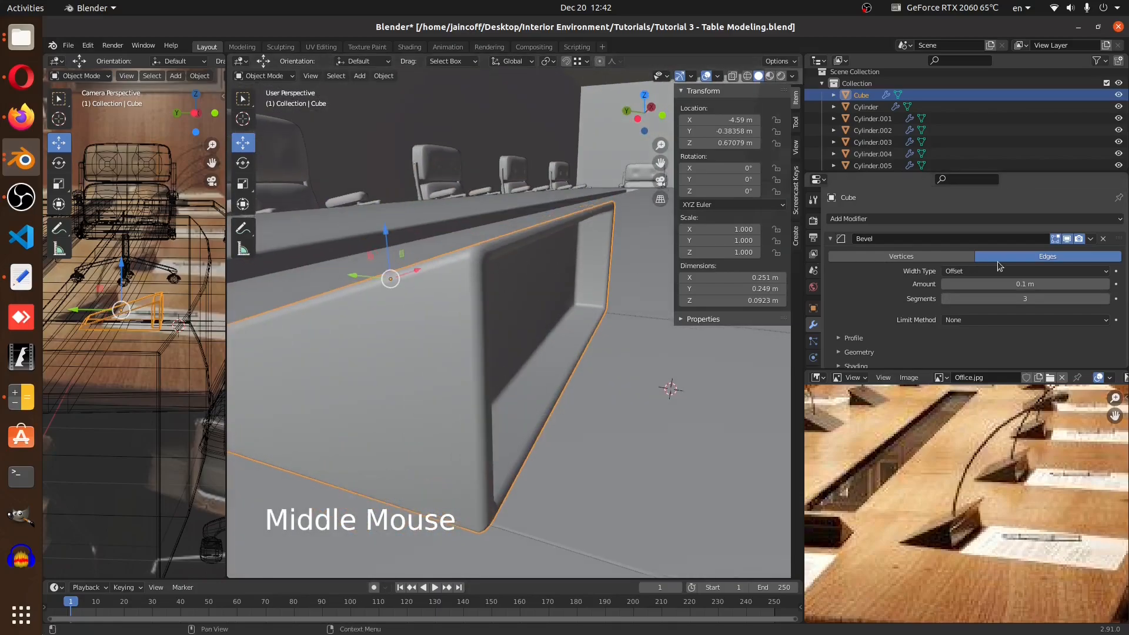
left_click(1014, 284)
left_click_drag(1014, 284, 990, 284)
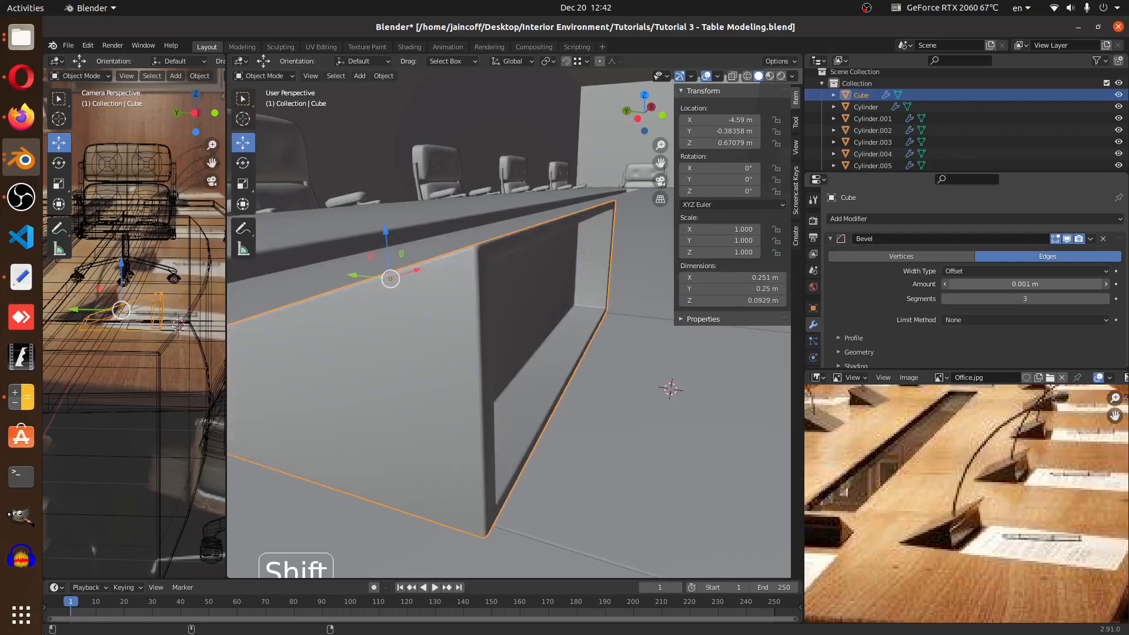
In face select mode, extrude the wedge's top face upward about 0.022 m, then leave edit mode
mouse_move(554, 346)
middle_mouse_down()
mouse_move(565, 337)
mouse_move(548, 323)
mouse_move(559, 340)
mouse_move(583, 344)
mouse_move(542, 356)
middle_mouse_up()
scroll(583, 344, "down", 1)
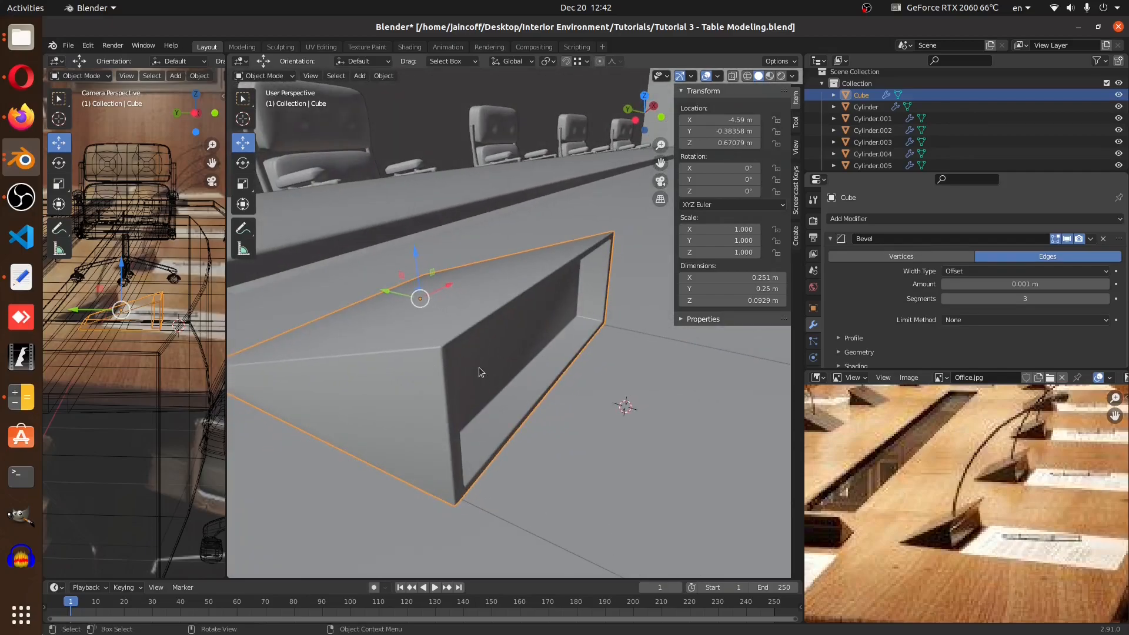
scroll(443, 368, "down", 2)
key("Tab")
middle_click_drag(443, 369, 454, 340)
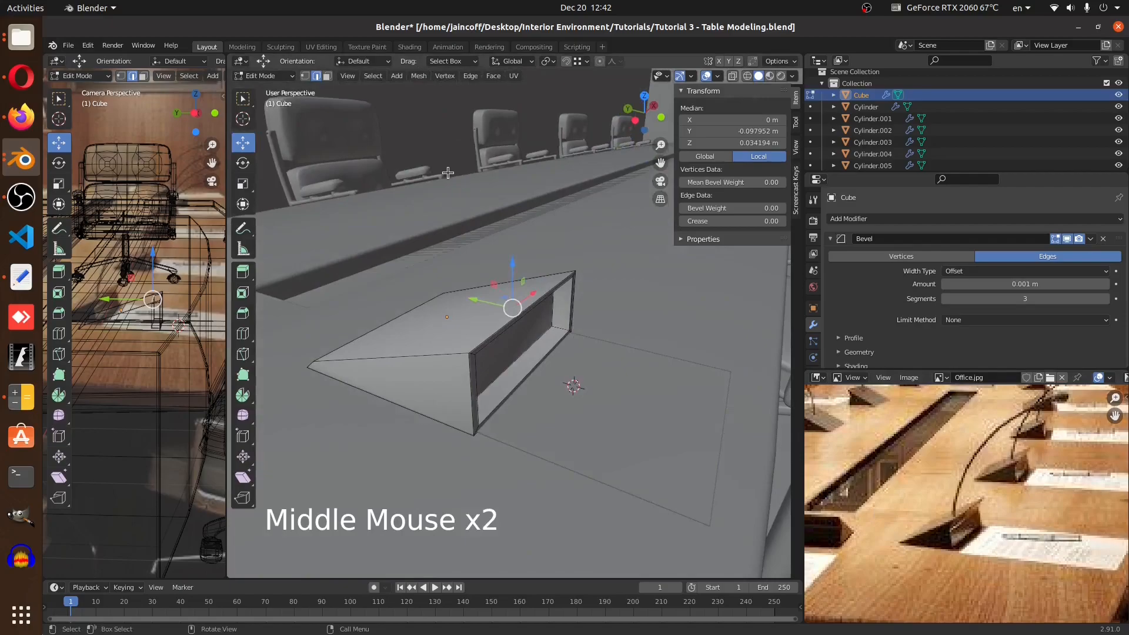
left_click(327, 75)
scroll(532, 358, "up", 2)
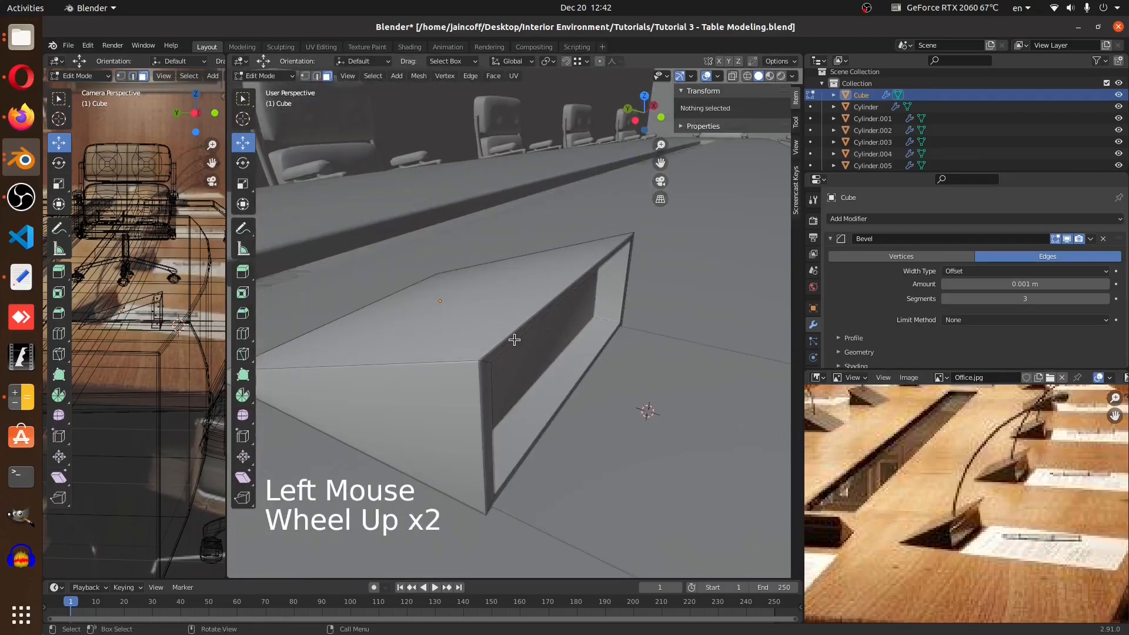
left_click(578, 397)
key("e")
left_click(614, 411)
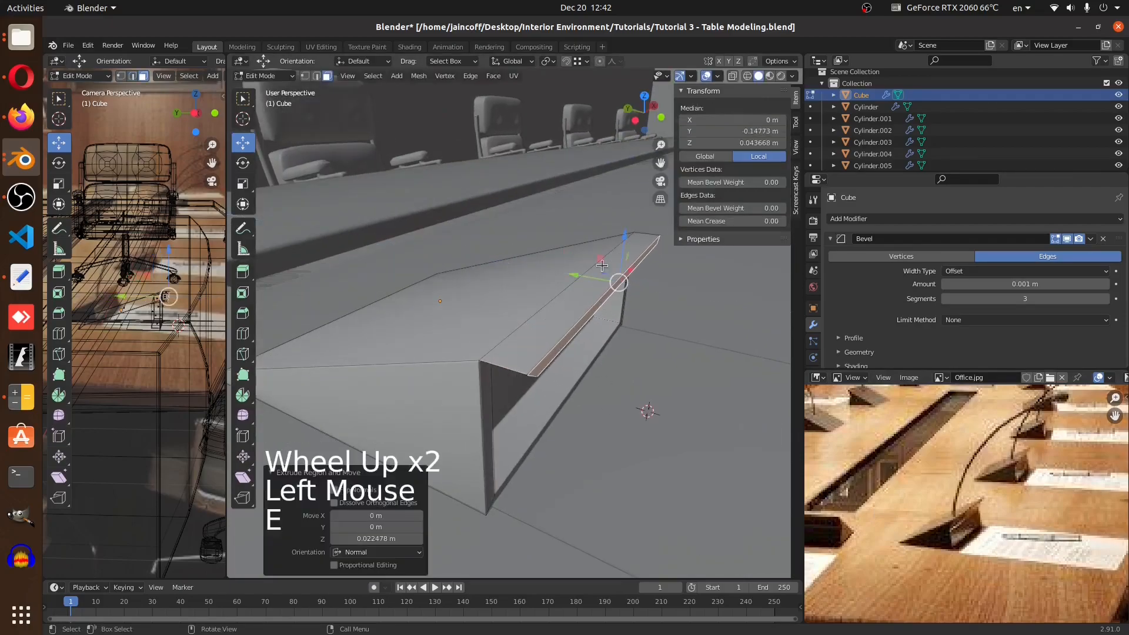
left_click(619, 239)
key("Tab")
Snap the 3D cursor to the selected element on top of the wedge, then return to object mode
mouse_move(547, 329)
middle_mouse_down()
mouse_move(545, 295)
mouse_move(543, 321)
middle_mouse_up()
scroll(542, 316, "down", 4)
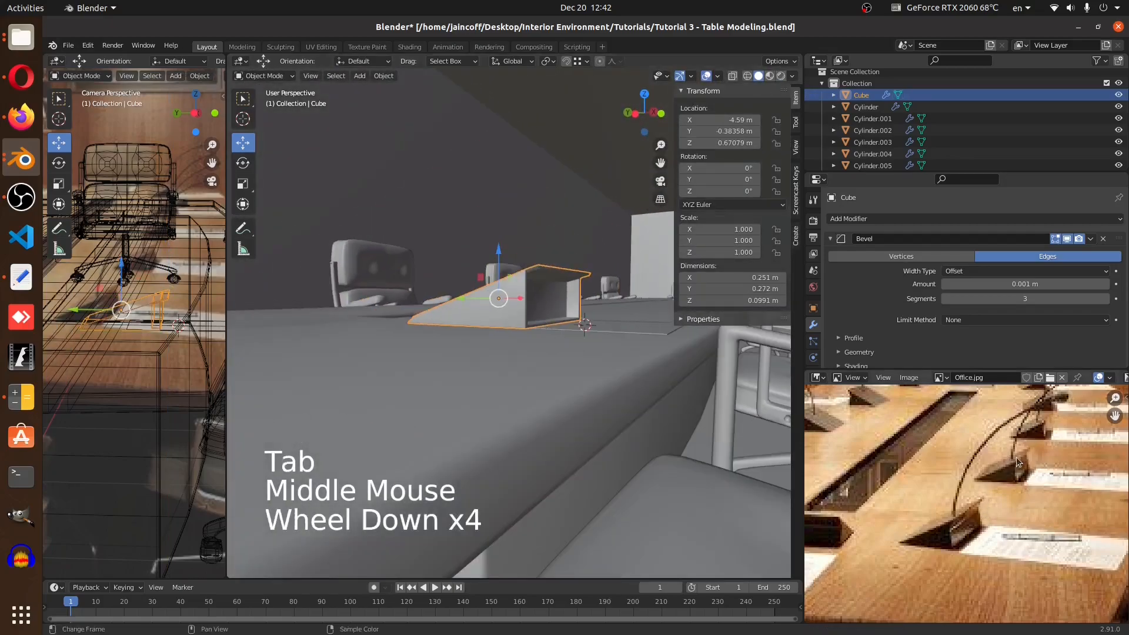
middle_click_drag(573, 426, 558, 353)
key("a")
key("a")
key("a")
key("Tab")
scroll(553, 343, "up", 1)
left_click(551, 369)
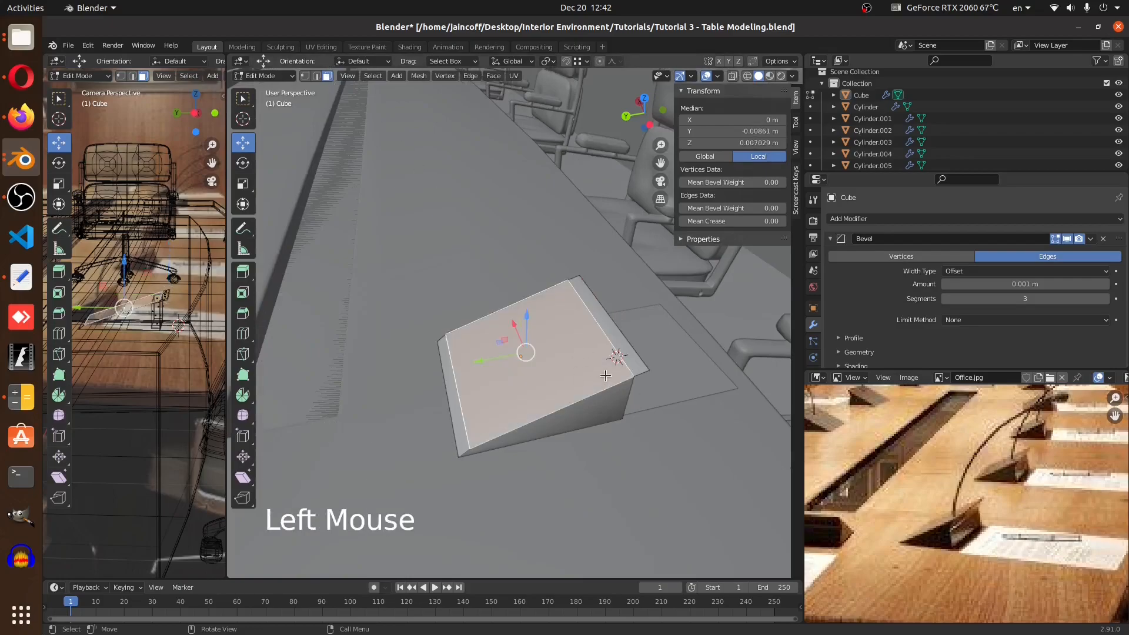
key("shift+s")
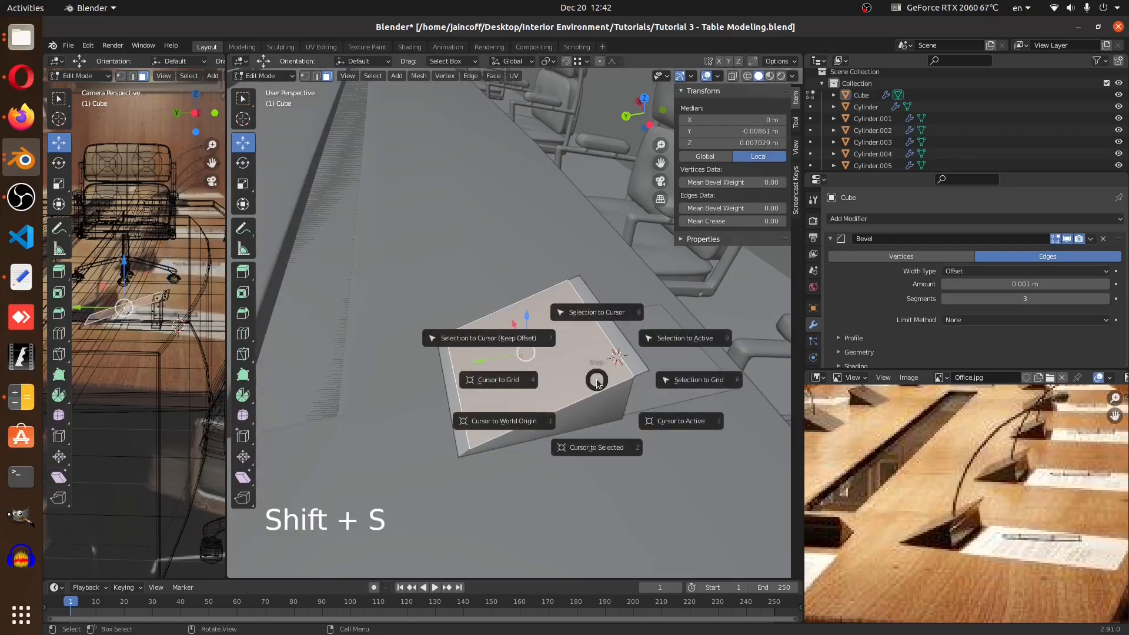
left_click(603, 431)
key("Tab")
Add a Path curve at the 3D cursor on the wedge
middle_click_drag(551, 354, 502, 337)
middle_click_drag(918, 475, 913, 542)
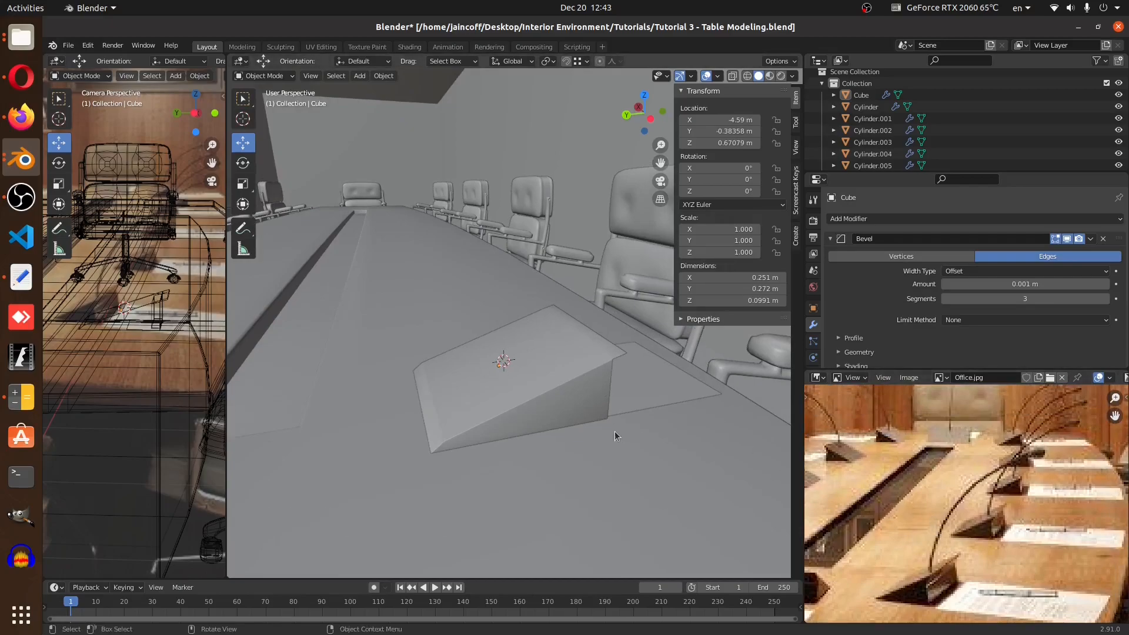
middle_click_drag(580, 429, 549, 414)
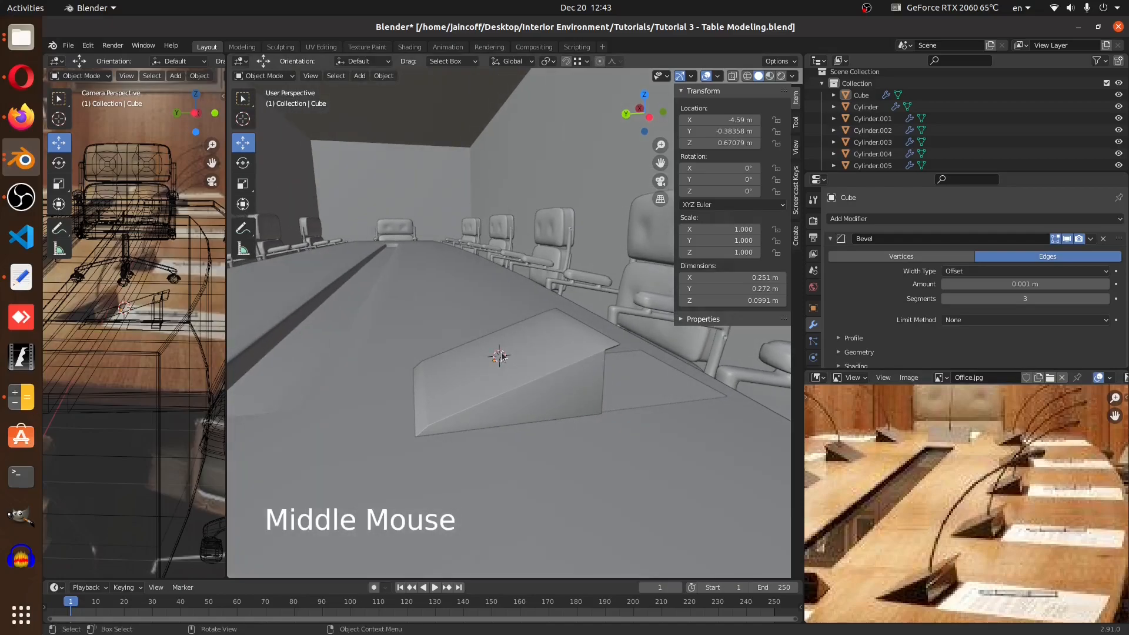
key("shift+a")
mouse_move(491, 334)
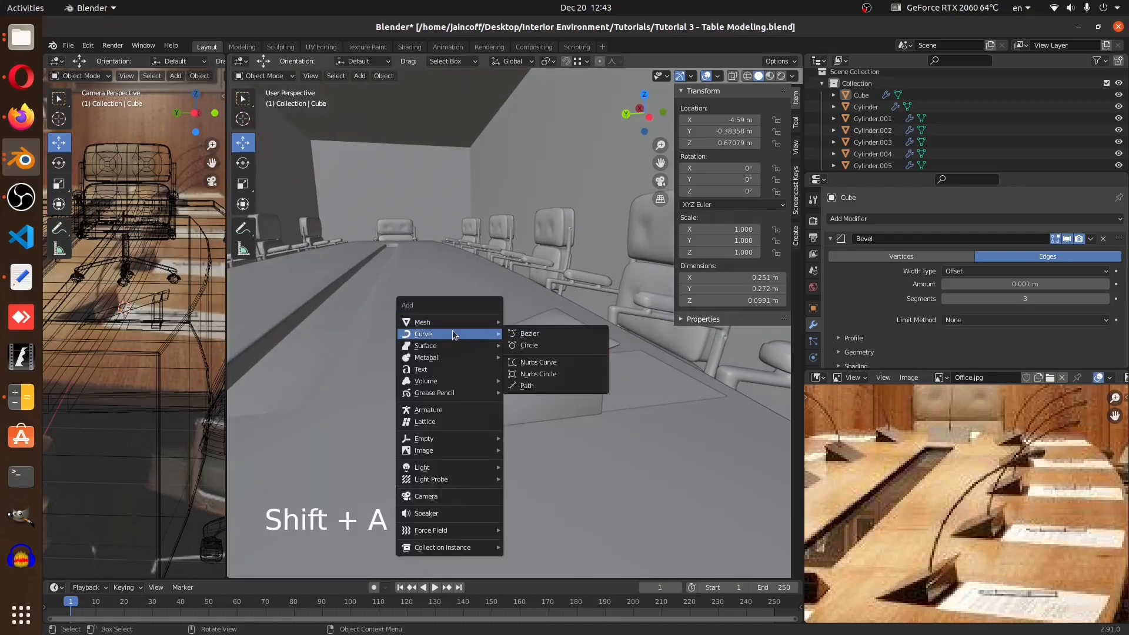
left_click(548, 382)
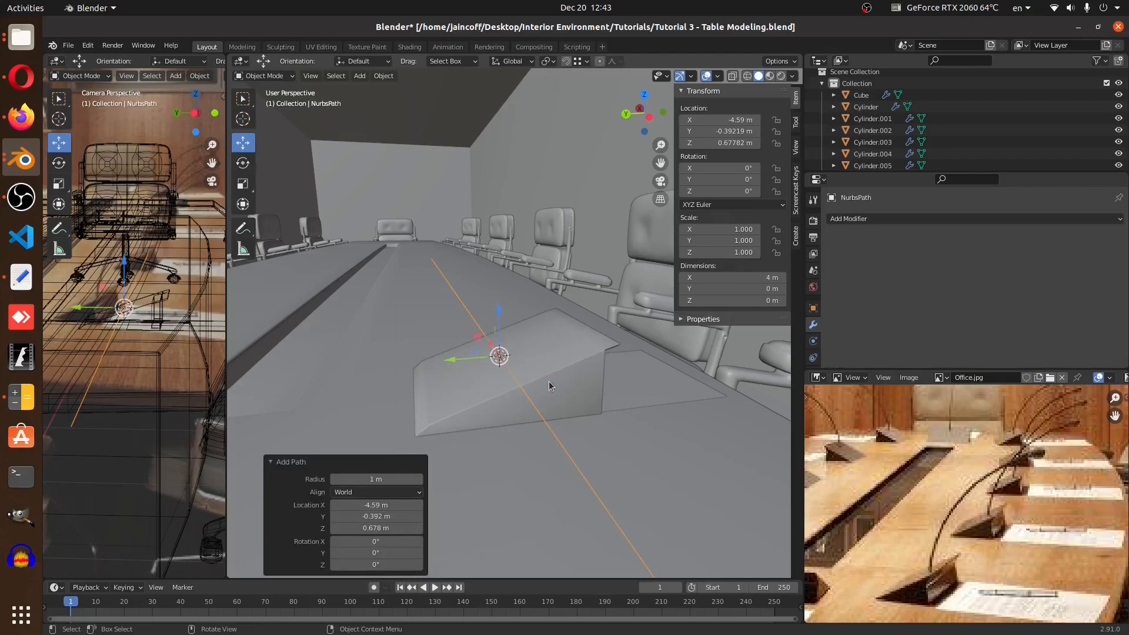
Rotate the path 90 degrees about the Y axis
key("n")
middle_click_drag(568, 322, 558, 363)
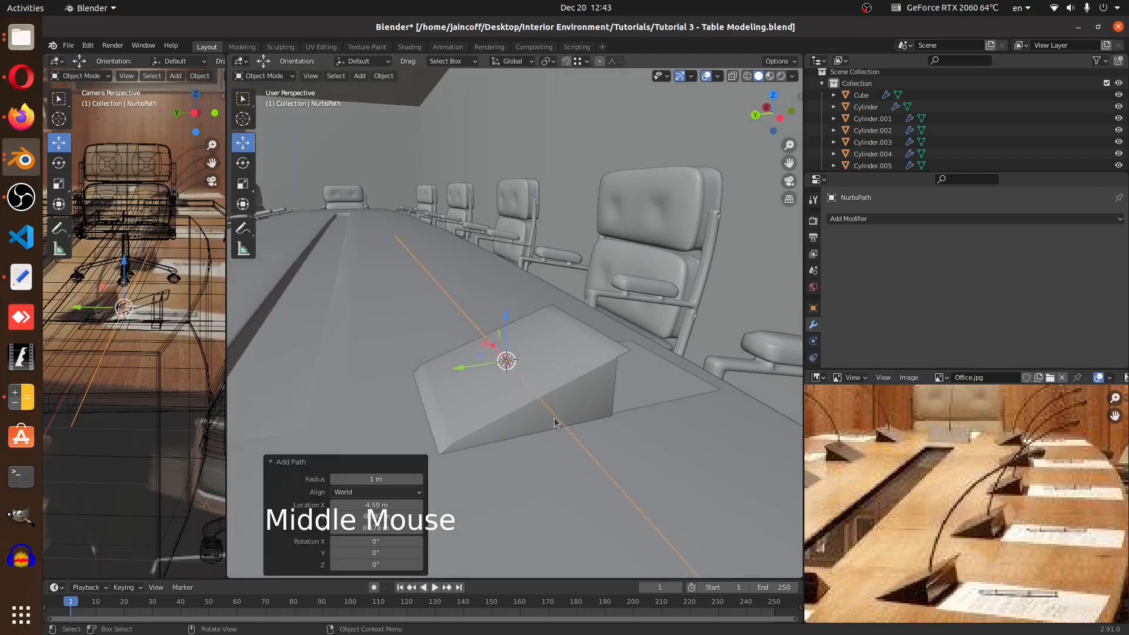
type("r")
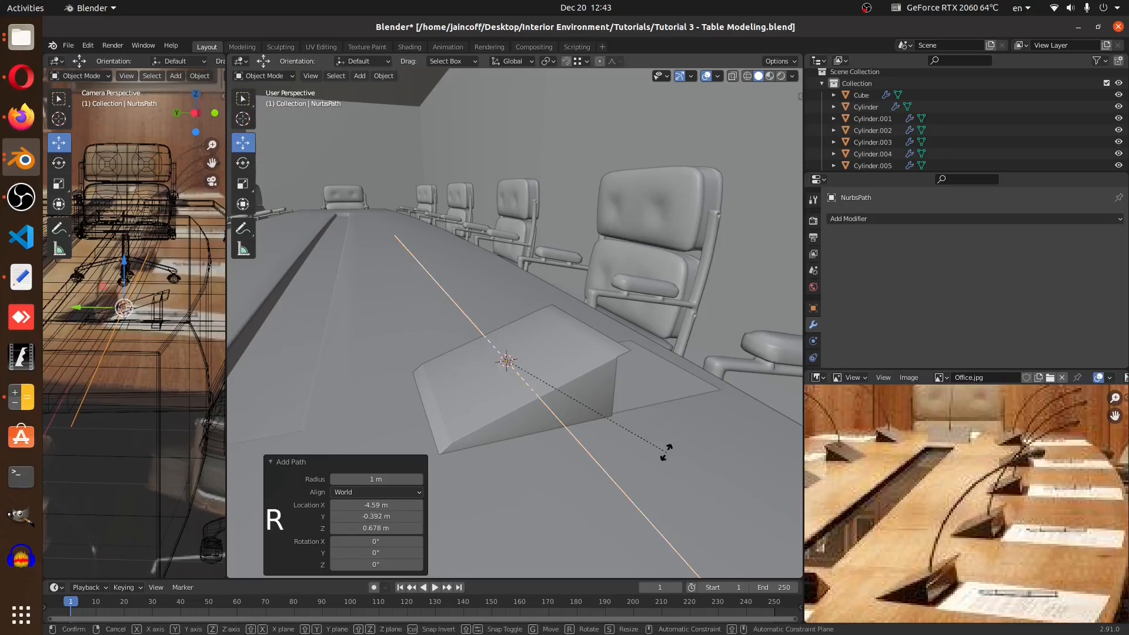
type("y90")
key("Return")
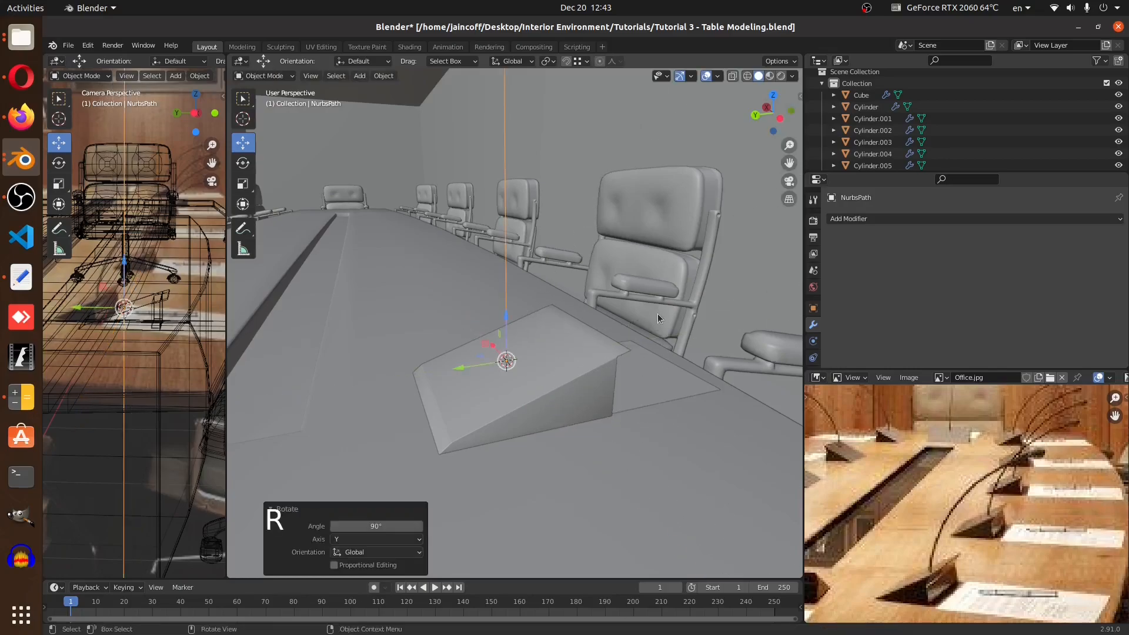
Scale the path down uniformly to 0.366
key("s")
left_click(582, 401)
key("s")
left_click(579, 410)
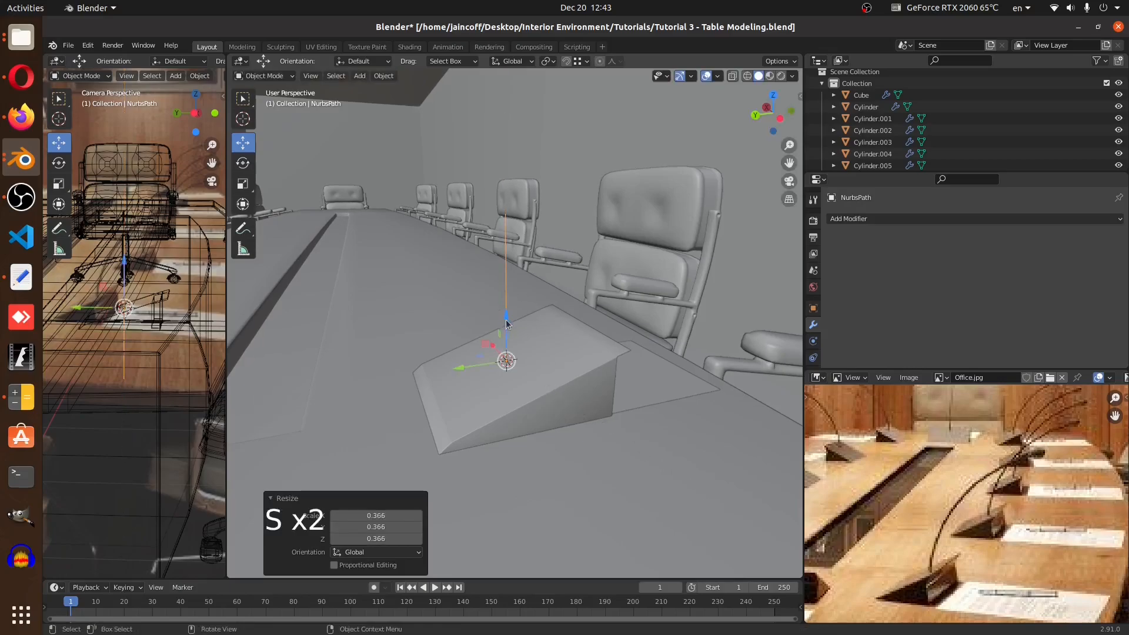
Switch to a right orthographic wireframe view and enter the path's edit mode
left_click_drag(505, 320, 514, 264)
left_click_drag(529, 175, 529, 175)
middle_click_drag(531, 317, 541, 378)
scroll(541, 378, "down", 3)
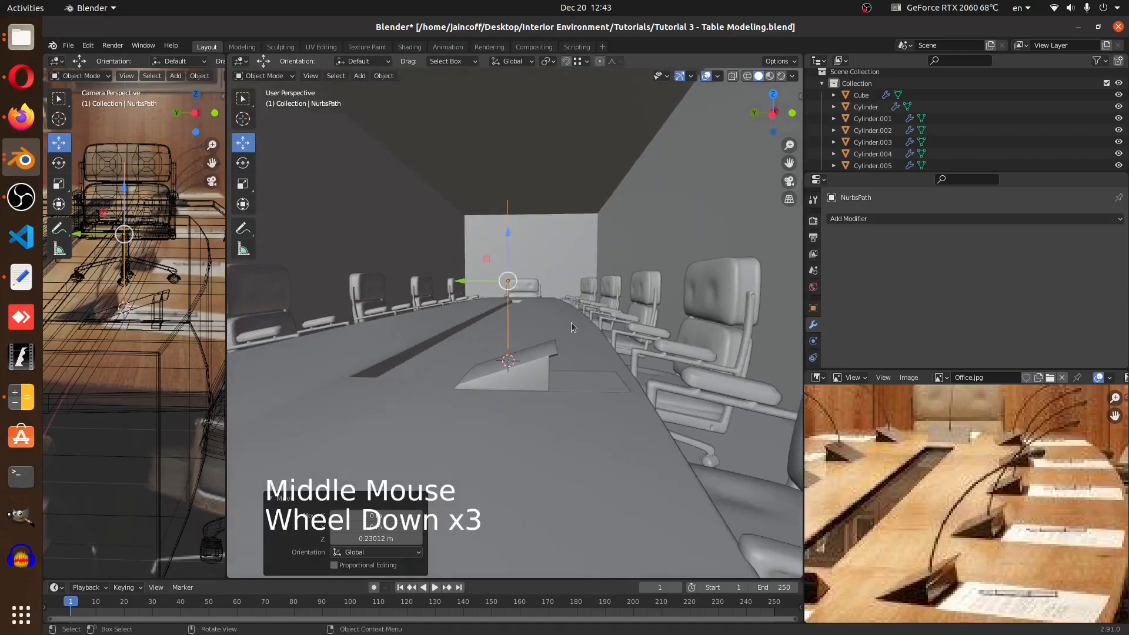
key("KP_3")
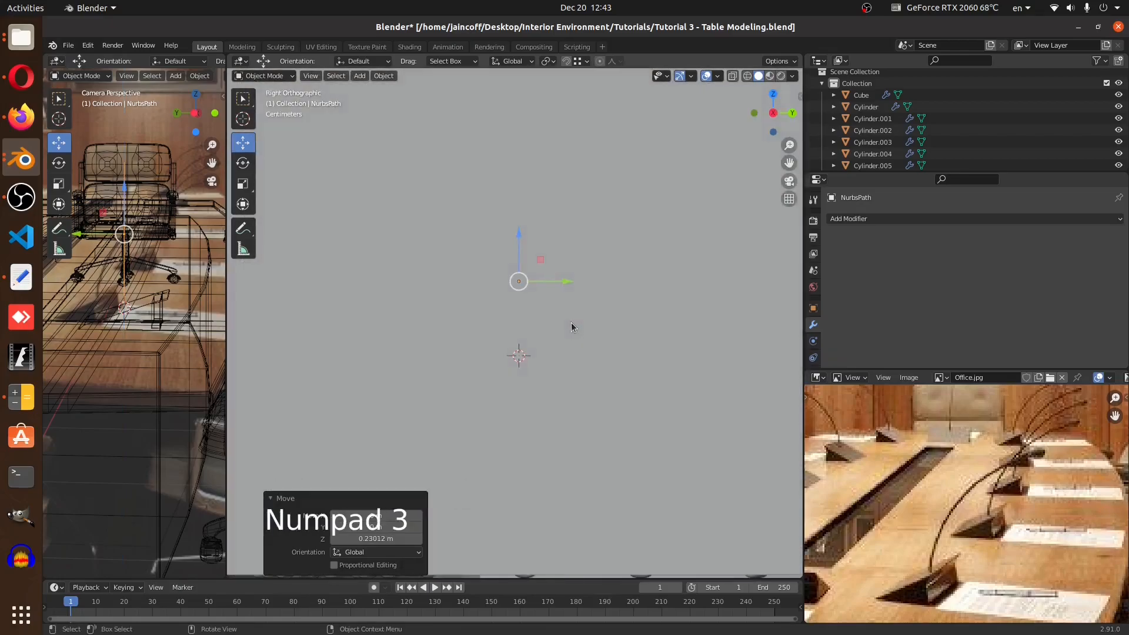
key("z")
left_click(513, 325)
mouse_move(520, 348)
middle_mouse_down("shift")
mouse_move(525, 395)
mouse_move(563, 386)
mouse_move(624, 257)
middle_mouse_up("shift")
scroll(524, 399, "up", 5)
key("Tab")
scroll(559, 393, "down", 2)
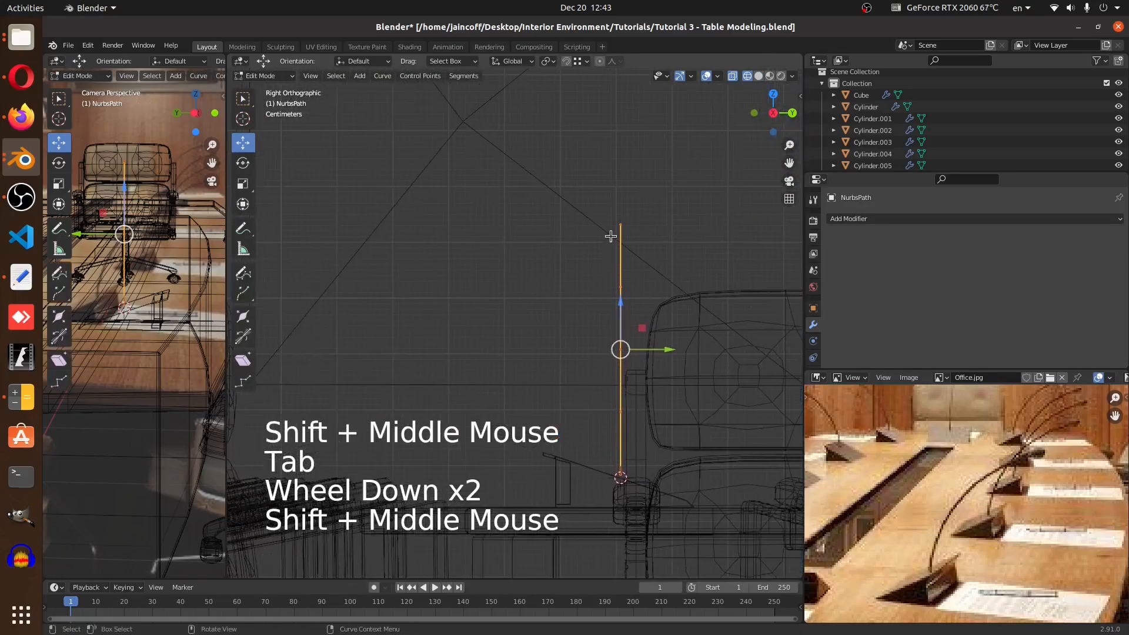
Try bending the path by moving its top control points, then undo the moves
left_click(620, 225)
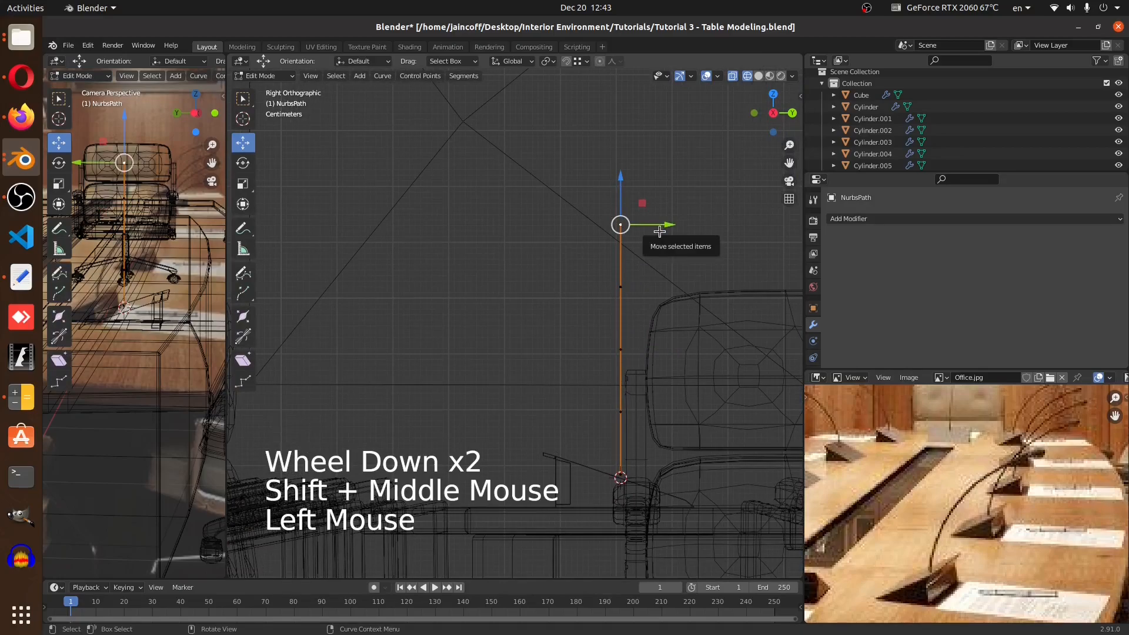
left_click_drag(661, 230, 582, 240)
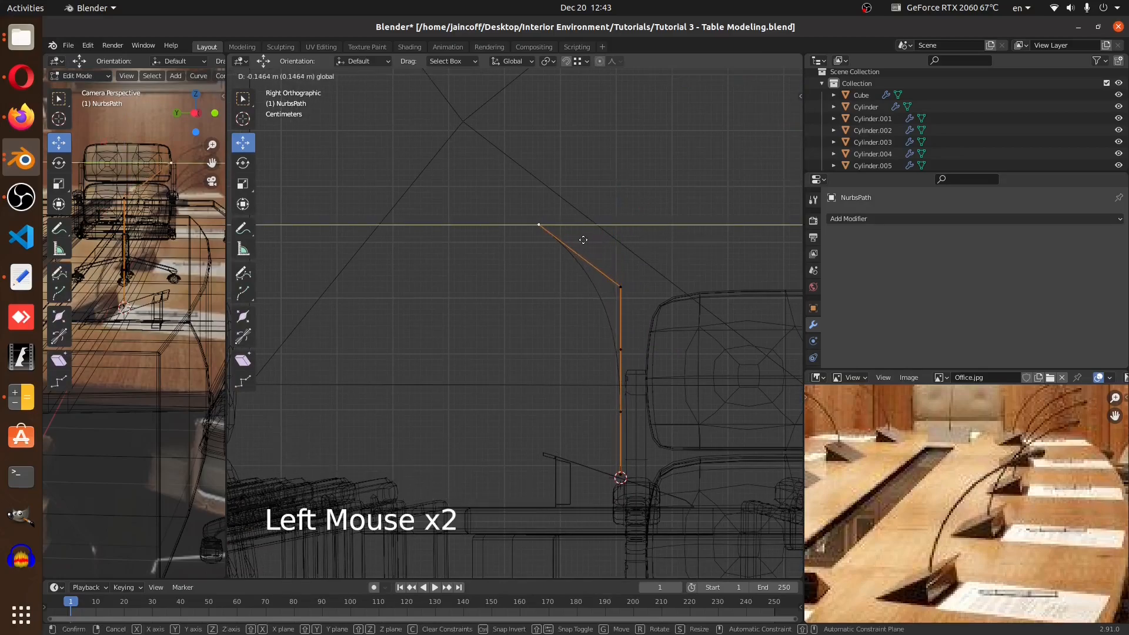
right_click(583, 239)
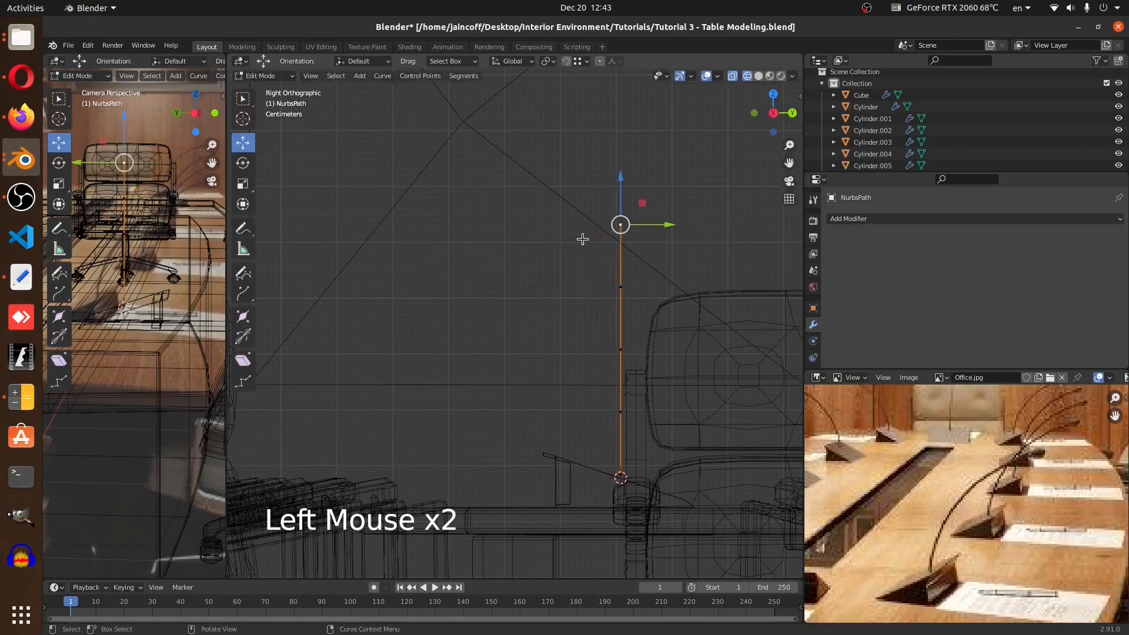
middle_click_drag(636, 236, 598, 230, "shift")
left_click_drag(634, 215, 535, 216)
left_click(599, 270)
left_click_drag(636, 281, 602, 281)
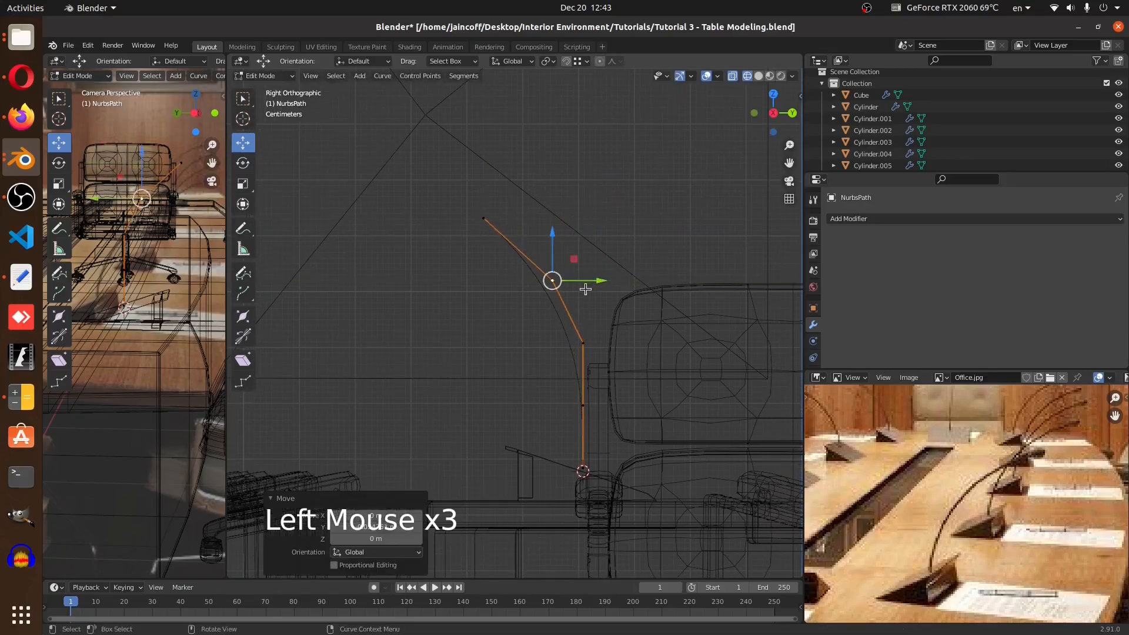
key("ctrl+z")
key("ctrl+z")
key("ctrl+z")
key("ctrl+z")
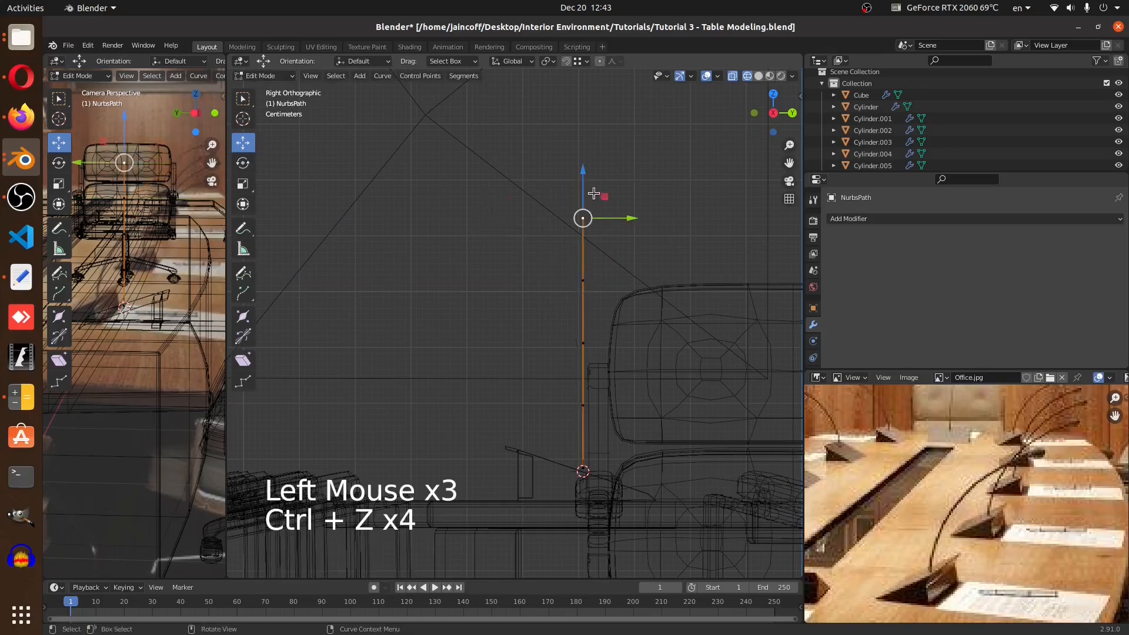
Try bending the path by moving its top point with Smooth proportional editing, then undo it
left_click(599, 62)
left_click(619, 64)
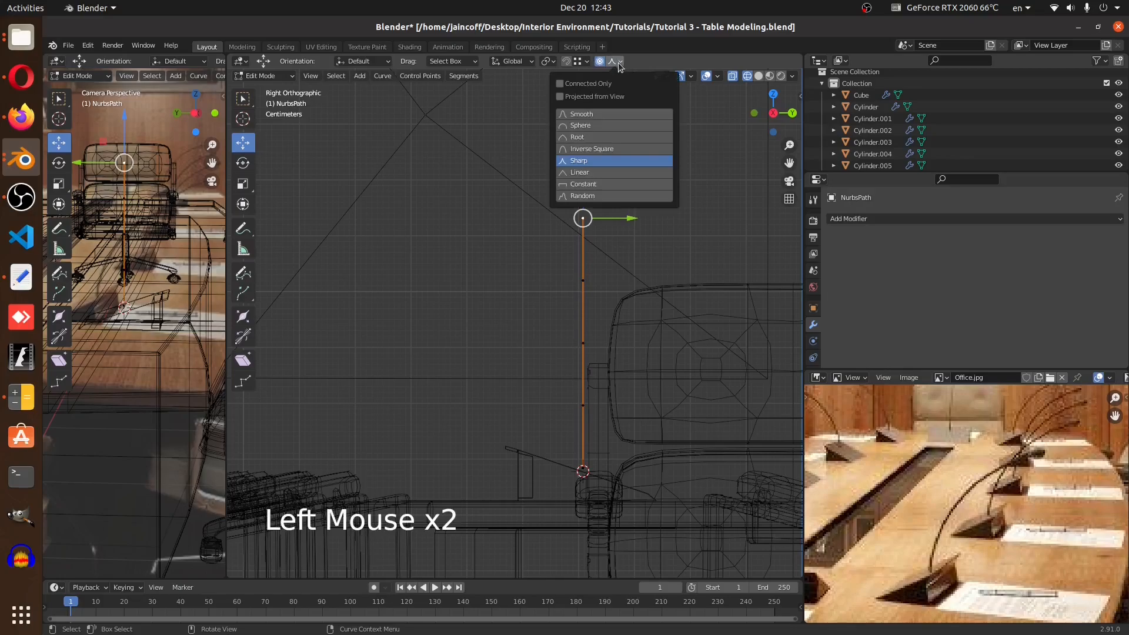
left_click(585, 114)
left_click_drag(623, 220, 456, 253)
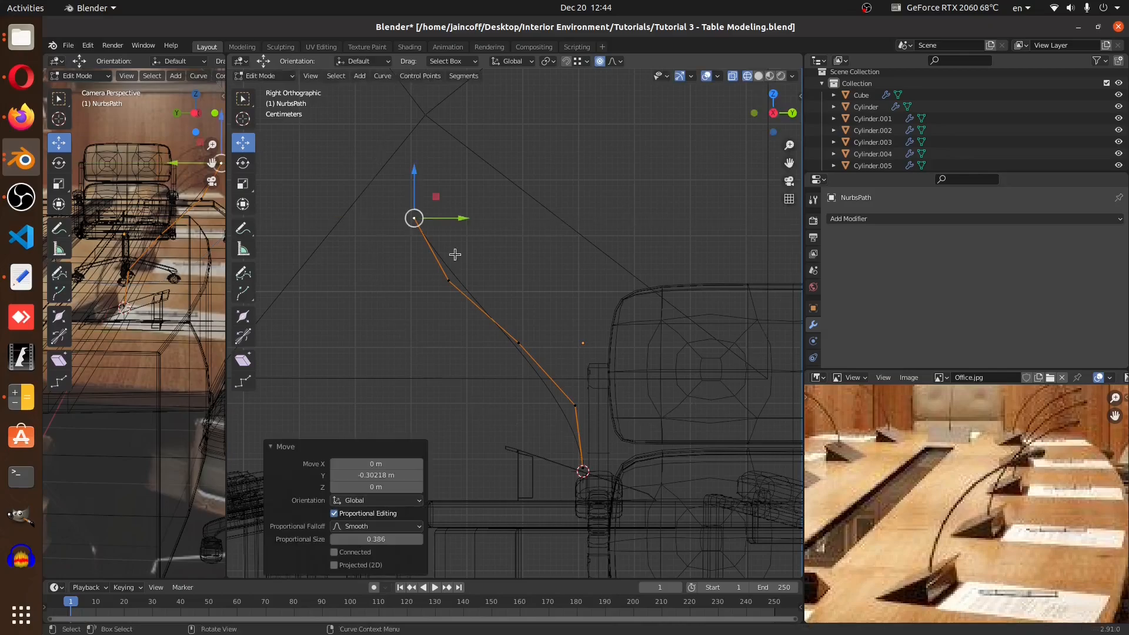
key("Tab")
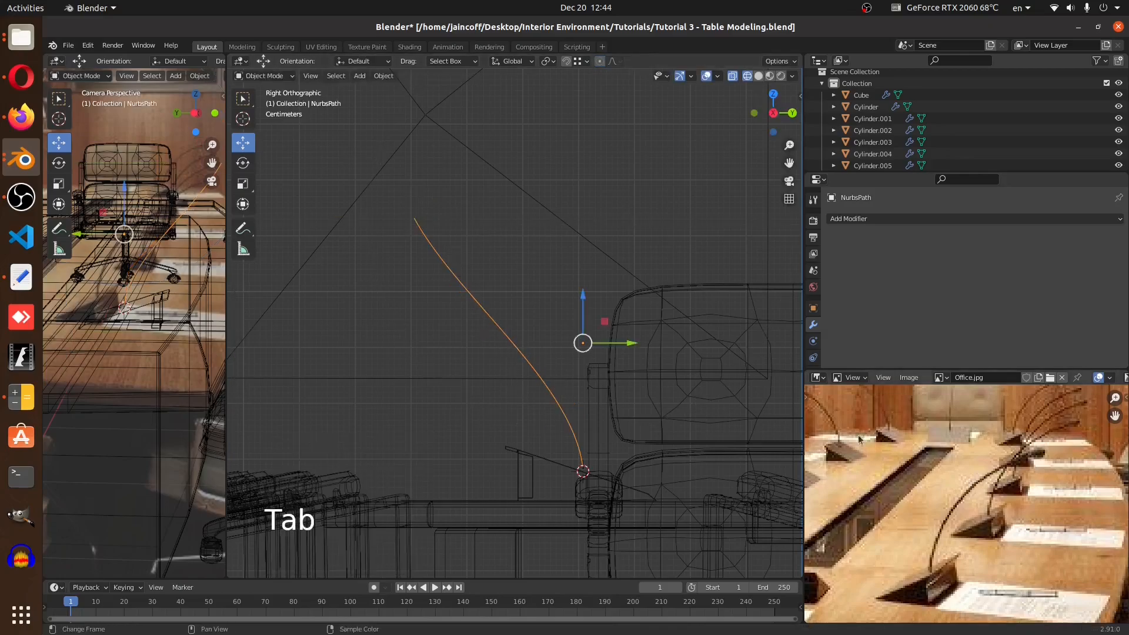
key("Tab")
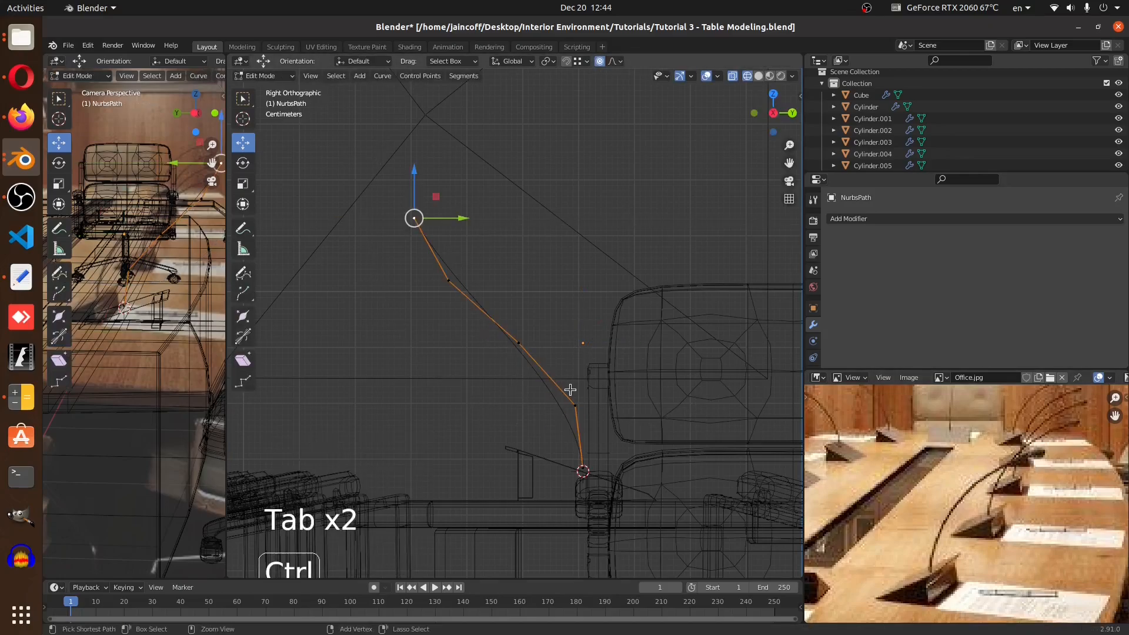
key("ctrl+z")
key("ctrl+z")
key("ctrl+z")
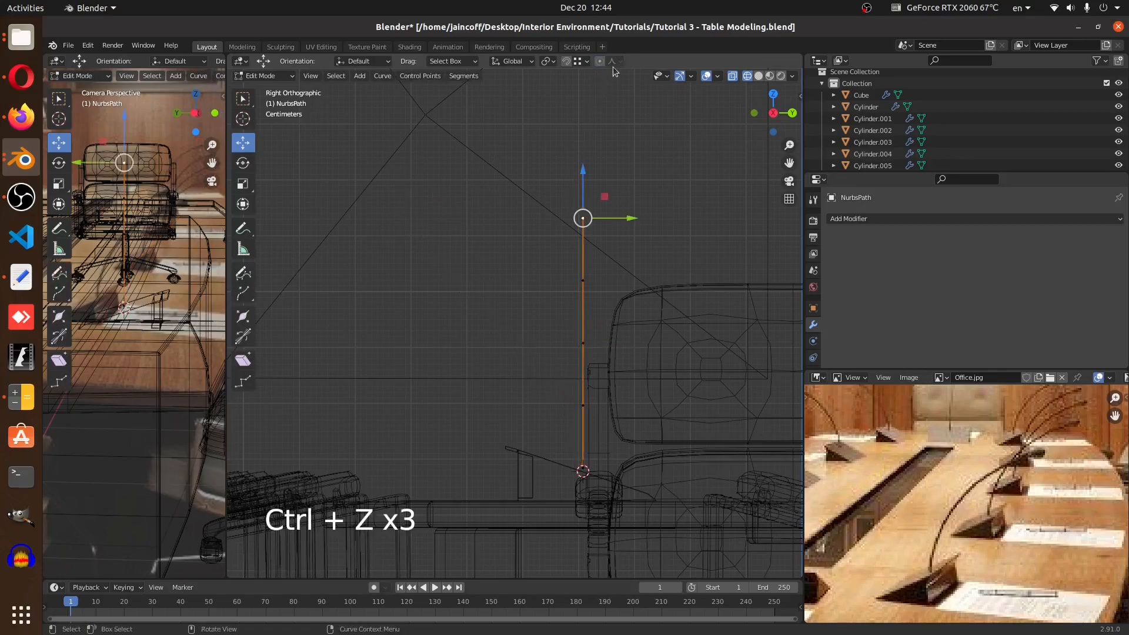
Enable proportional editing and re-enter the path's edit mode
left_click(615, 62)
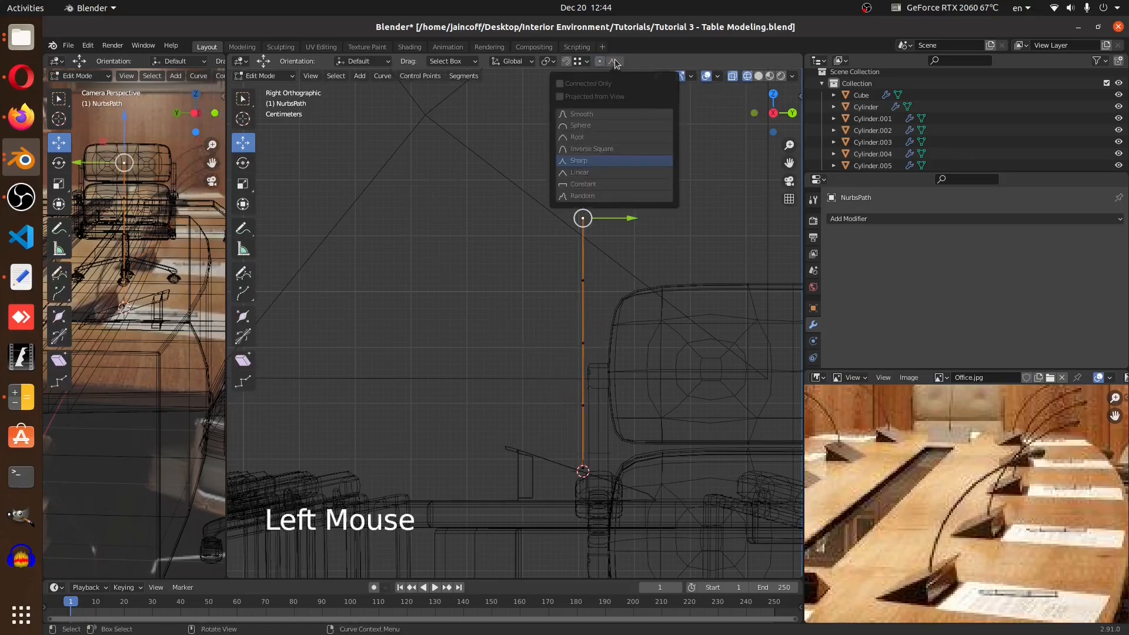
left_click(615, 62)
key("Tab")
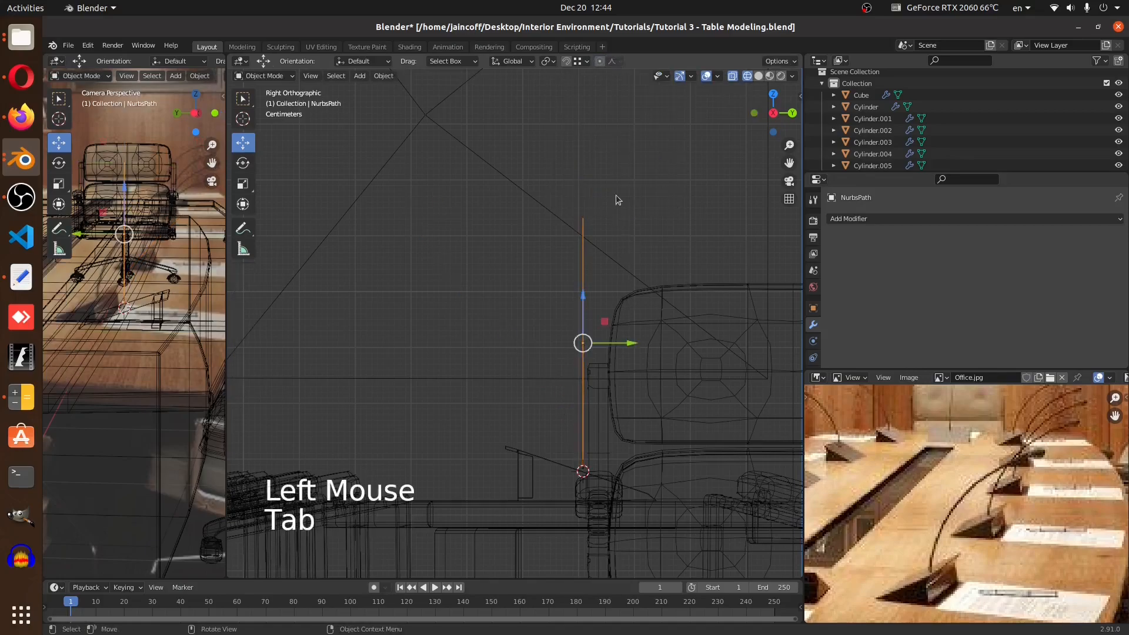
key("o")
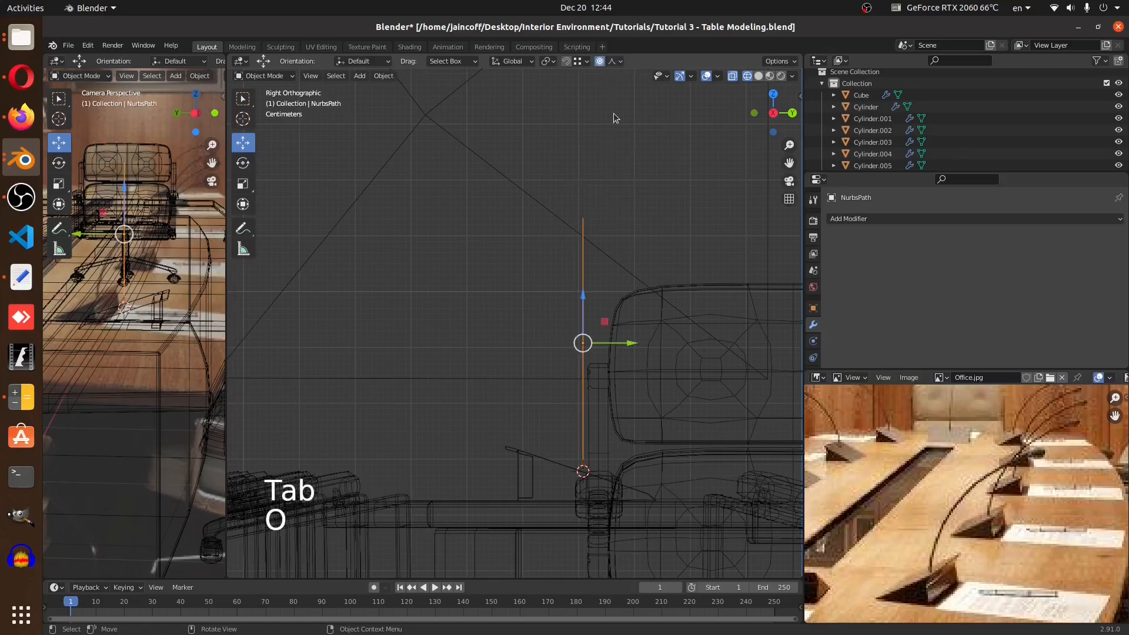
left_click(615, 61)
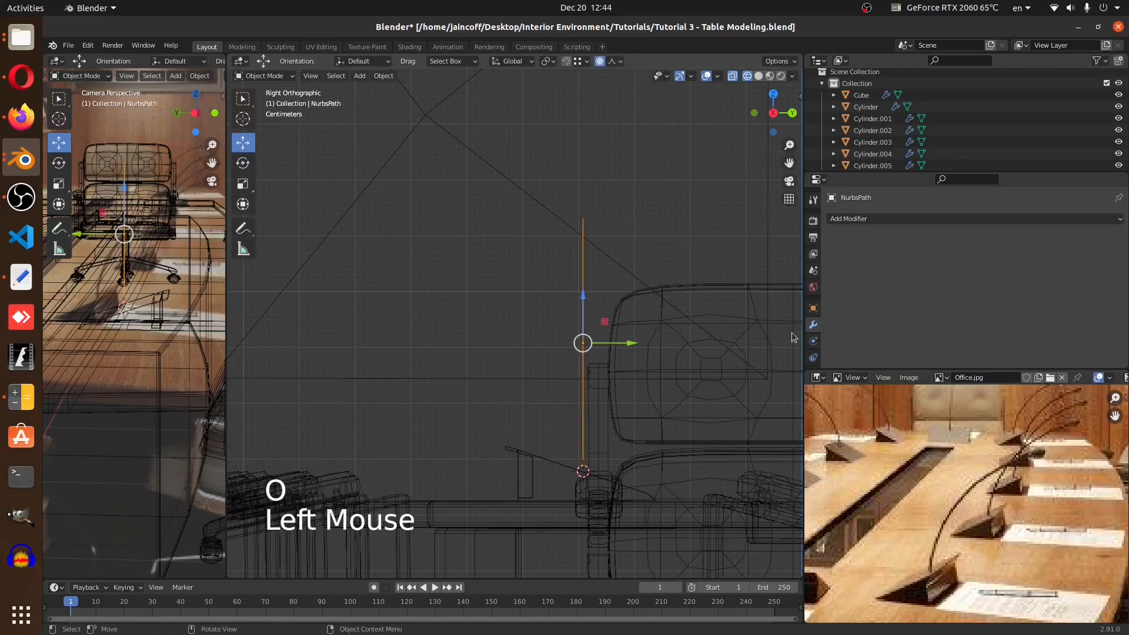
key("Tab")
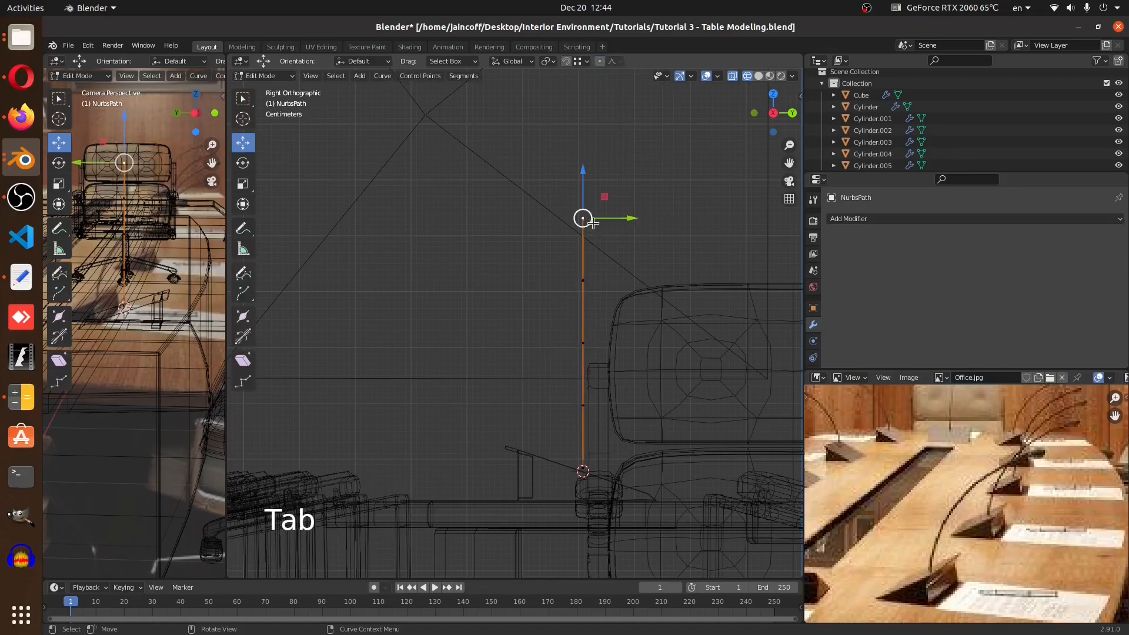
Bend the microphone path by moving its top point backwards with proportional editing, then leave edit mode
left_click_drag(629, 218, 478, 234)
right_click(477, 233)
left_click(600, 64)
left_click_drag(631, 218, 569, 224)
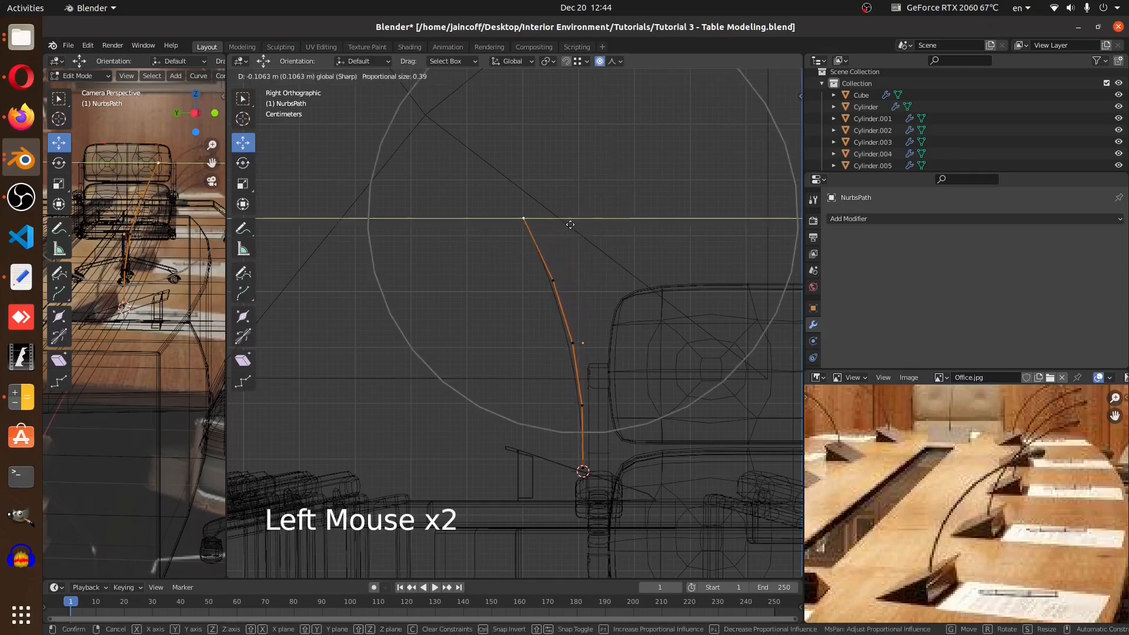
scroll(570, 224, "up", 10)
scroll(570, 225, "down", 10)
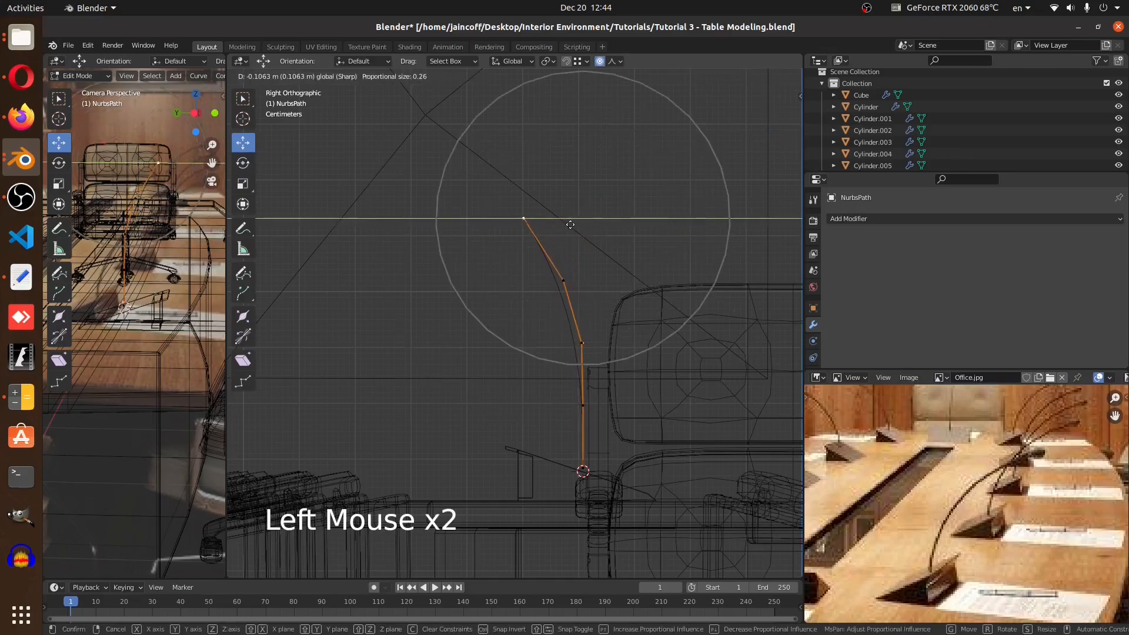
left_click_drag(569, 224, 506, 244)
scroll(556, 227, "down", 2)
scroll(536, 233, "up", 1)
left_click_drag(458, 185, 456, 224)
key("Tab")
Switch the viewport to solid shading and give the path a round bevel depth of 0.03 m
scroll(783, 450, "down", 1)
mouse_move(529, 352)
middle_mouse_down()
mouse_move(489, 325)
mouse_move(511, 341)
middle_mouse_up()
key("z")
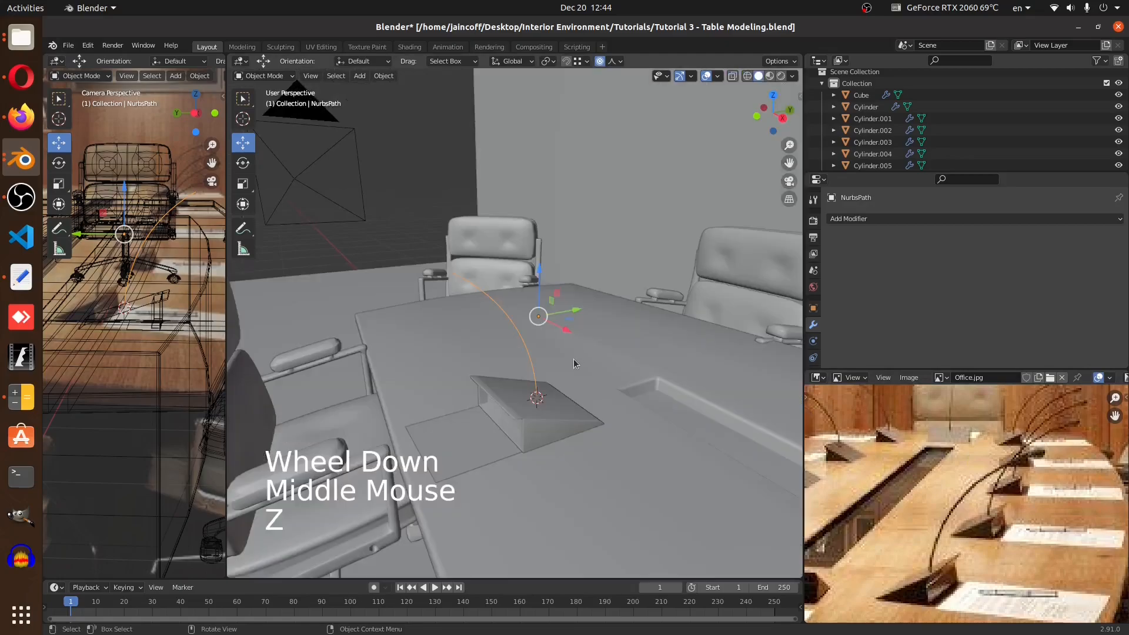
middle_click_drag(573, 362, 492, 349)
middle_click_drag(574, 386, 531, 273, "ctrl")
scroll(813, 307, "down", 3)
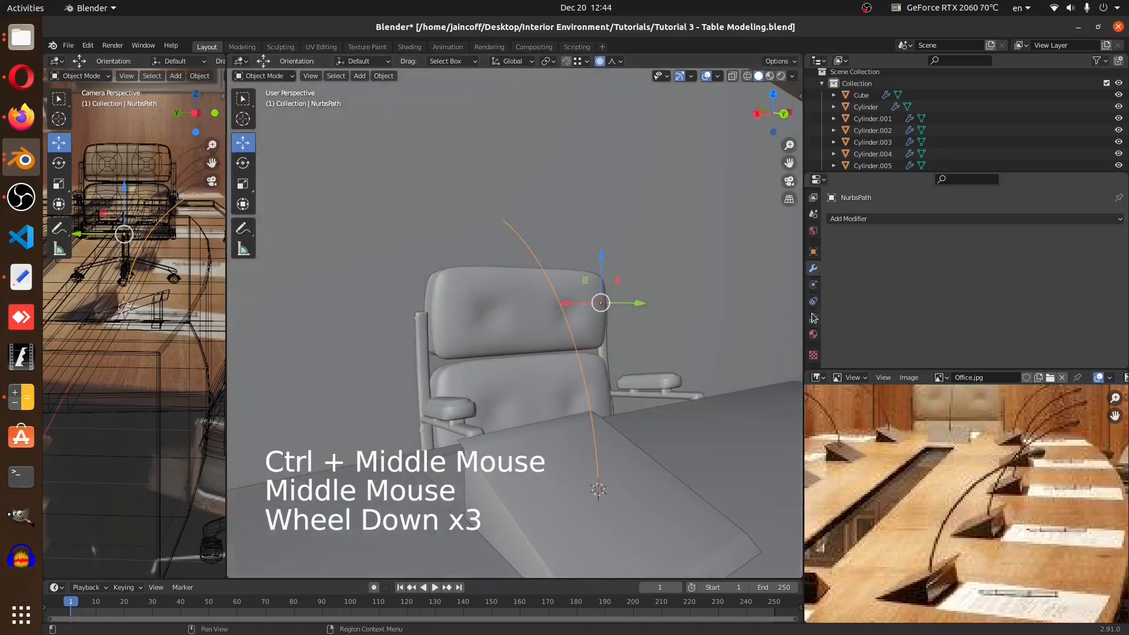
left_click(813, 318)
scroll(881, 319, "down", 4)
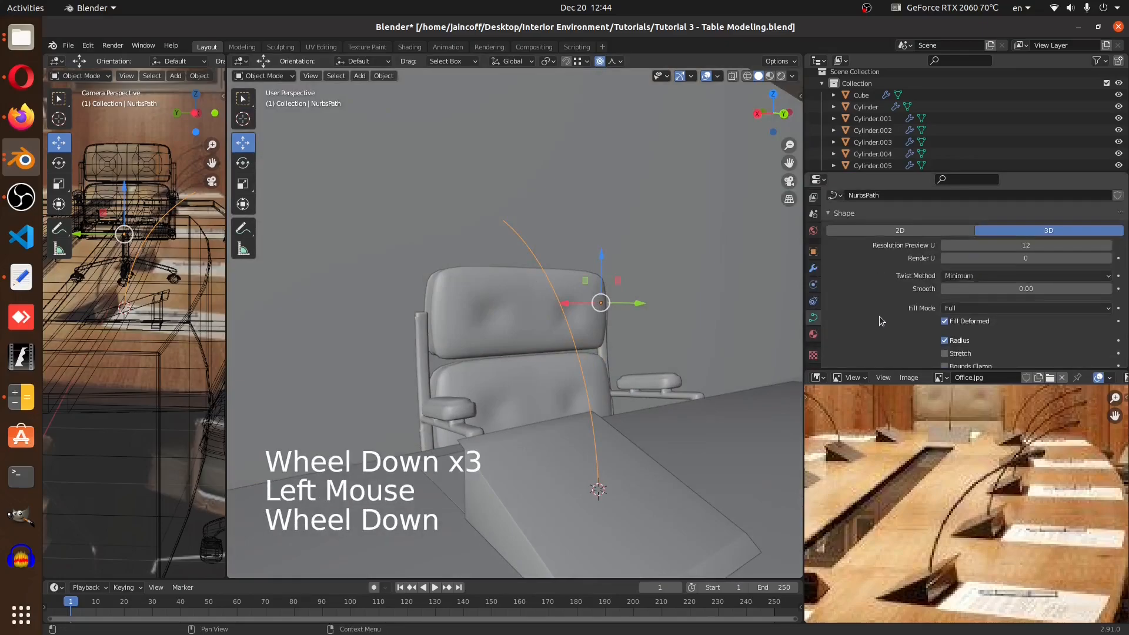
scroll(882, 319, "down", 4)
scroll(880, 320, "down", 5)
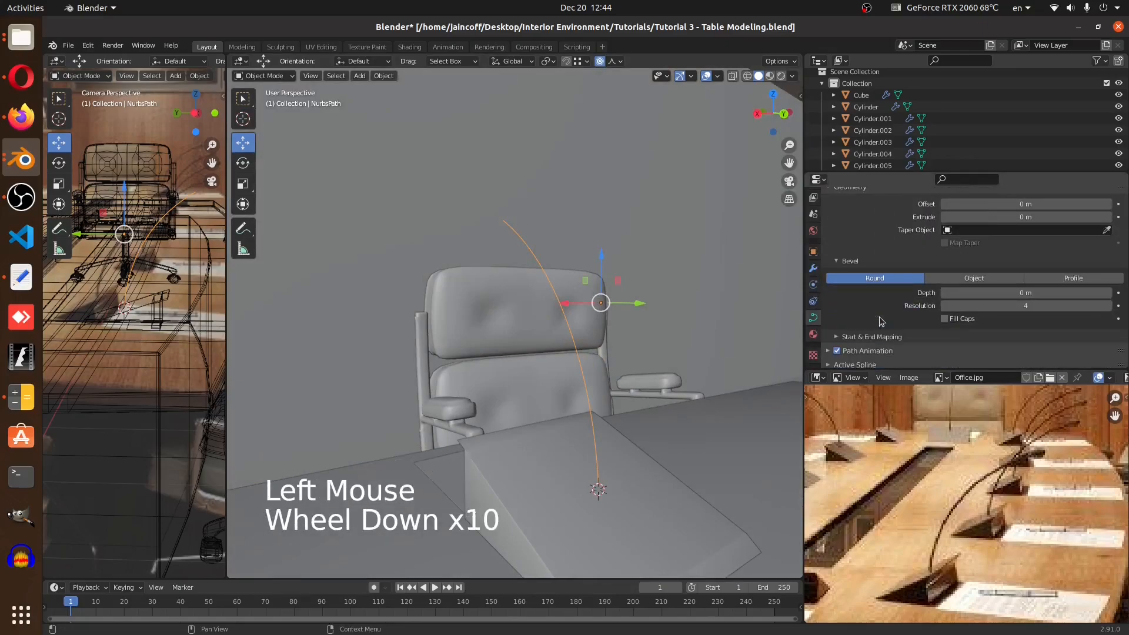
scroll(880, 320, "up", 5)
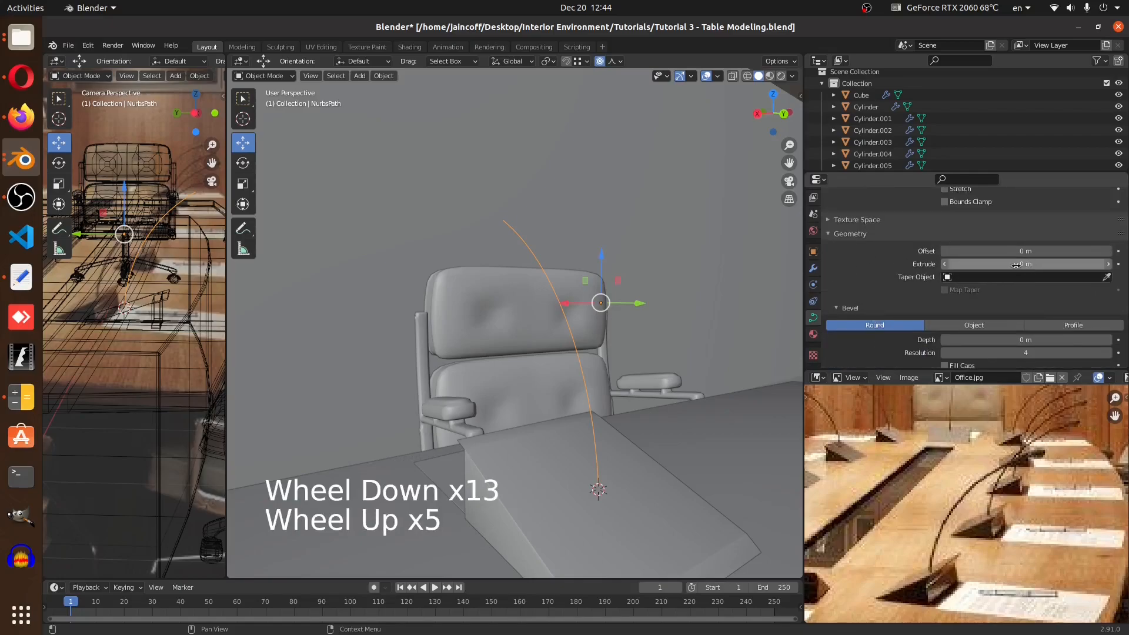
left_click_drag(992, 340, 1025, 340)
Set the path's bevel depth to 0.02 m
scroll(589, 406, "up", 1)
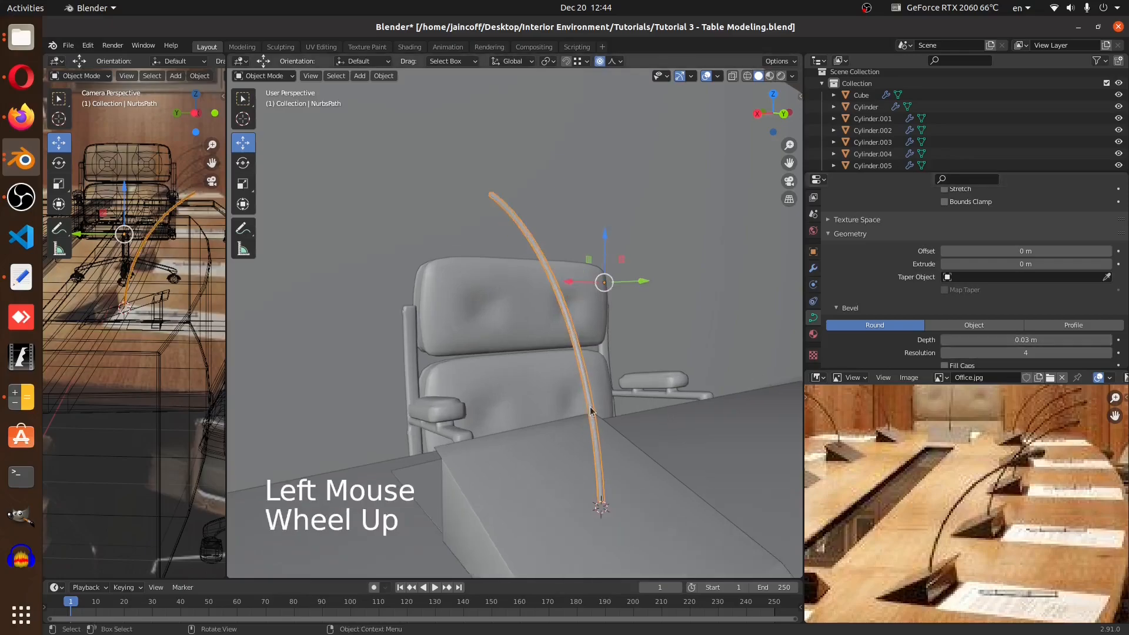
scroll(590, 408, "up", 3)
middle_click_drag(590, 408, 609, 376)
left_click(984, 337)
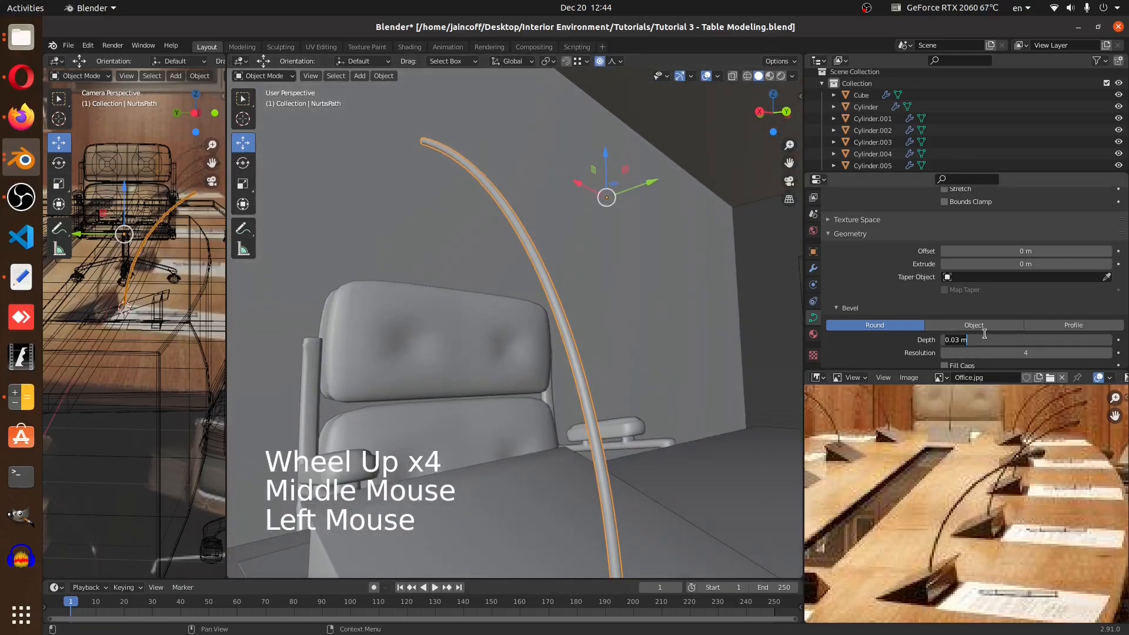
key("BackSpace")
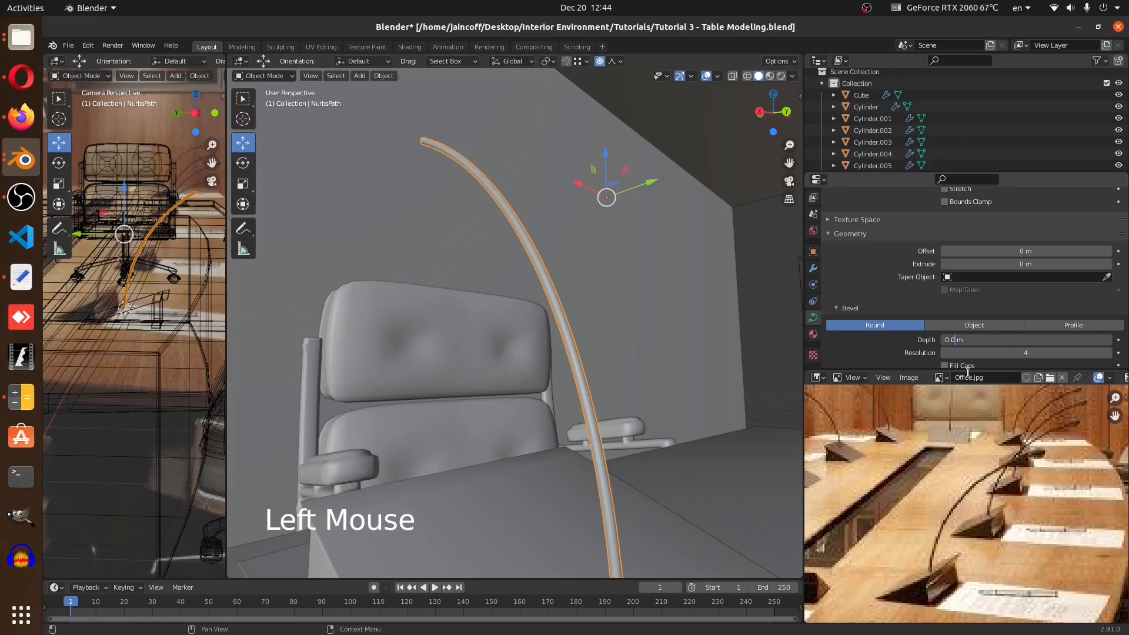
type("2")
left_click(968, 371)
Snap the 3D cursor to the path's top control point and return to object mode
key("a")
key("a")
key("a")
middle_click_drag(516, 337, 583, 403)
scroll(647, 390, "down", 4)
scroll(647, 390, "down", 3)
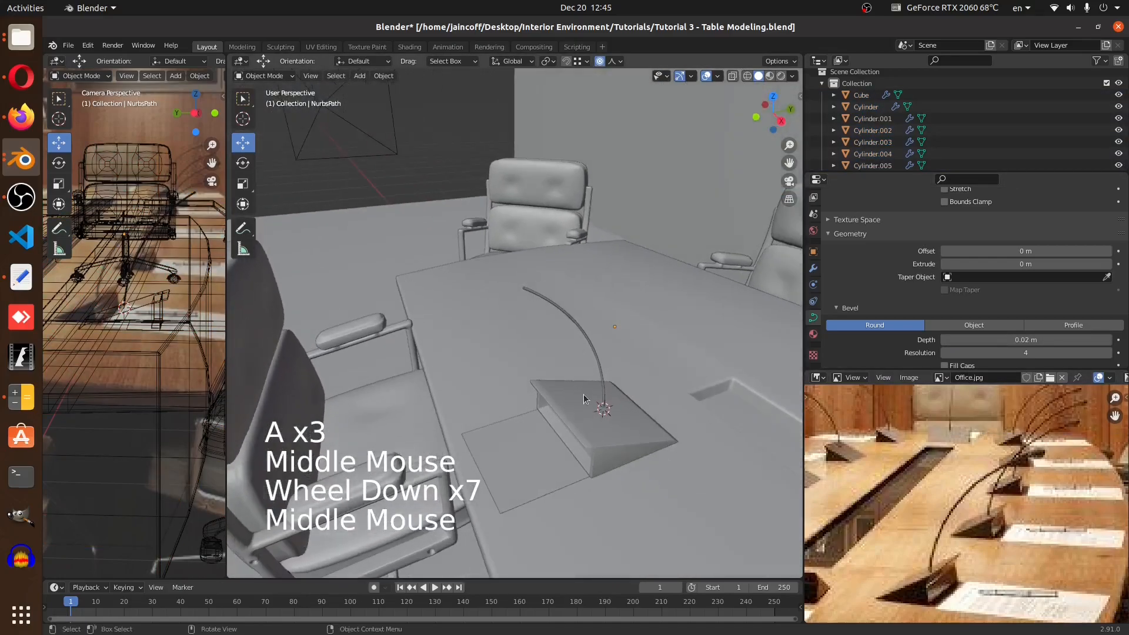
scroll(521, 282, "up", 2)
left_click(548, 299)
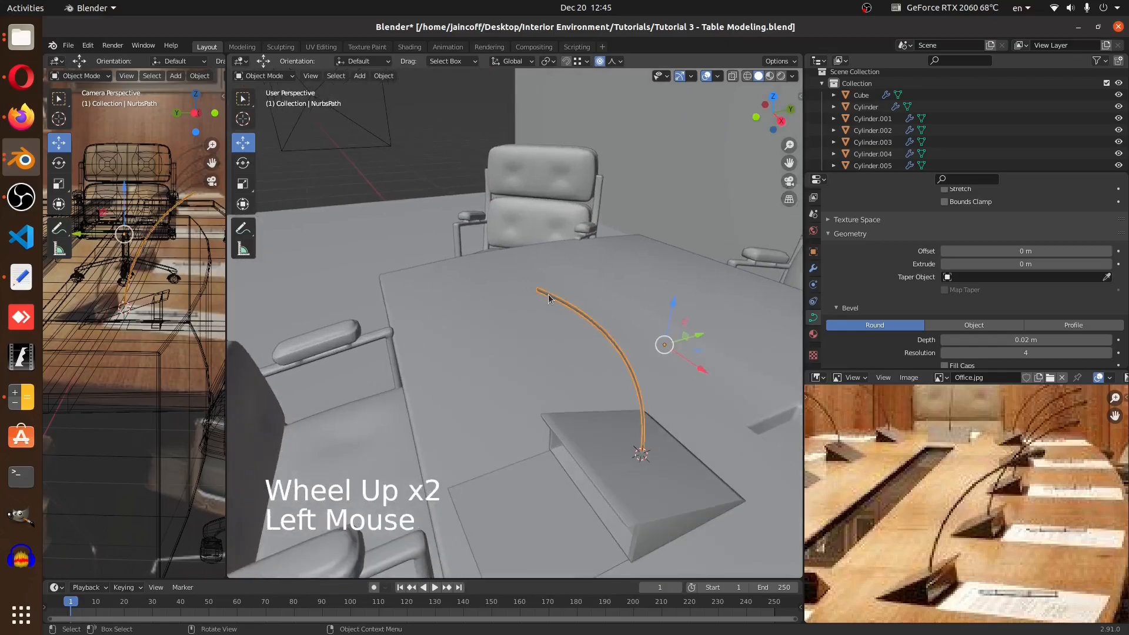
key("Tab")
scroll(1031, 458, "up", 5)
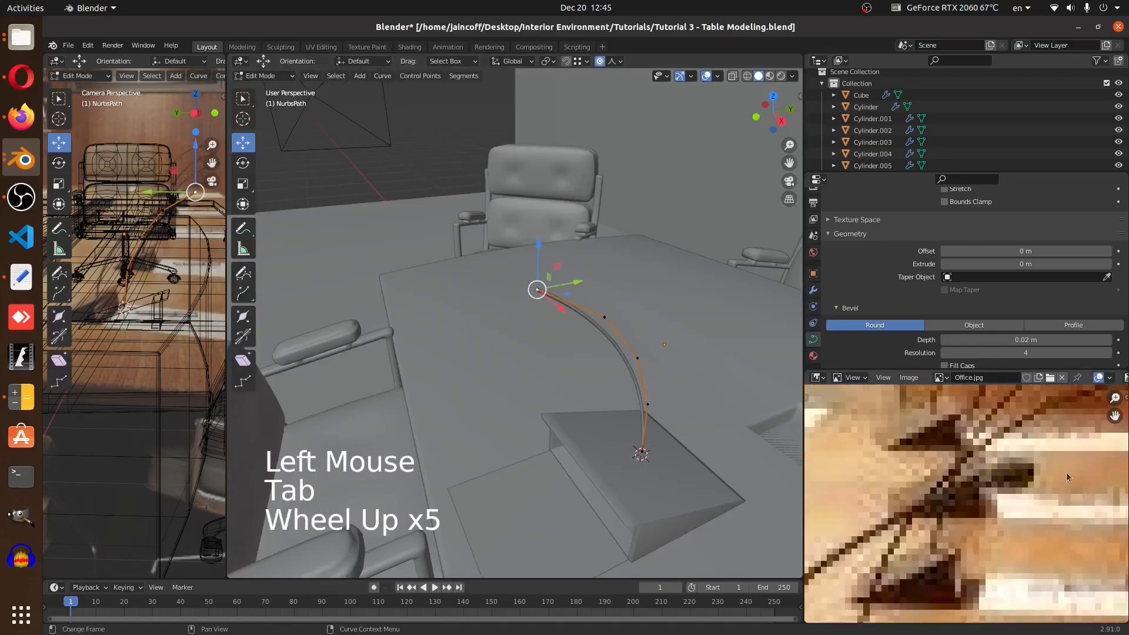
middle_click_drag(518, 282, 542, 295)
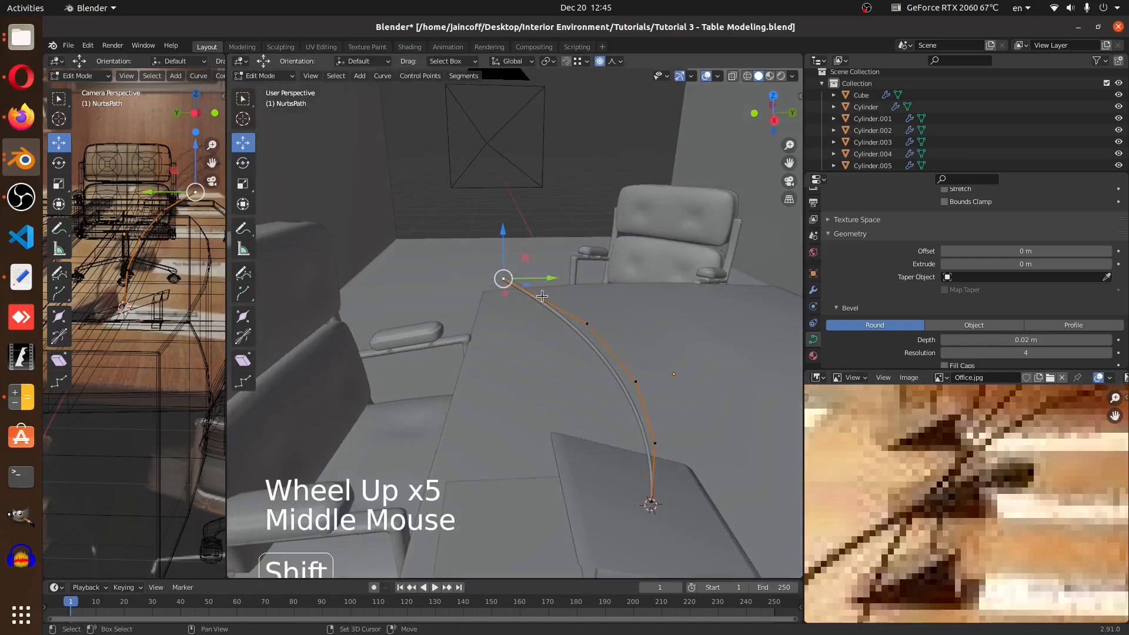
key("shift+s")
left_click(547, 362)
key("shift+a")
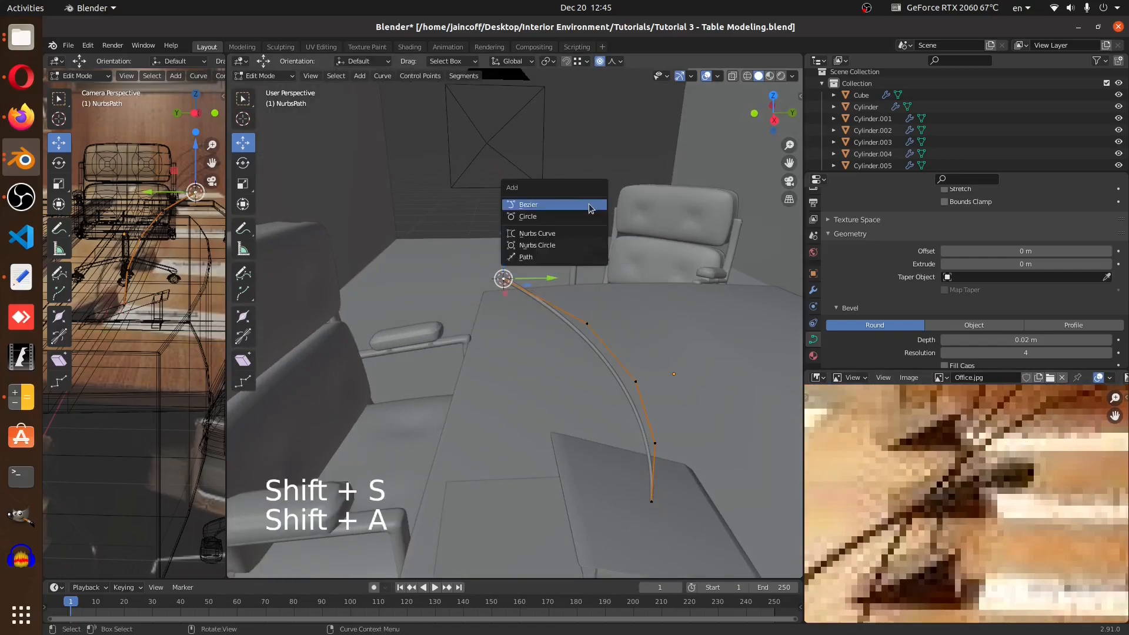
middle_click_drag(536, 305, 533, 274)
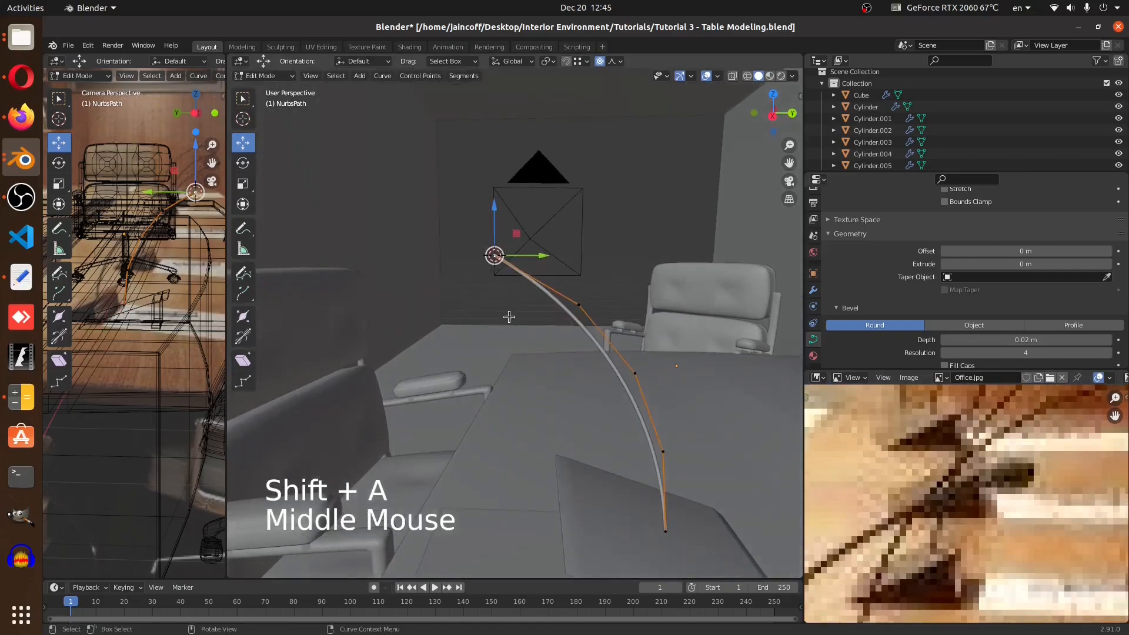
key("Tab")
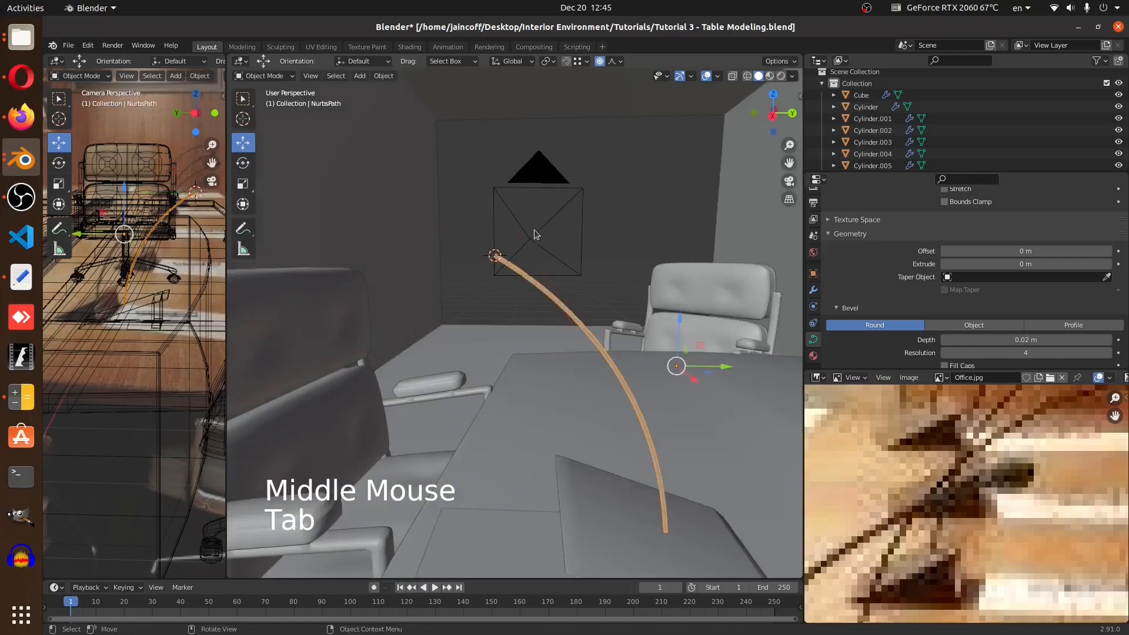
Add a cube at the cursor and scale it down to about 0.476
key("shift+a")
mouse_move(539, 223)
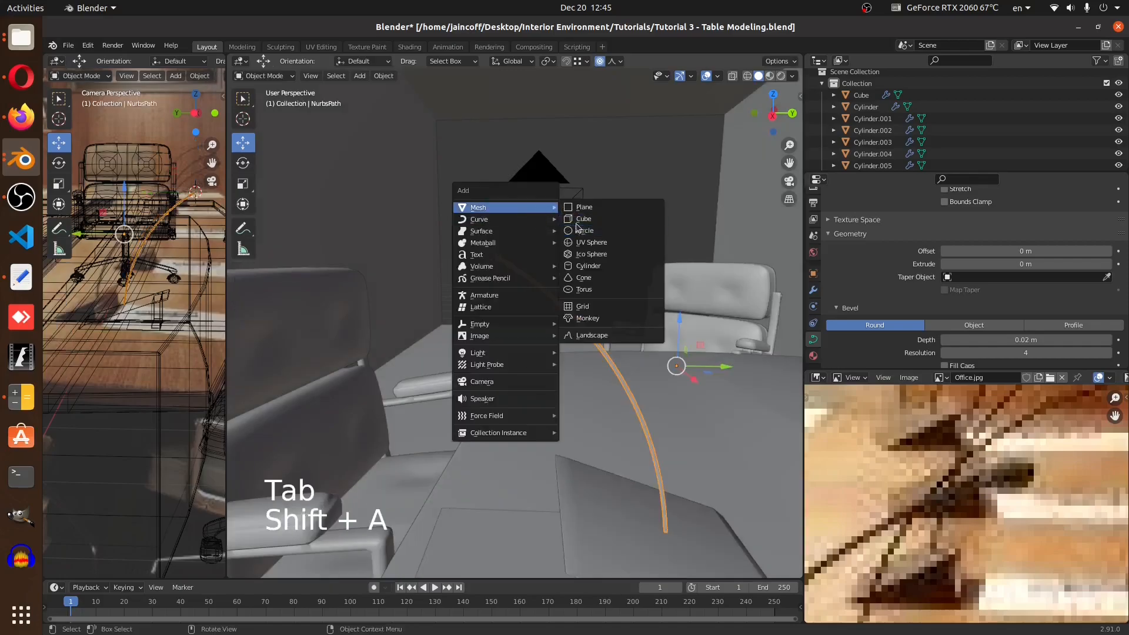
left_click(576, 220)
key("s")
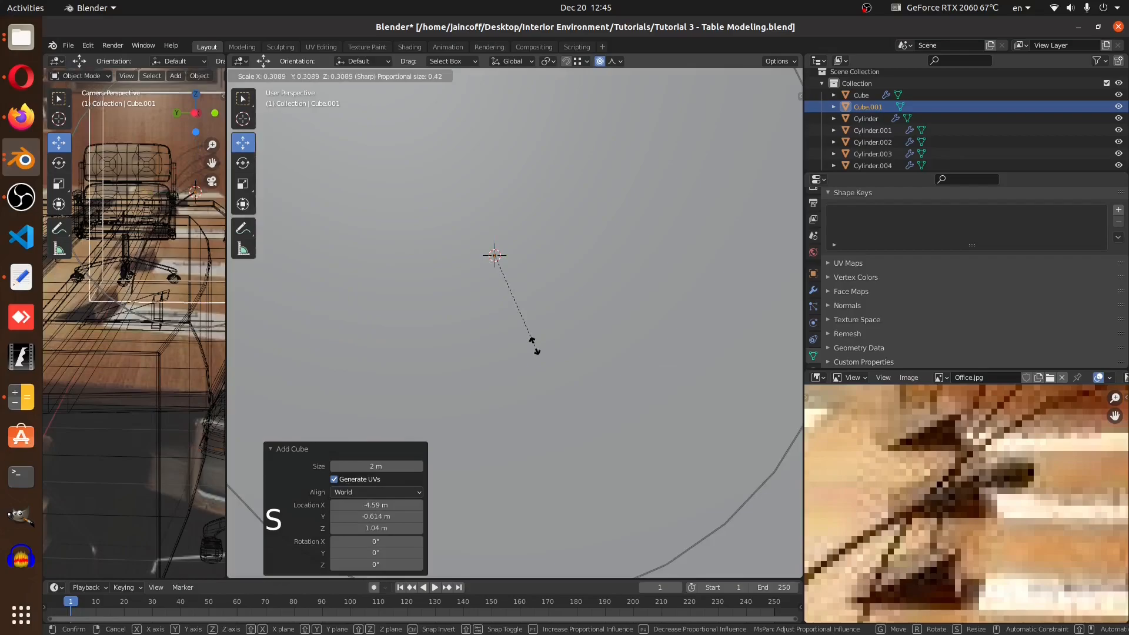
left_click(532, 346)
key("s")
left_click(558, 363)
key("s")
left_click(557, 347)
scroll(601, 229, "up", 5)
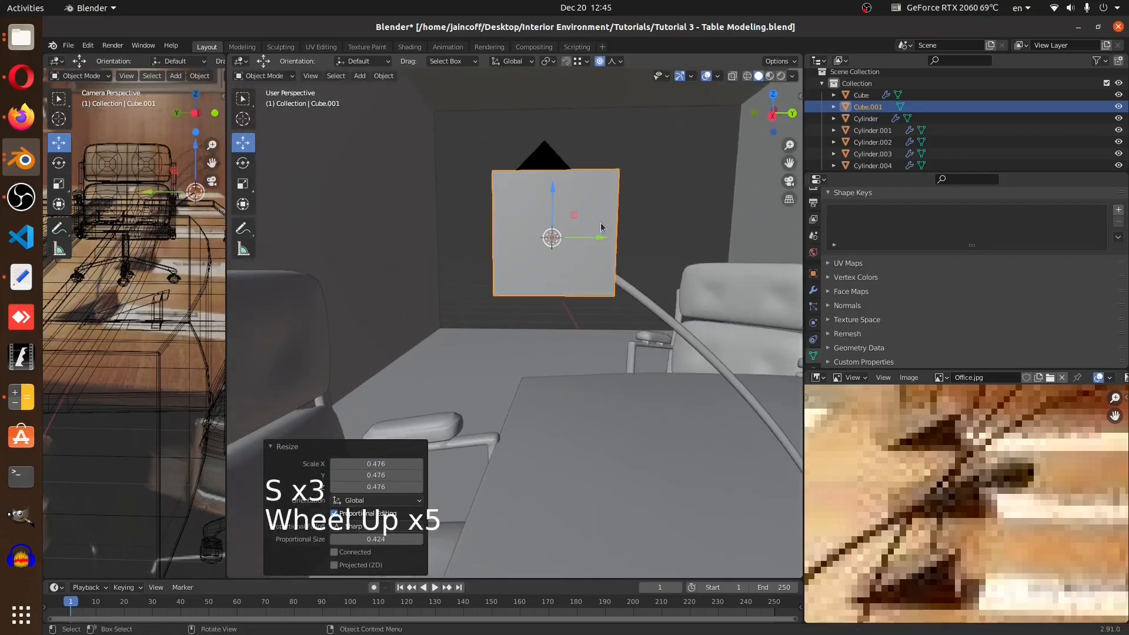
Turn off proportional editing and frame the new cube
left_click_drag(599, 238, 615, 303)
left_click(600, 62)
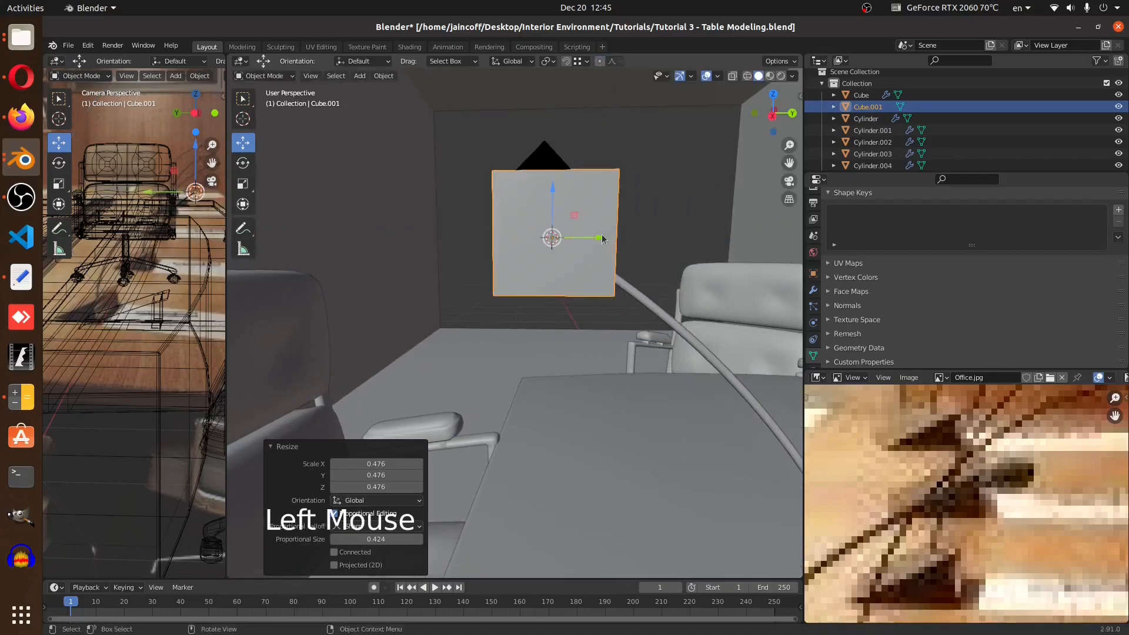
left_click_drag(602, 244, 629, 245)
middle_click_drag(629, 245, 605, 330)
key("KP_Decimal")
scroll(575, 270, "down", 5)
key("Tab")
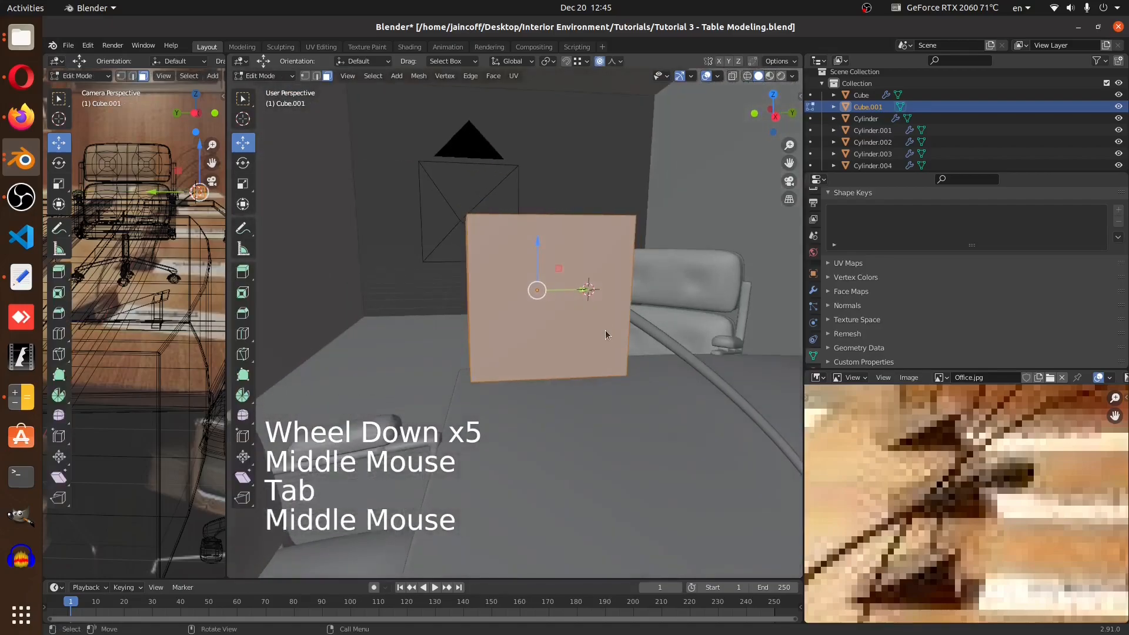
key("Tab")
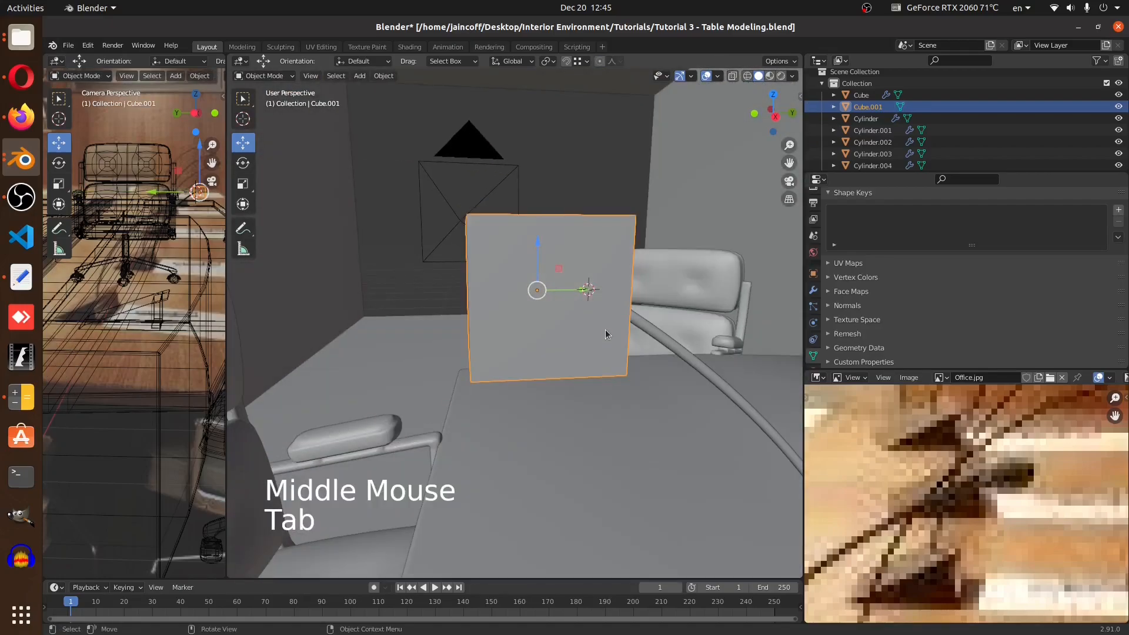
Add a level 2 Subdivision Surface modifier to the cube
key("ctrl+2")
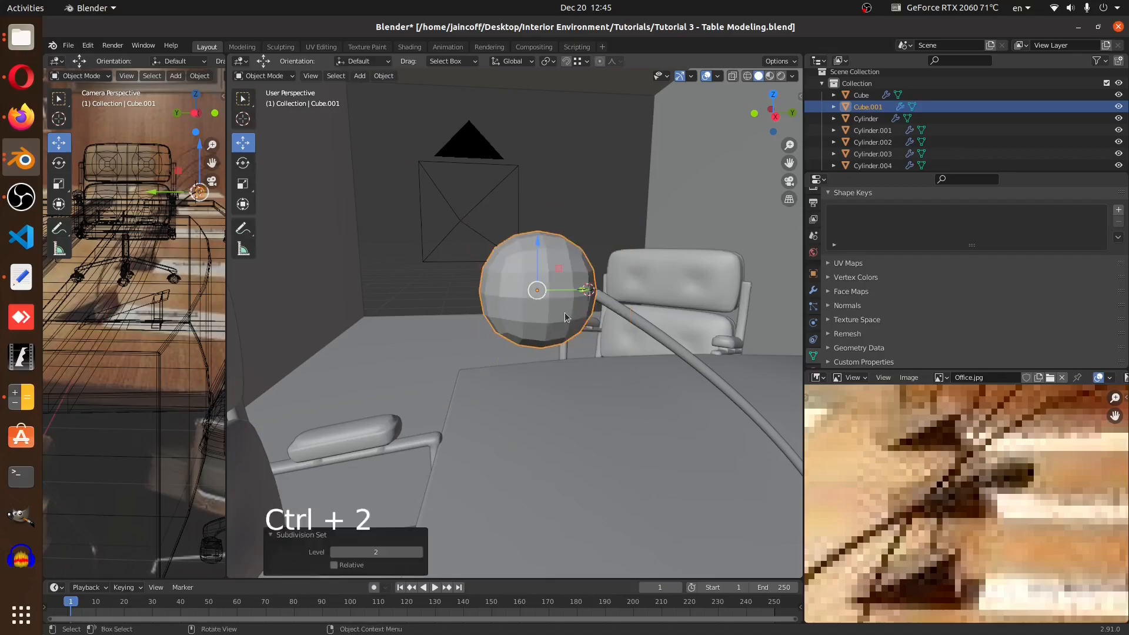
left_click(812, 290)
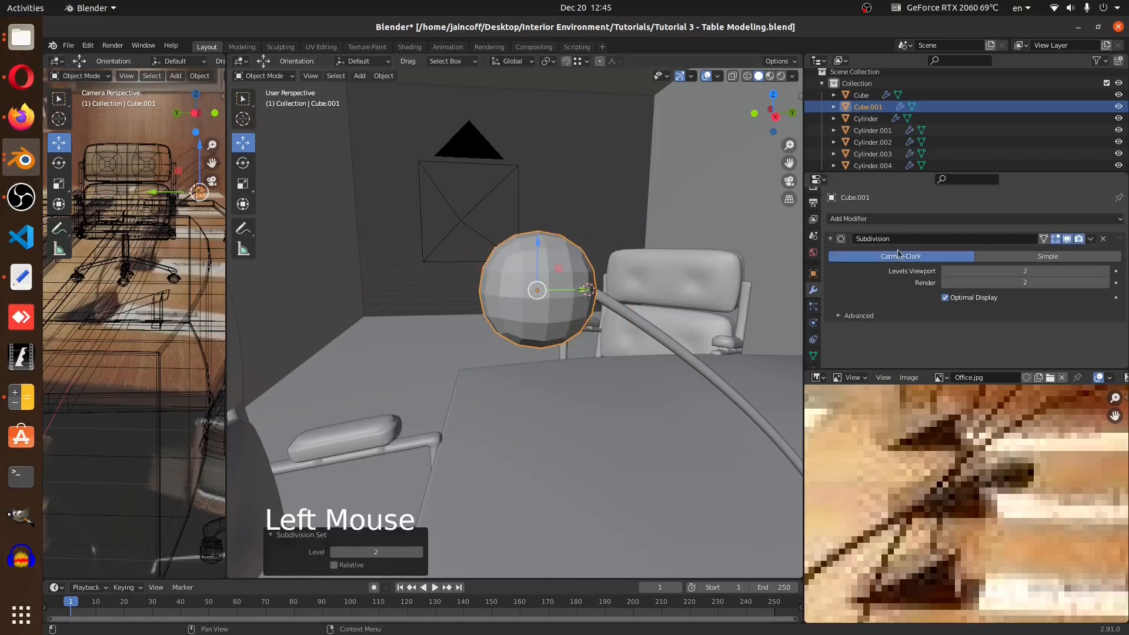
left_click(907, 220)
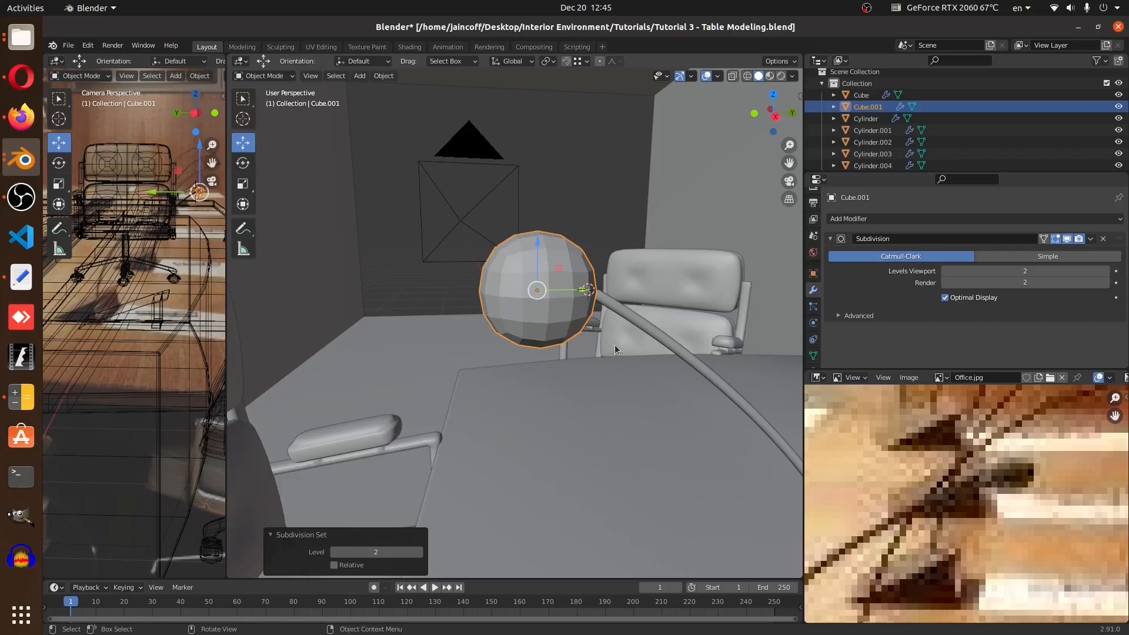
Insert a loop cut slid close to one edge of the cube to sharpen that side
key("Tab")
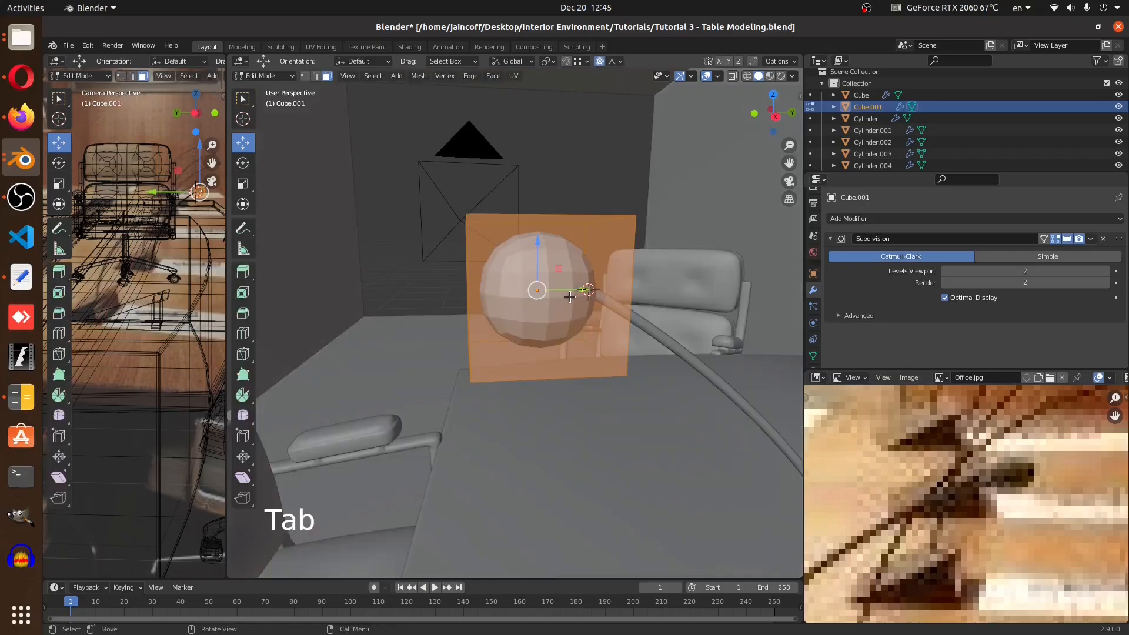
scroll(570, 296, "up", 1)
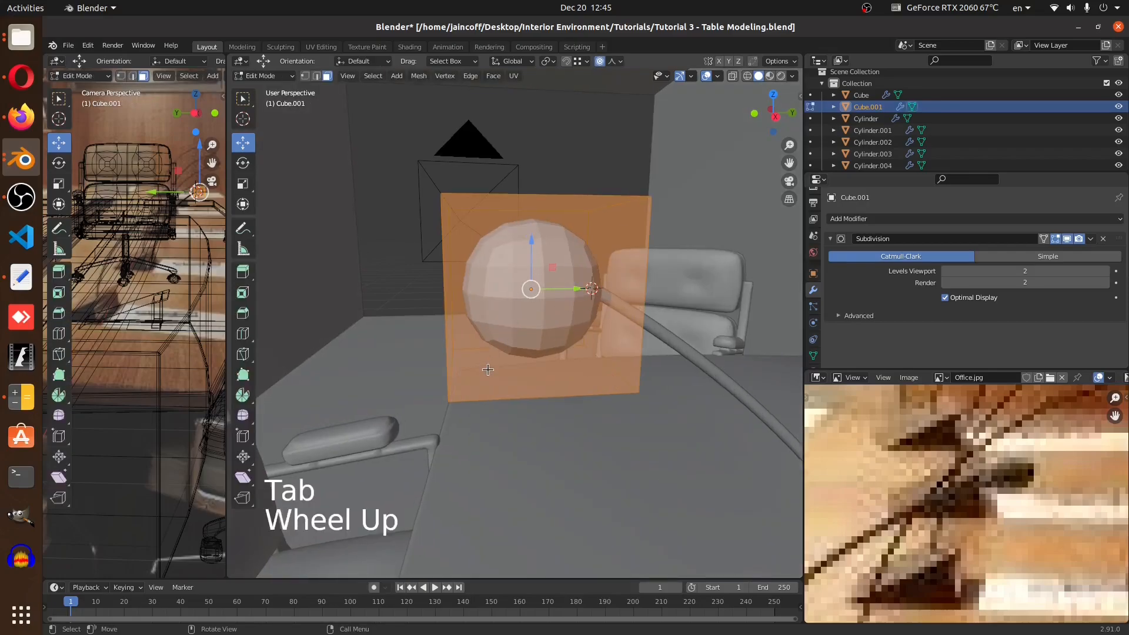
key("ctrl+r")
left_click(523, 388)
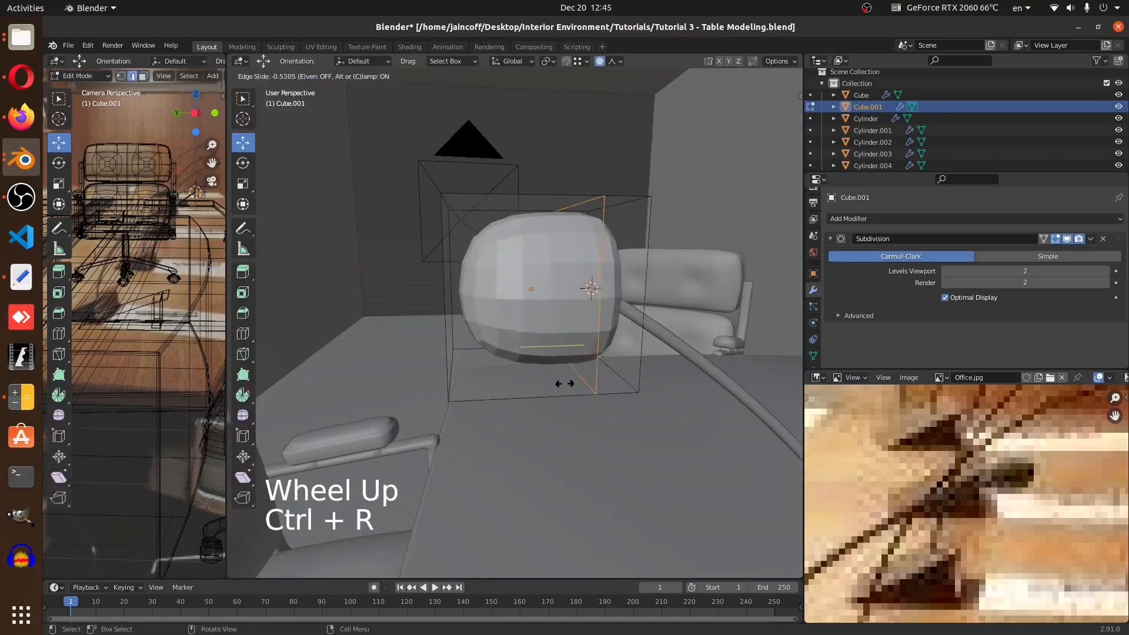
left_click(602, 391)
key("Tab")
Scale the microphone head to about 0.528 on X and Z, leaving Y unchanged
scroll(598, 291, "down", 4)
middle_click_drag(598, 291, 619, 346)
scroll(629, 291, "up", 2)
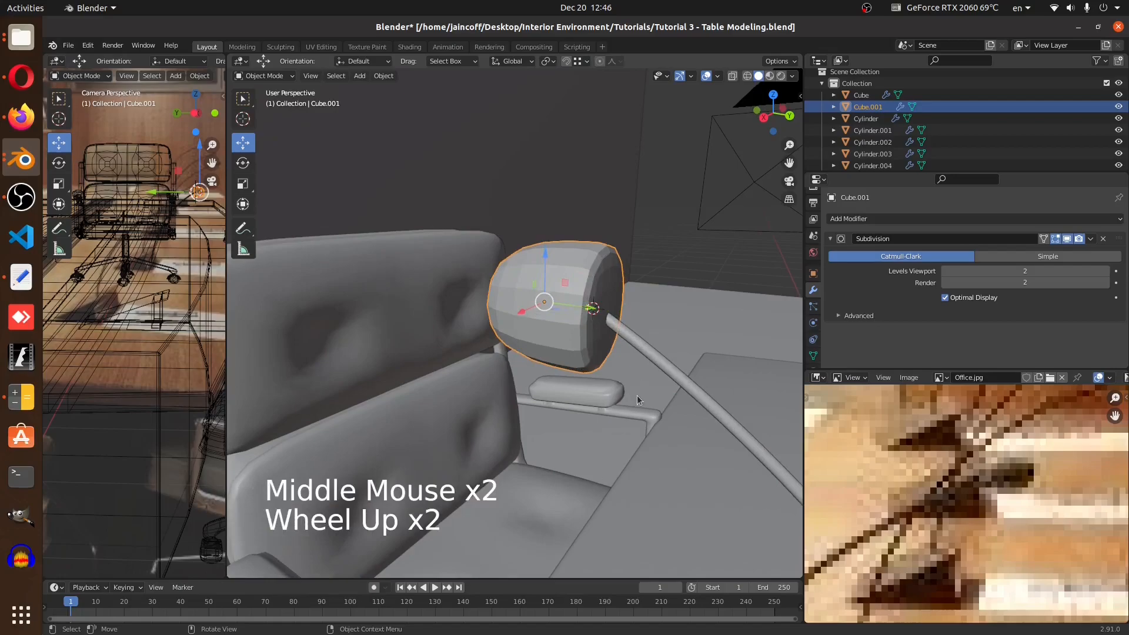
key("s")
key("shift+y")
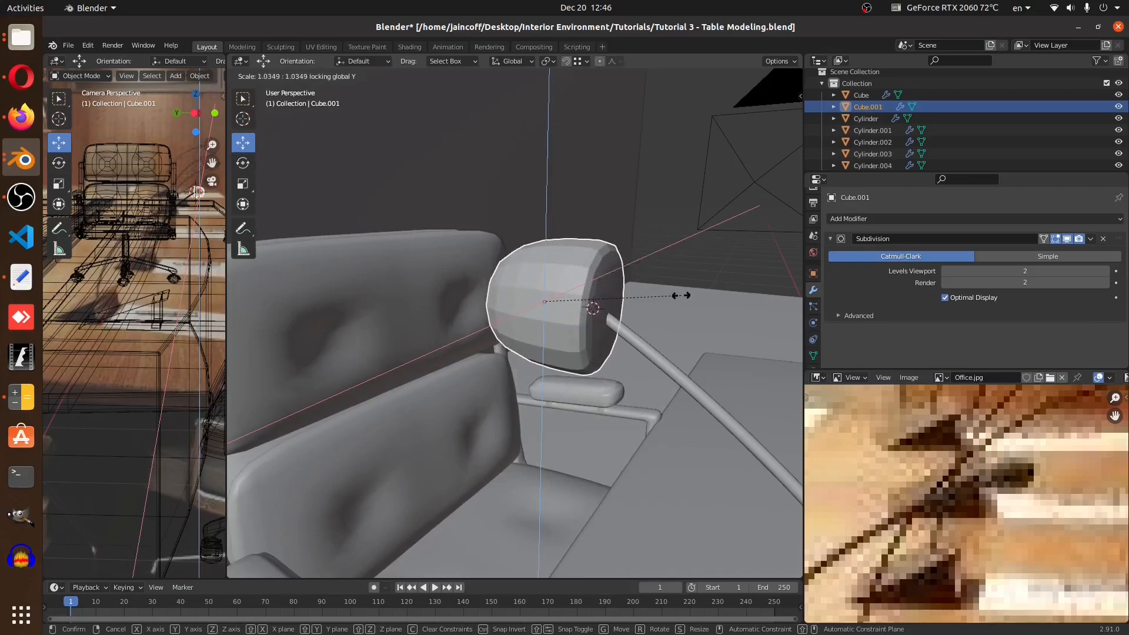
left_click(614, 302)
middle_click_drag(614, 302, 699, 415)
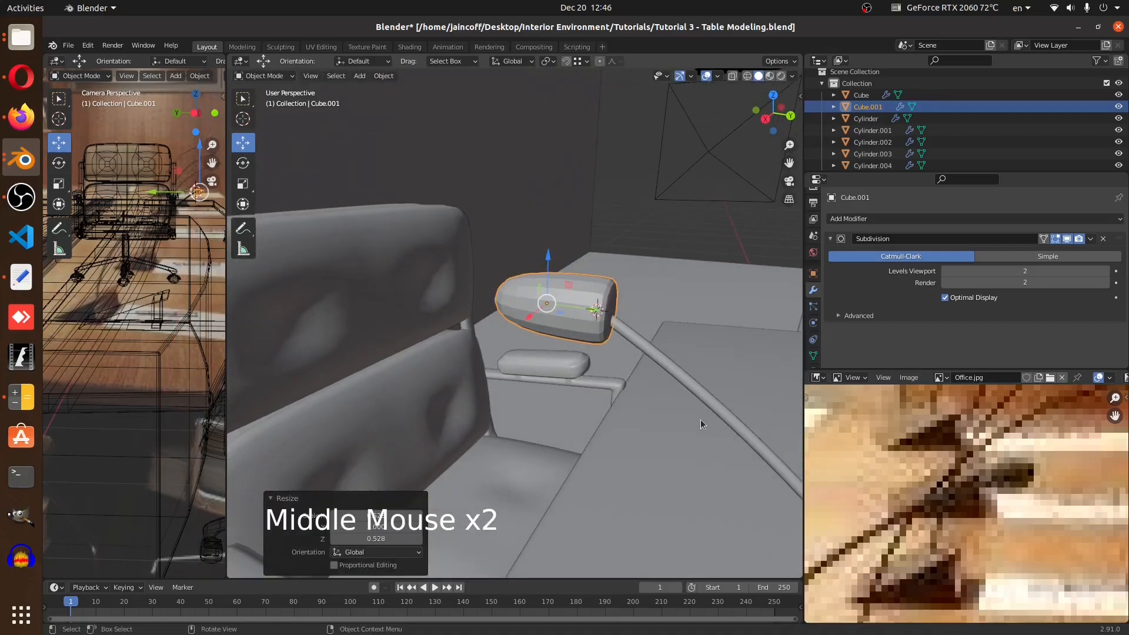
Rotate the microphone head -30 degrees around the X axis
key("r")
key("x")
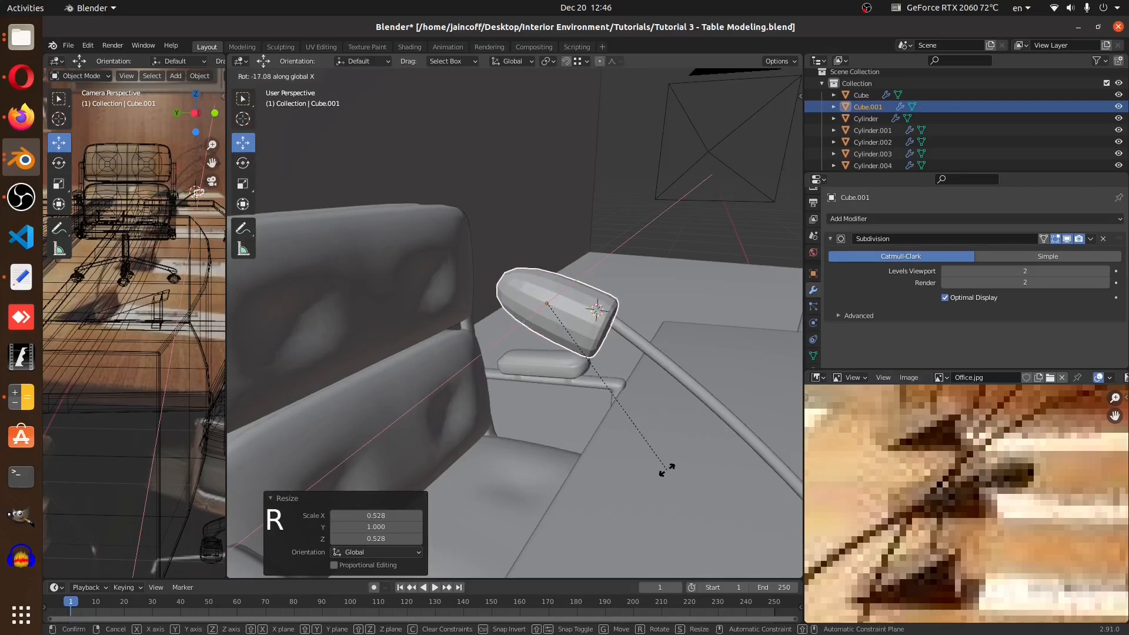
type("-30")
key("Return")
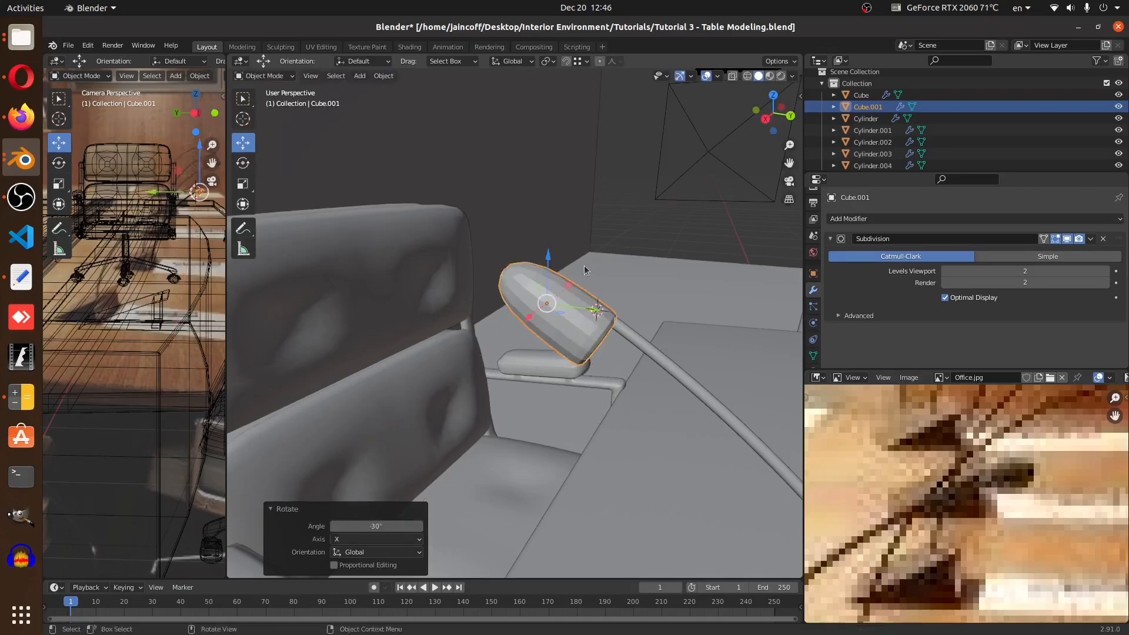
Apply smooth shading to the microphone head
left_click_drag(547, 262, 558, 228)
middle_click_drag(707, 330, 594, 337)
scroll(592, 317, "up", 4)
scroll(580, 311, "down", 1)
right_click(599, 302)
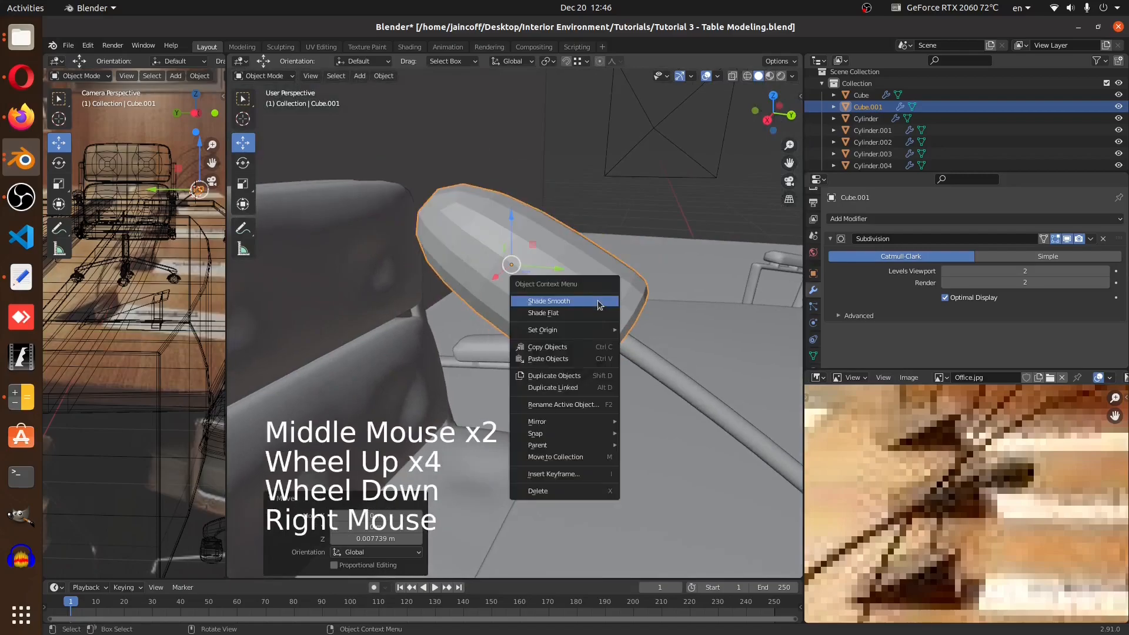
left_click(599, 301)
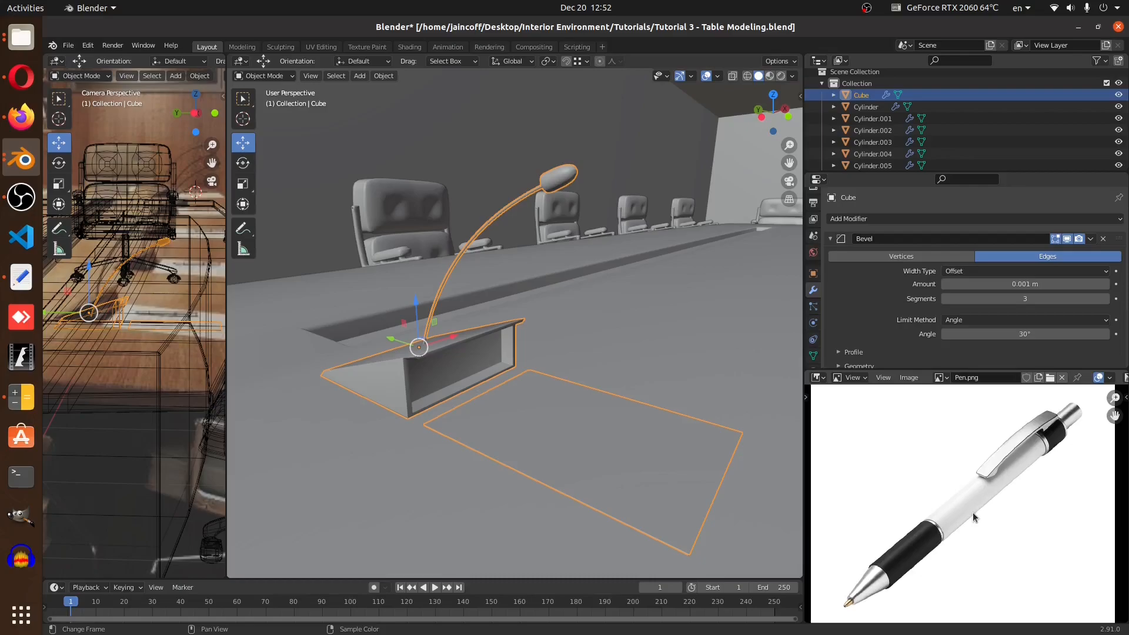
Snap the 3D cursor to the centre of the rectangular face on the table
middle_click_drag(662, 461, 552, 415)
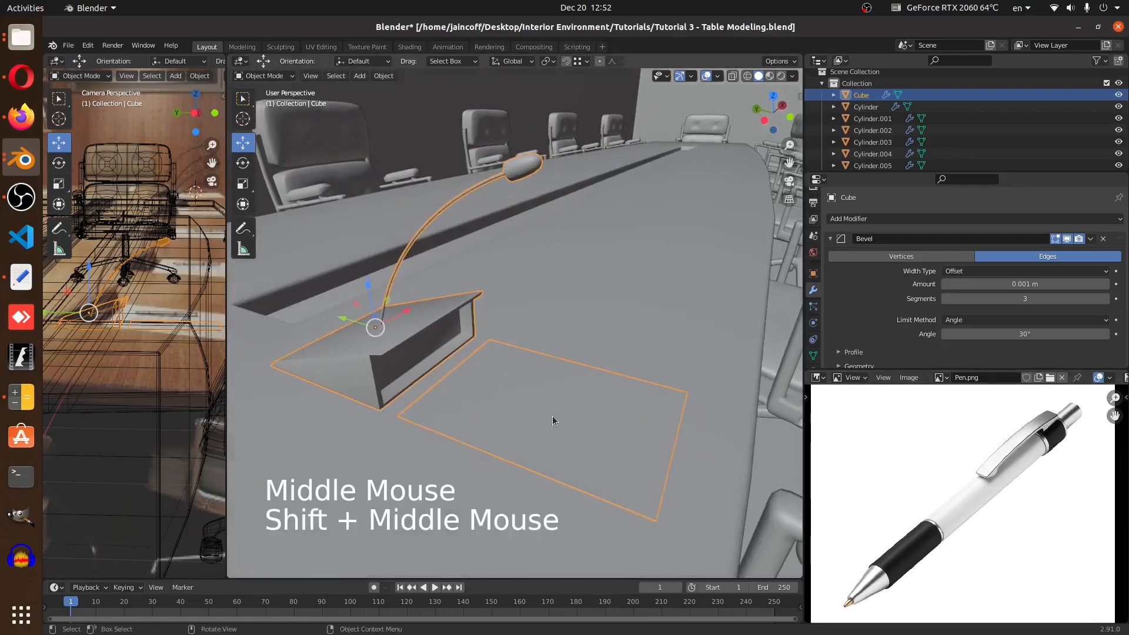
key("Tab")
left_click(550, 404)
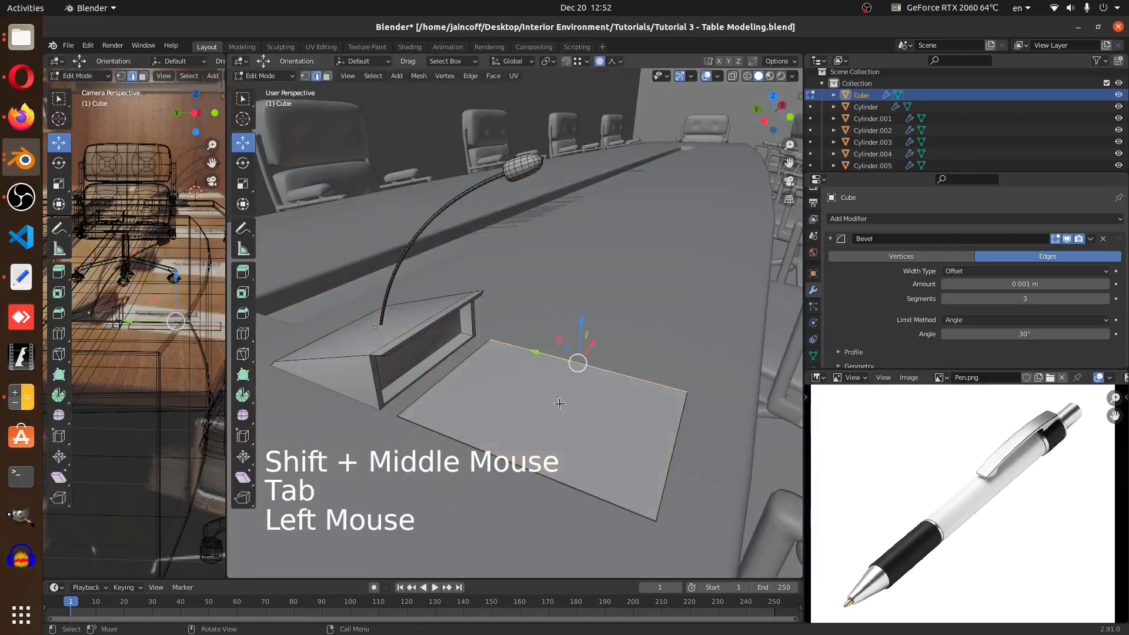
left_click(327, 76)
left_click(540, 409)
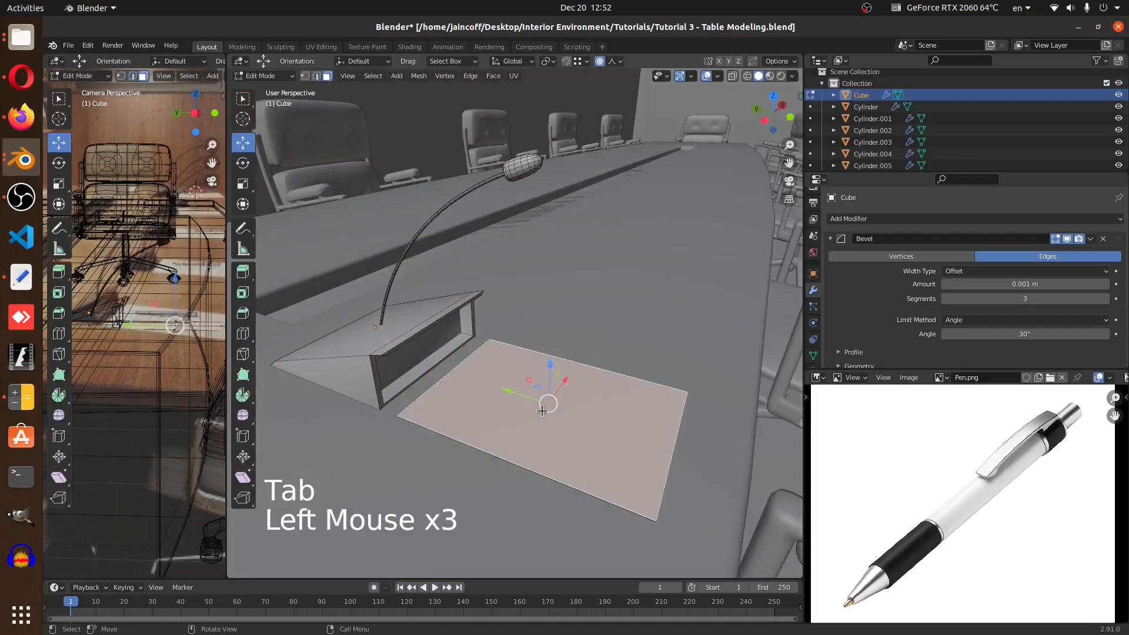
key("shift+s")
key("Tab")
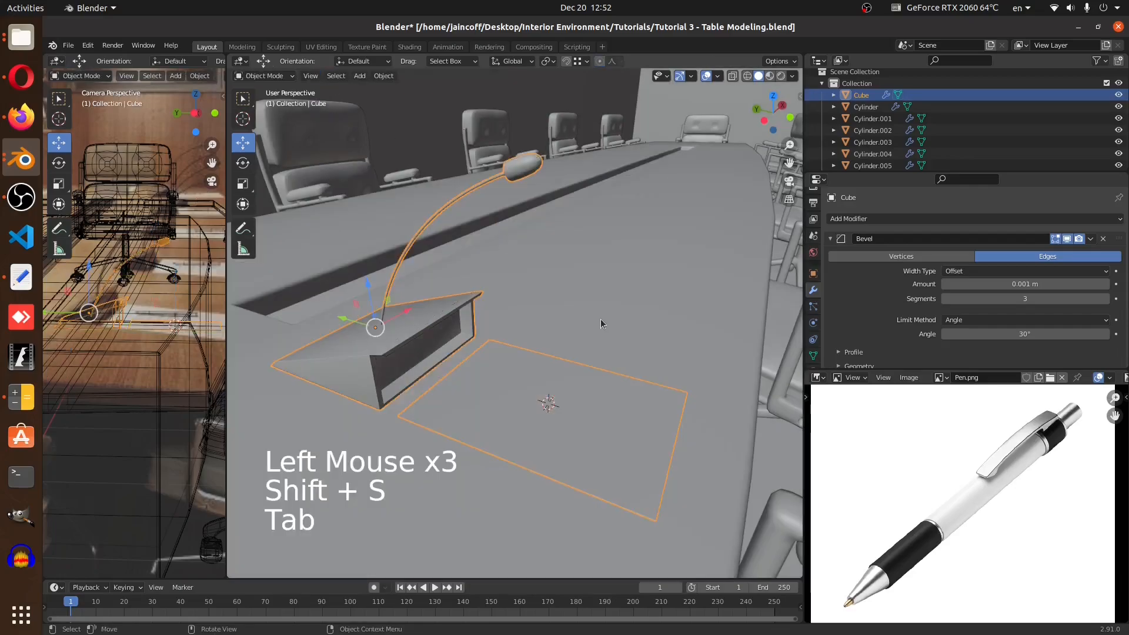
Add a cylinder at the 3D cursor and set its vertices to 16
key("shift+a")
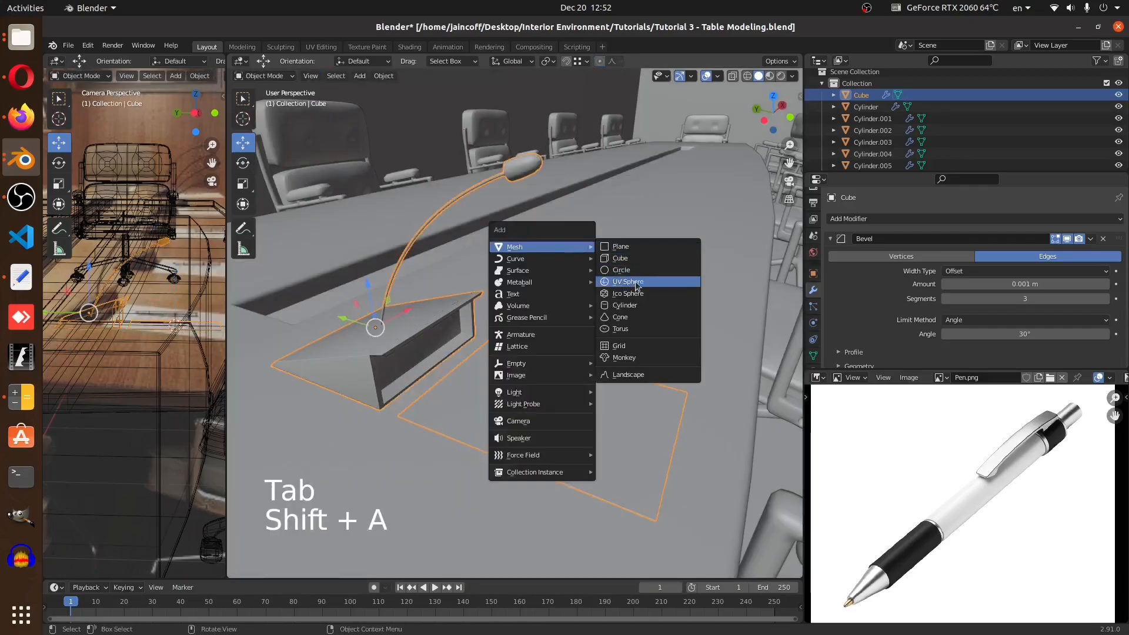
left_click(633, 305)
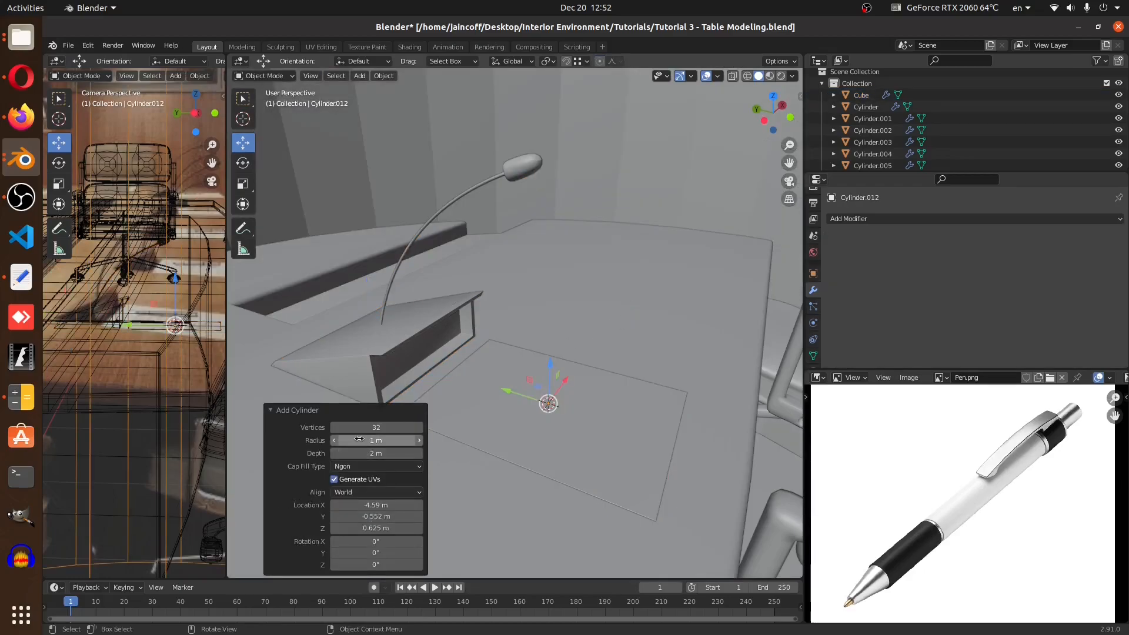
left_click(387, 428)
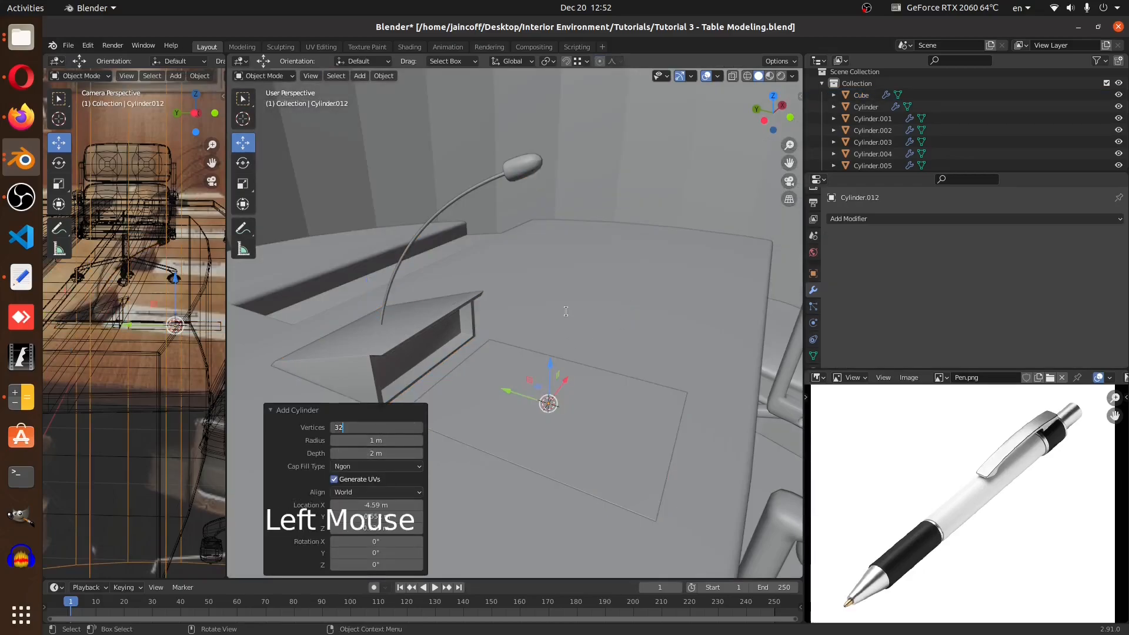
type("/2")
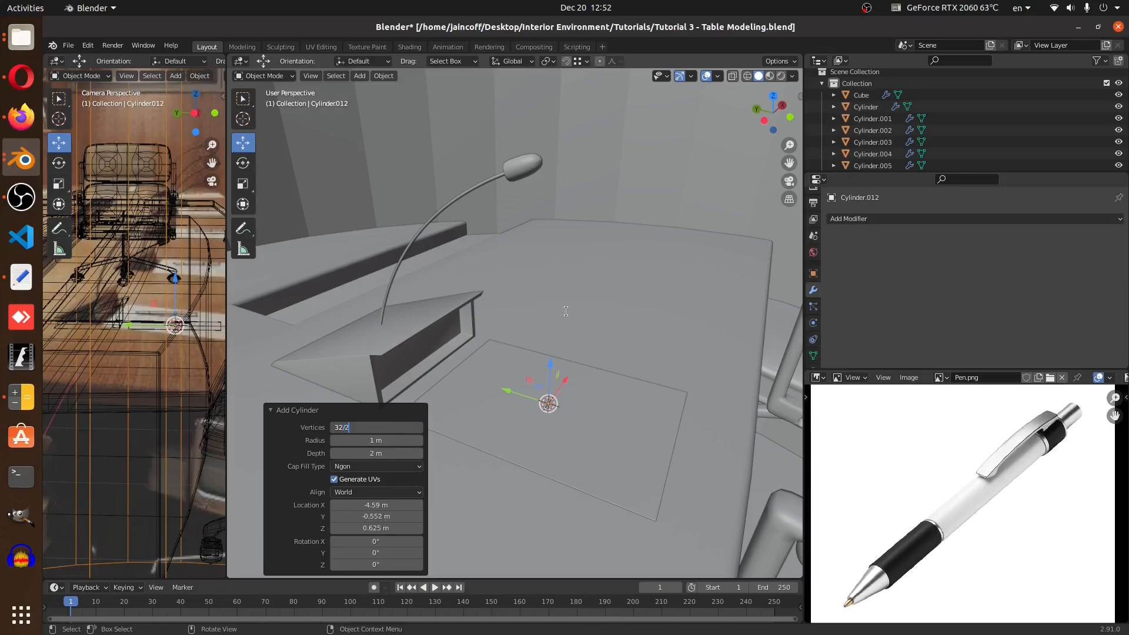
key("Return")
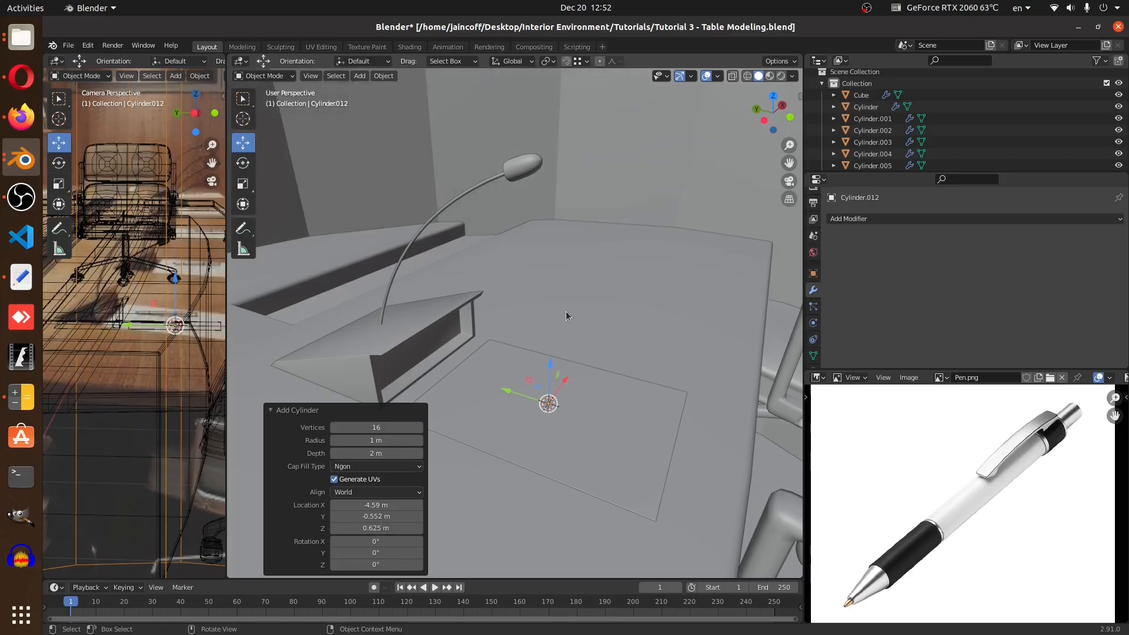
Scale the cylinder down uniformly to about 0.234
key("s")
key("s")
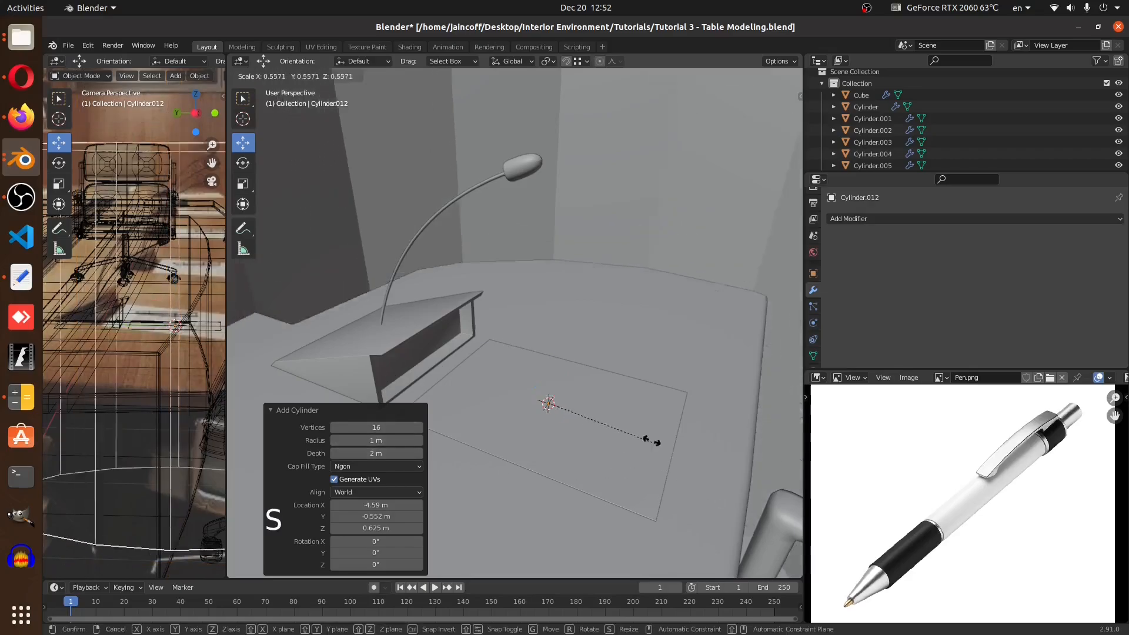
left_click(588, 407)
key("s")
left_click(566, 422)
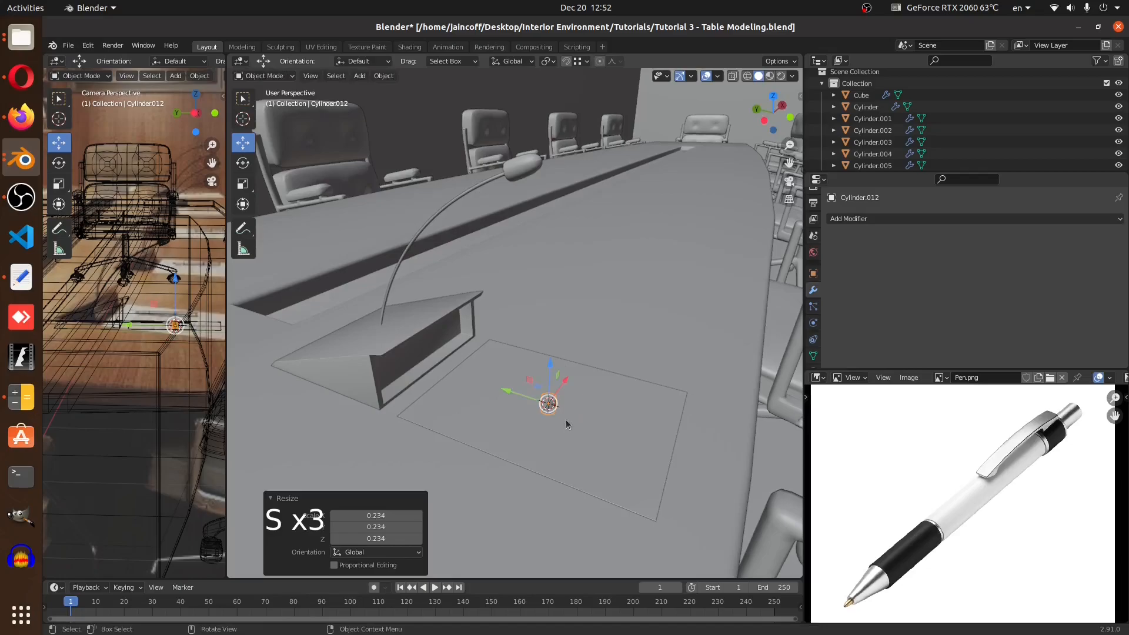
Rotate the cylinder 90 degrees around X and stretch it along Y to about 9.68
key("r")
key("x")
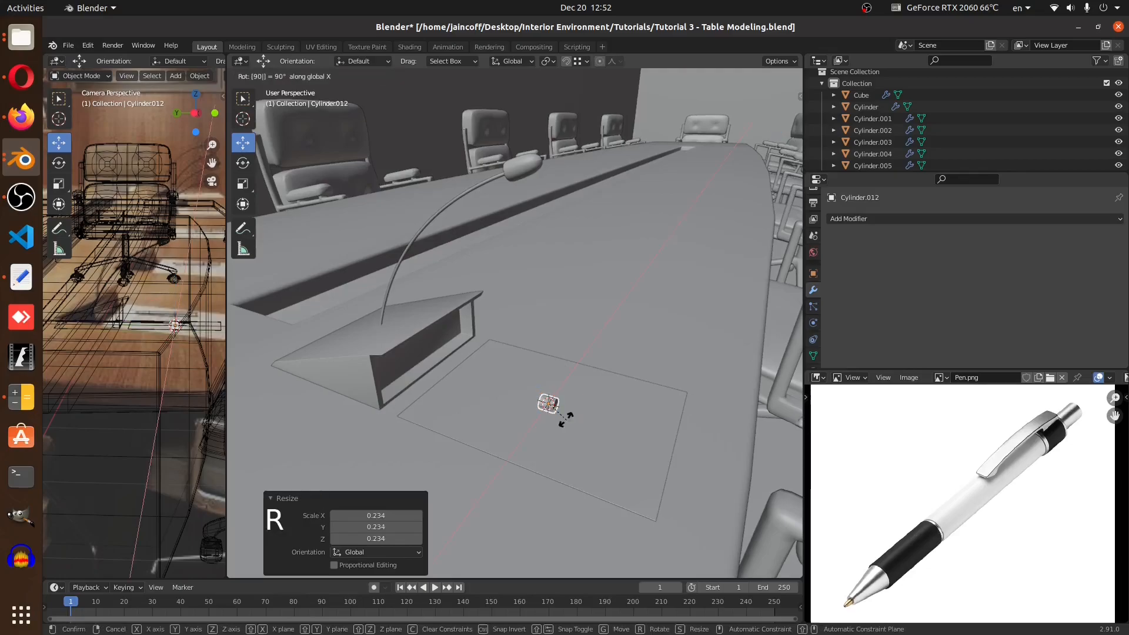
key("Return")
key("s")
key("y")
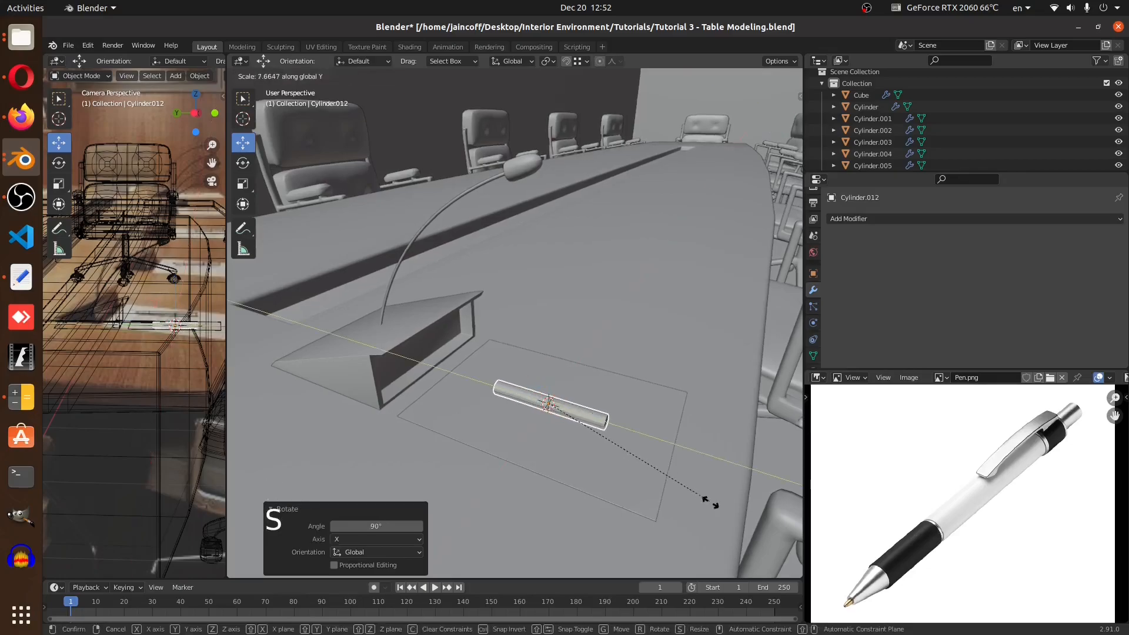
left_click(753, 521)
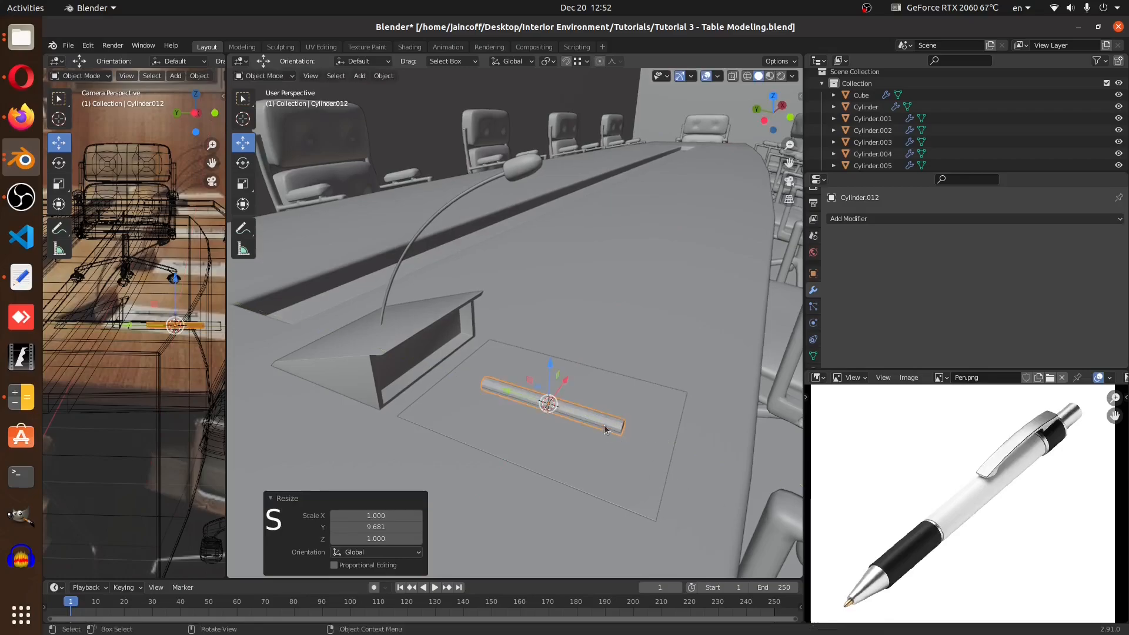
In Edit Mode, insert a loop cut across the pen body slid toward one end
key("KP_Decimal")
middle_click_drag(604, 425, 495, 283)
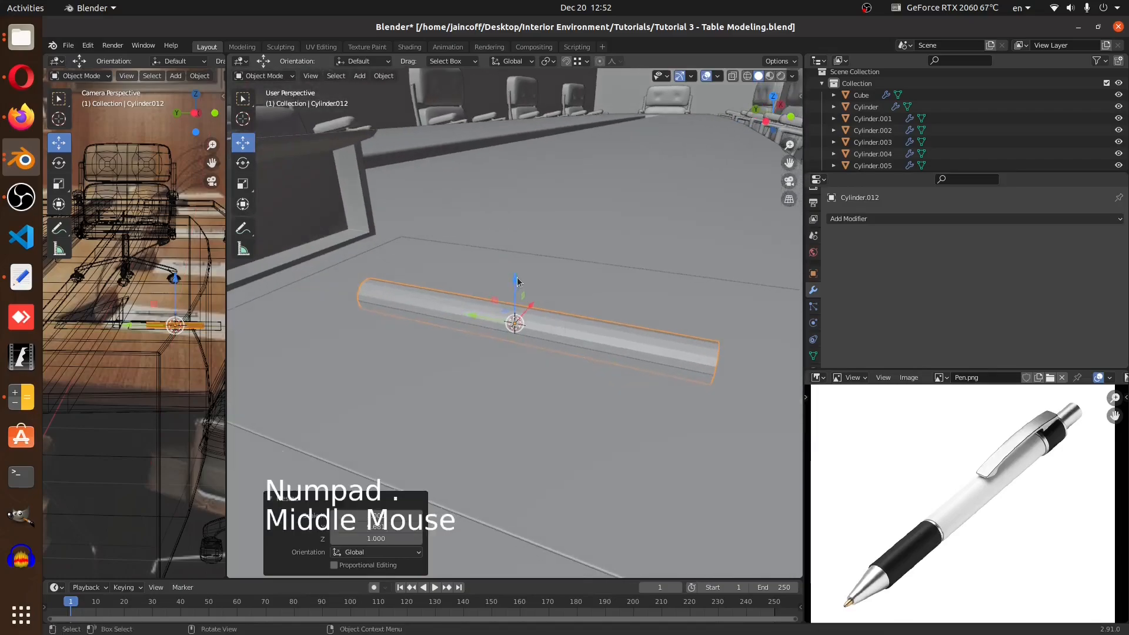
left_click_drag(517, 277, 520, 241)
scroll(519, 241, "down", 2)
middle_click_drag(520, 241, 612, 311)
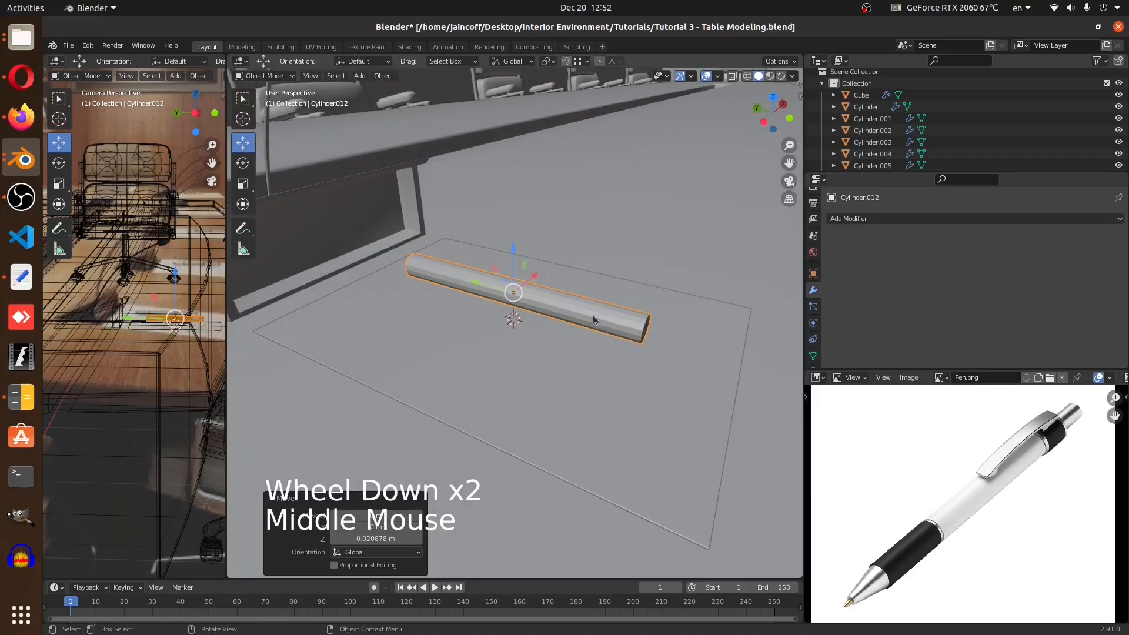
key("Tab")
scroll(588, 312, "up", 2)
key("ctrl+r")
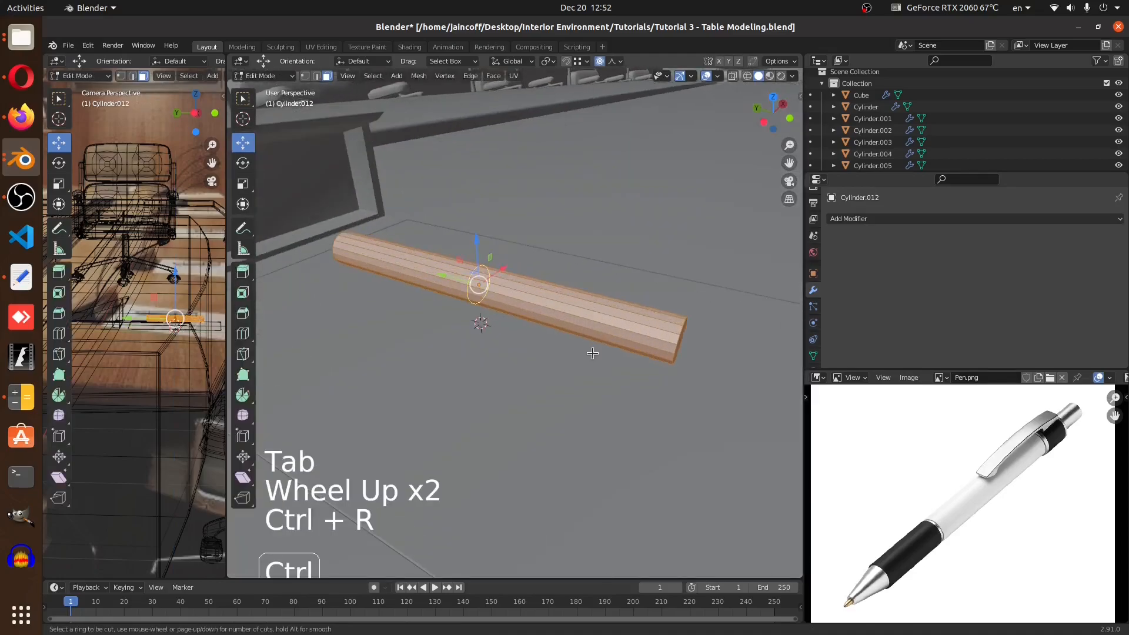
left_click(592, 352)
left_click(688, 402)
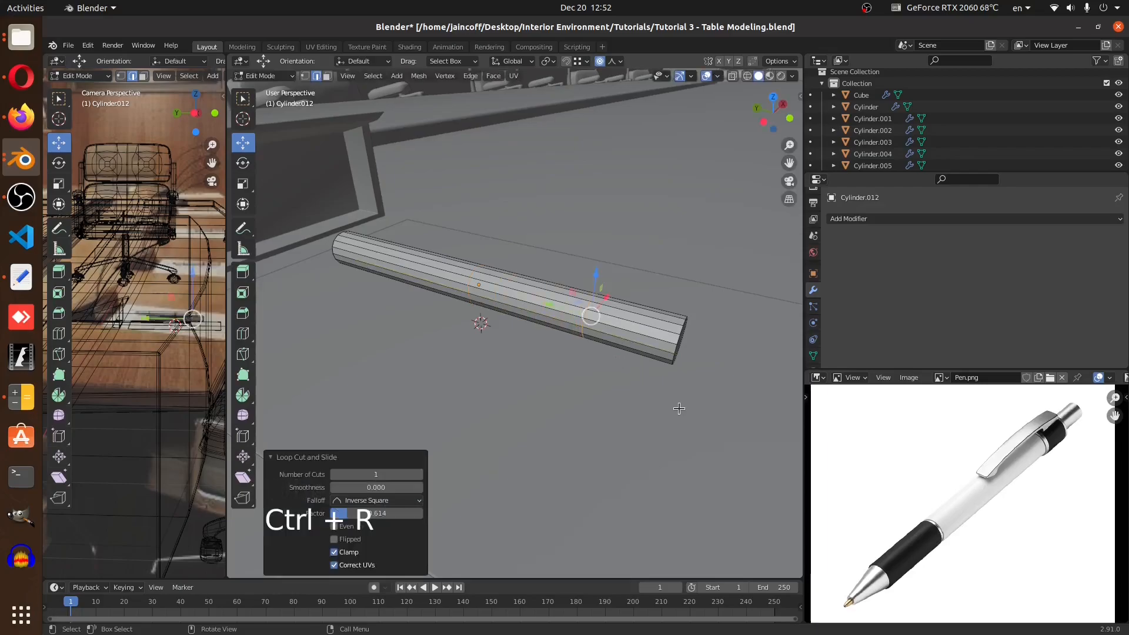
Scale the new edge loop up to about 1.913 to widen the pen body
key("s")
right_click(646, 339)
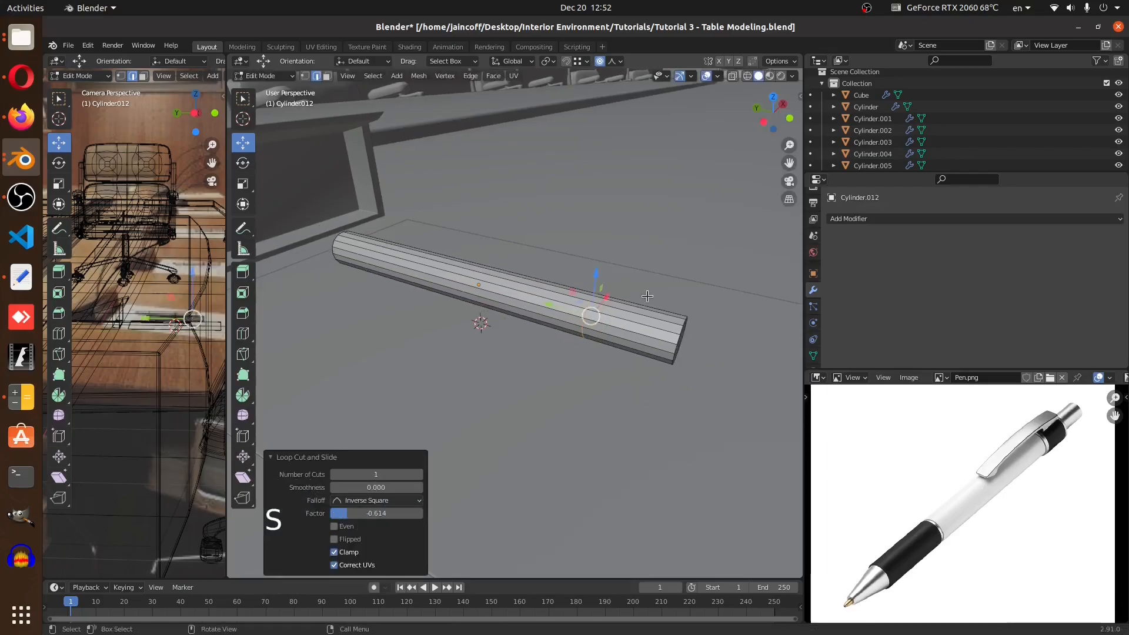
left_click(600, 62)
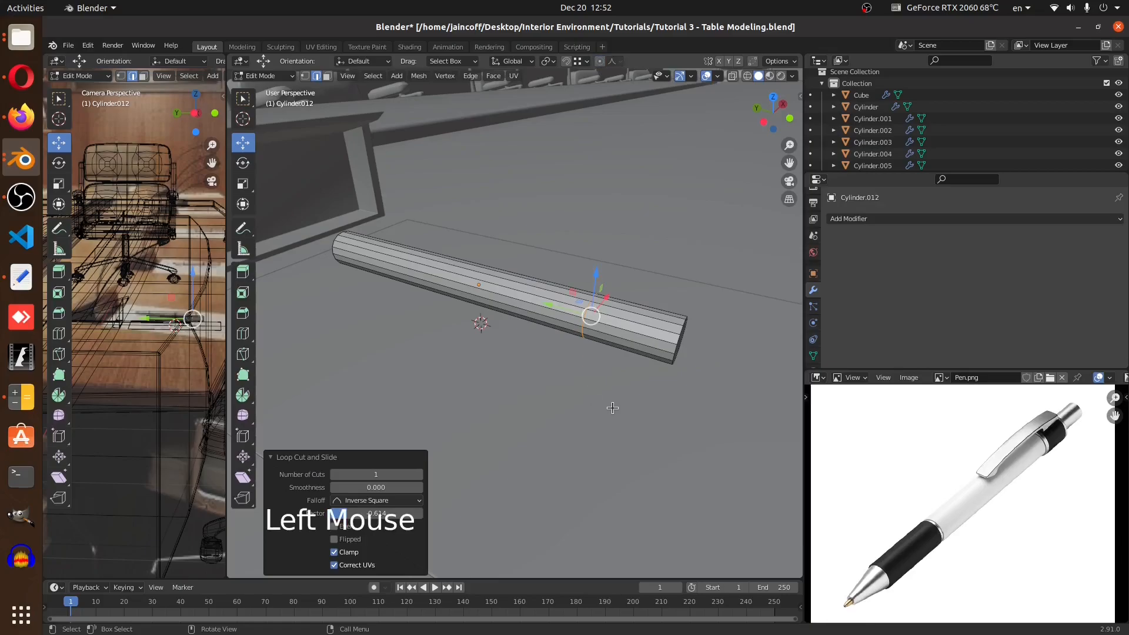
key("s")
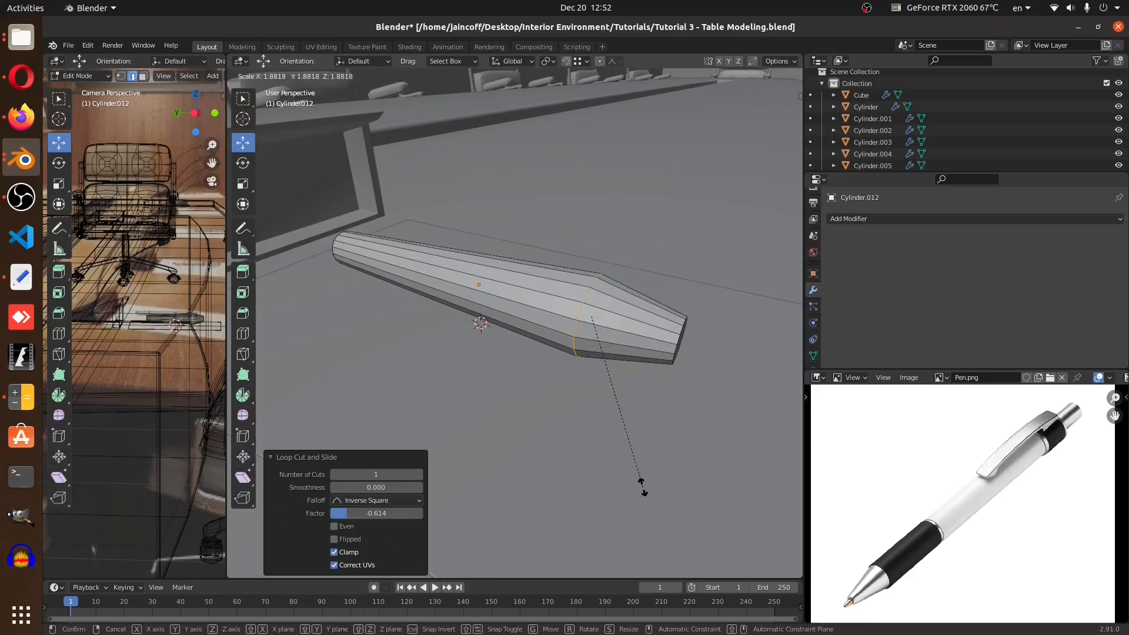
left_click(644, 488)
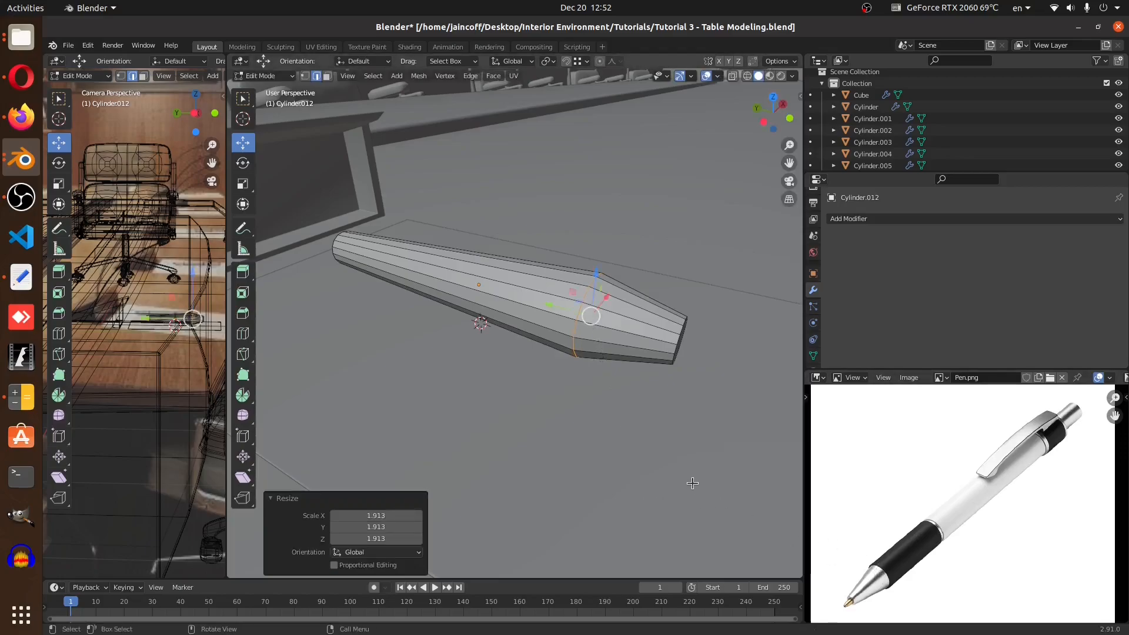
Select the pen's end face and scale it down
middle_click_drag(688, 365, 409, 135)
left_click(327, 76)
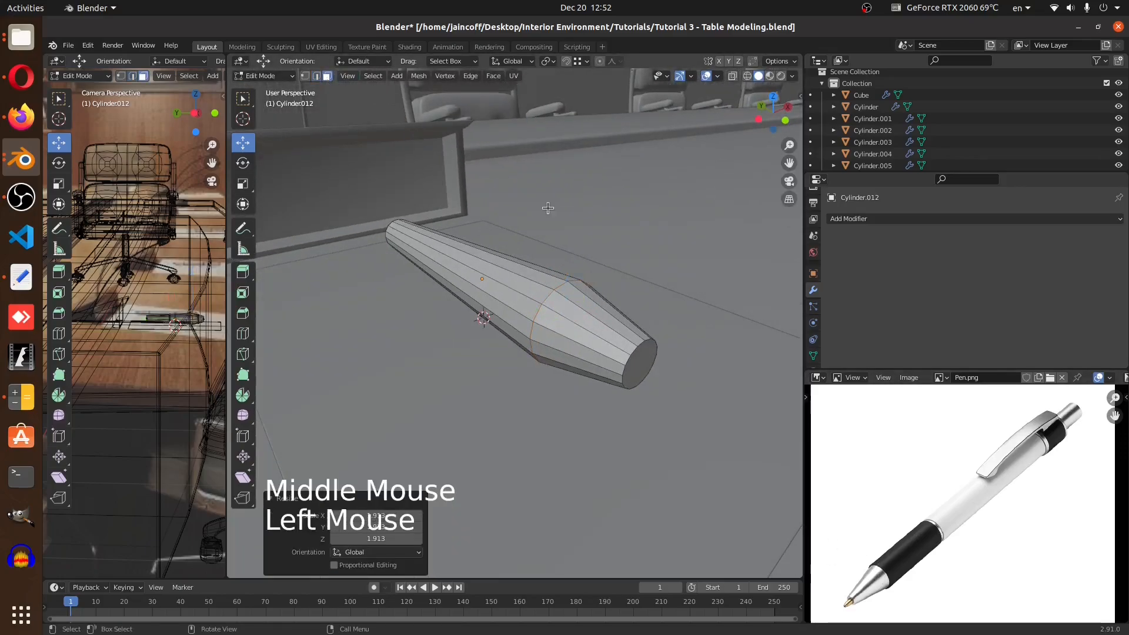
left_click(635, 367)
key("s")
left_click(675, 468)
Select all and scale the pen to about 0.493 on X and Z, excluding Y
key("a")
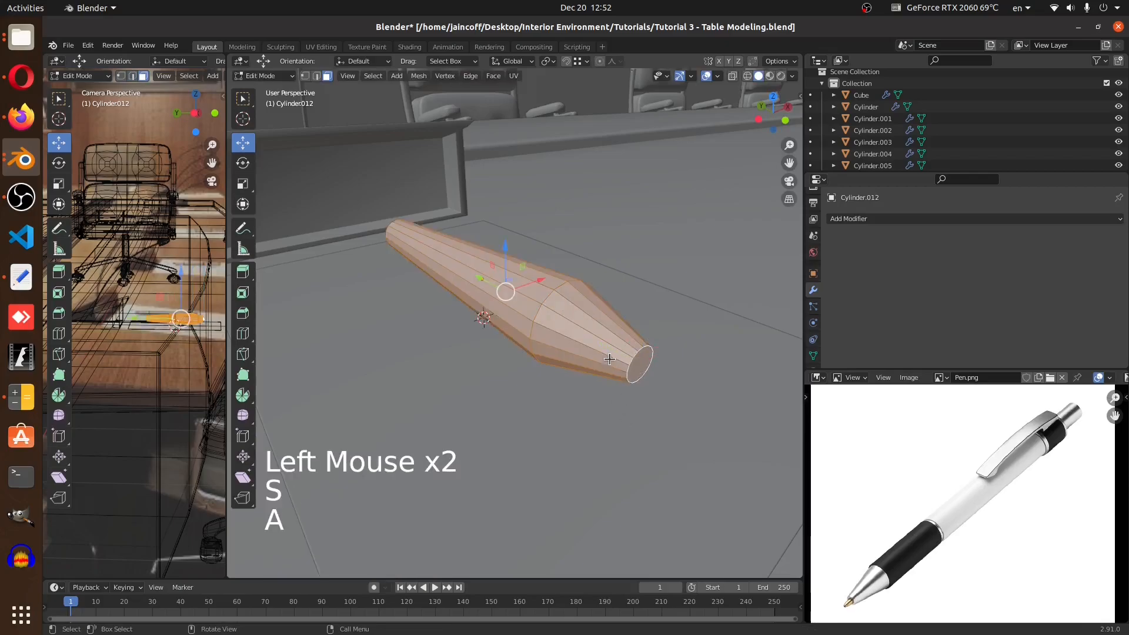
middle_click_drag(675, 469, 639, 374)
key("s")
key("shift+y")
left_click(587, 383)
mouse_move(587, 383)
middle_mouse_down()
mouse_move(569, 372)
mouse_move(567, 383)
mouse_move(609, 390)
middle_mouse_up()
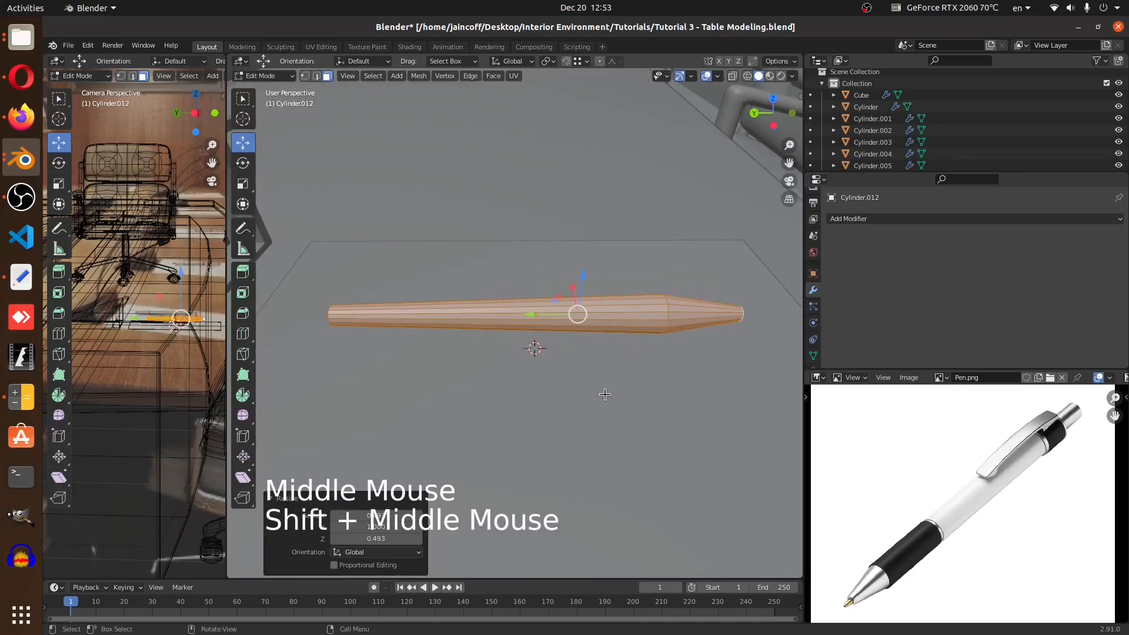
Insert a loop cut slid close to the pen's other end
key("ctrl+r")
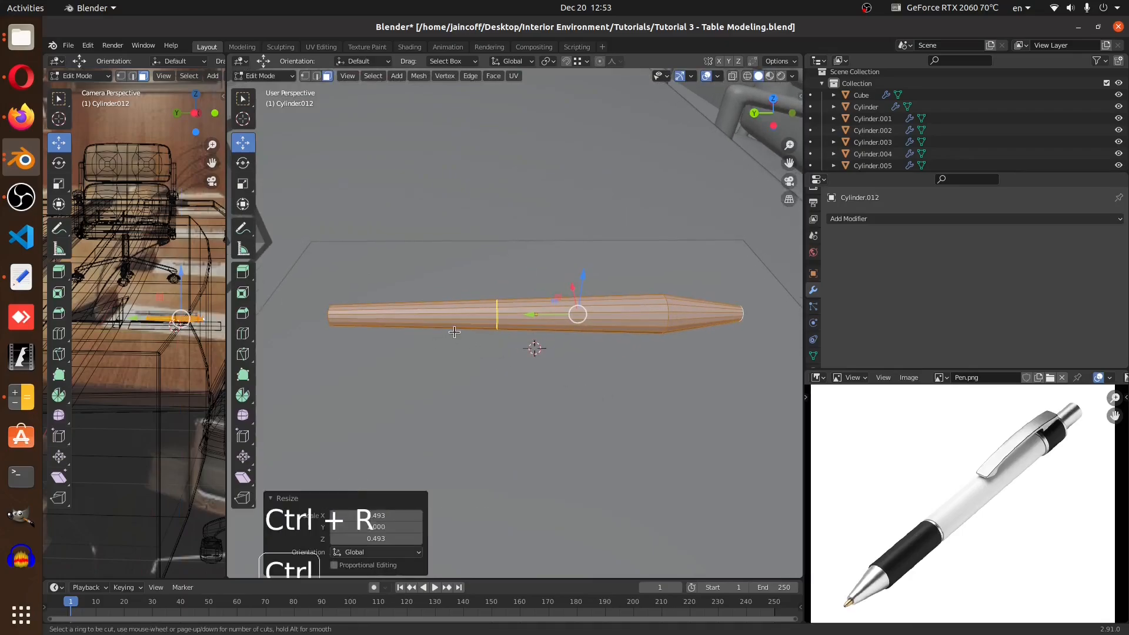
left_click(452, 331)
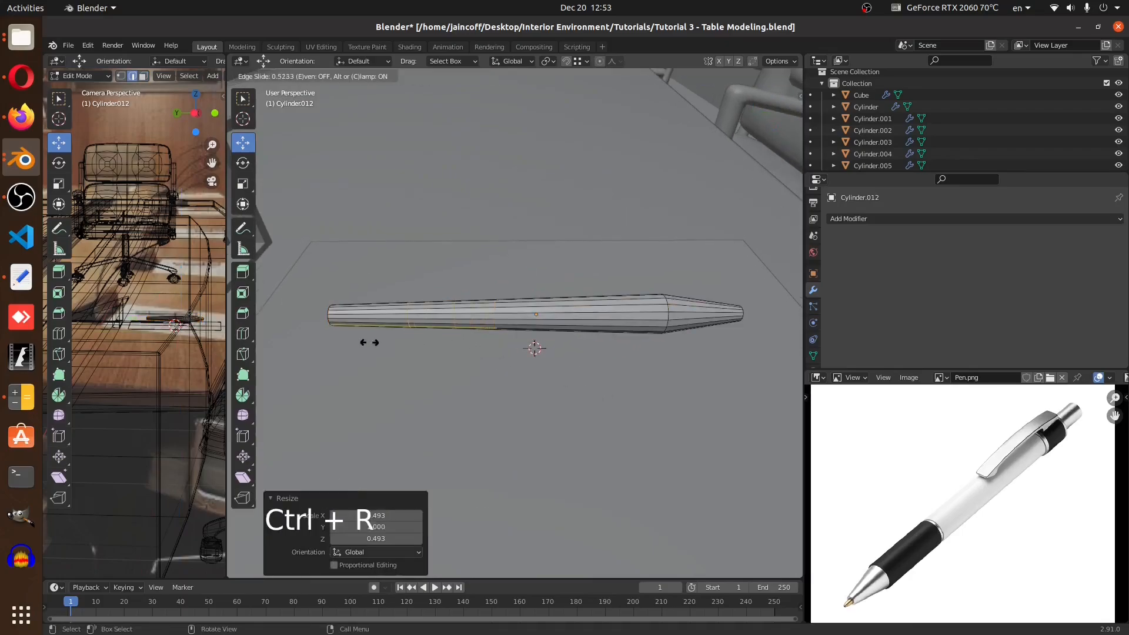
left_click(264, 356)
left_click_drag(294, 318, 434, 345)
Scale the edge loop at the pen's taper to about 0.788
scroll(470, 335, "up", 3)
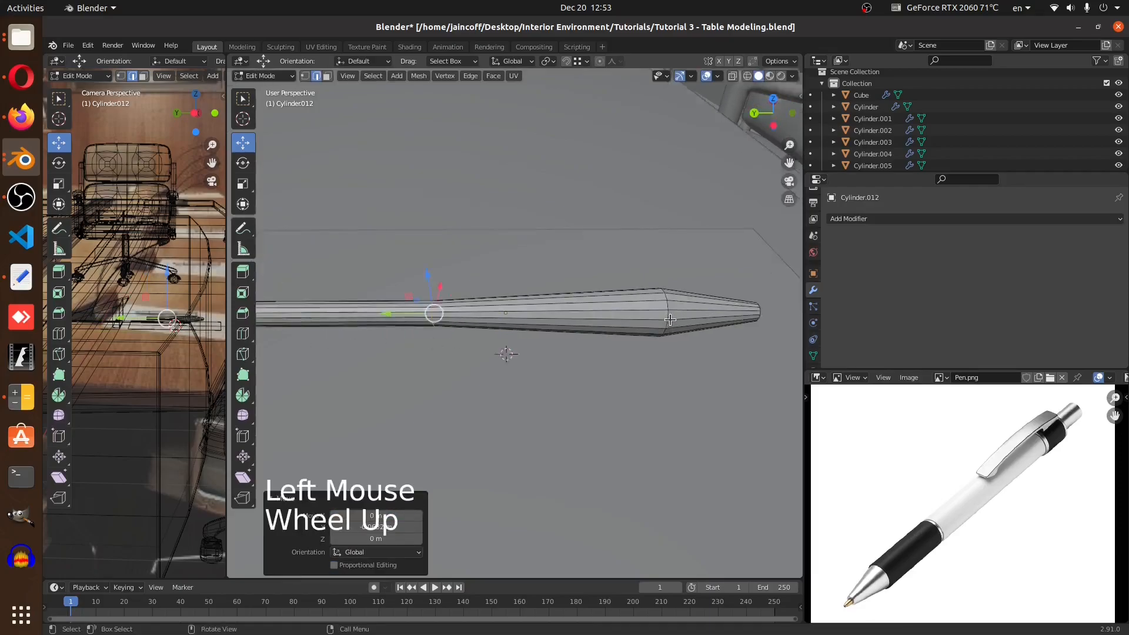
left_click(658, 332, "alt")
key("s")
left_click(700, 428)
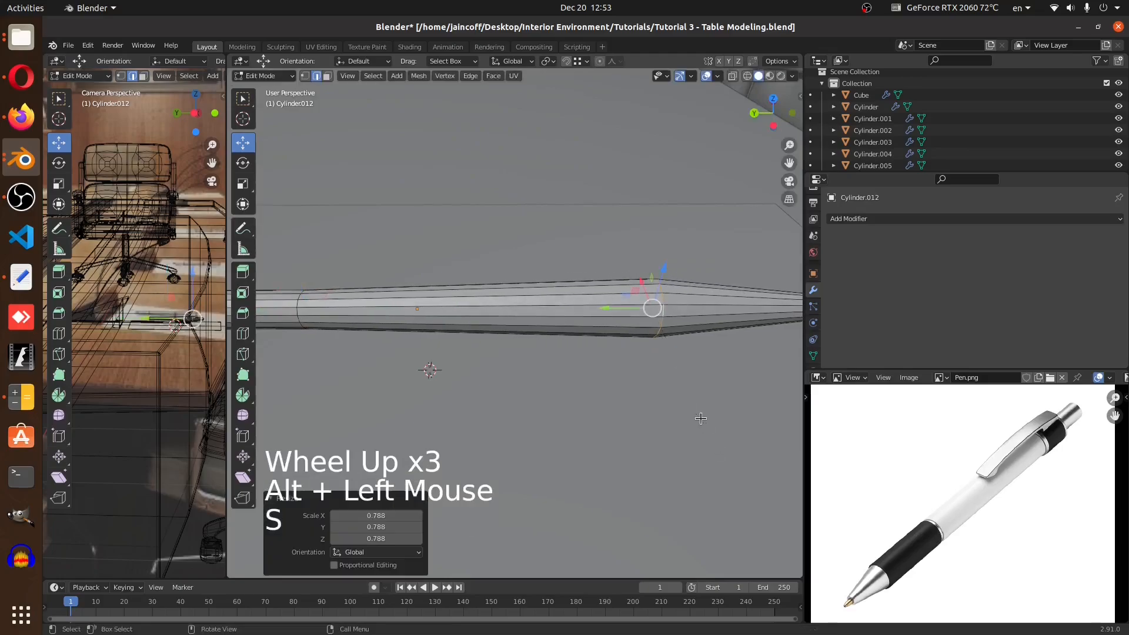
Select the loop at the pen's tip and scale it to about 0.679
key("Tab")
scroll(700, 364, "down", 4)
middle_click_drag(699, 365, 605, 387)
key("Tab")
middle_click_drag(707, 469, 588, 360, "shift")
scroll(659, 420, "up", 3)
scroll(569, 357, "up", 1)
left_click(569, 357, "alt")
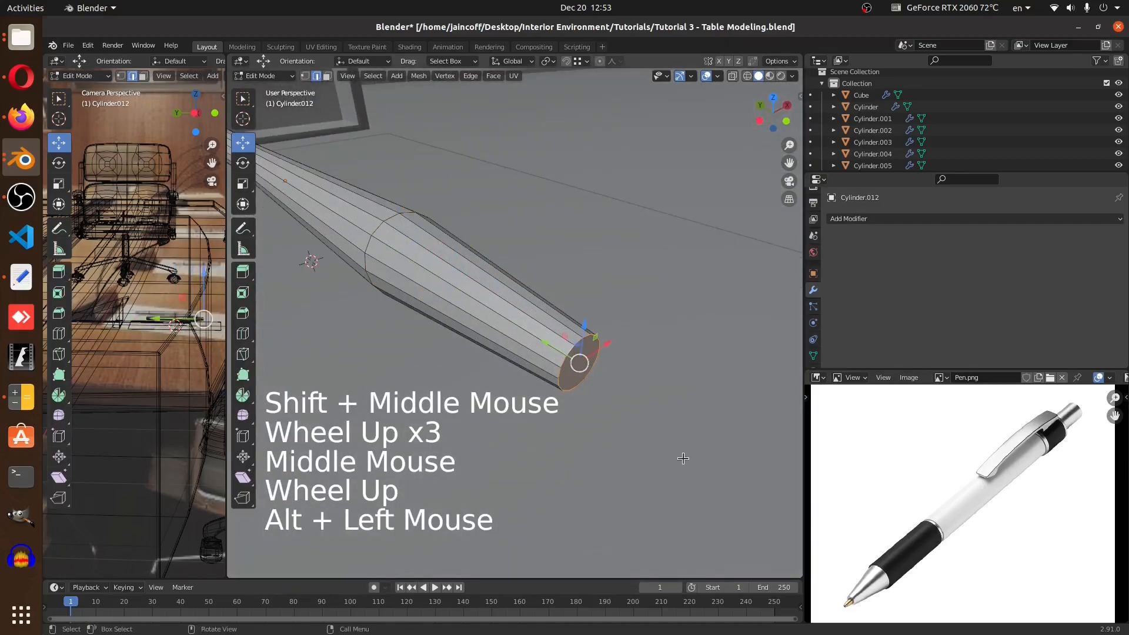
key("s")
left_click(657, 431)
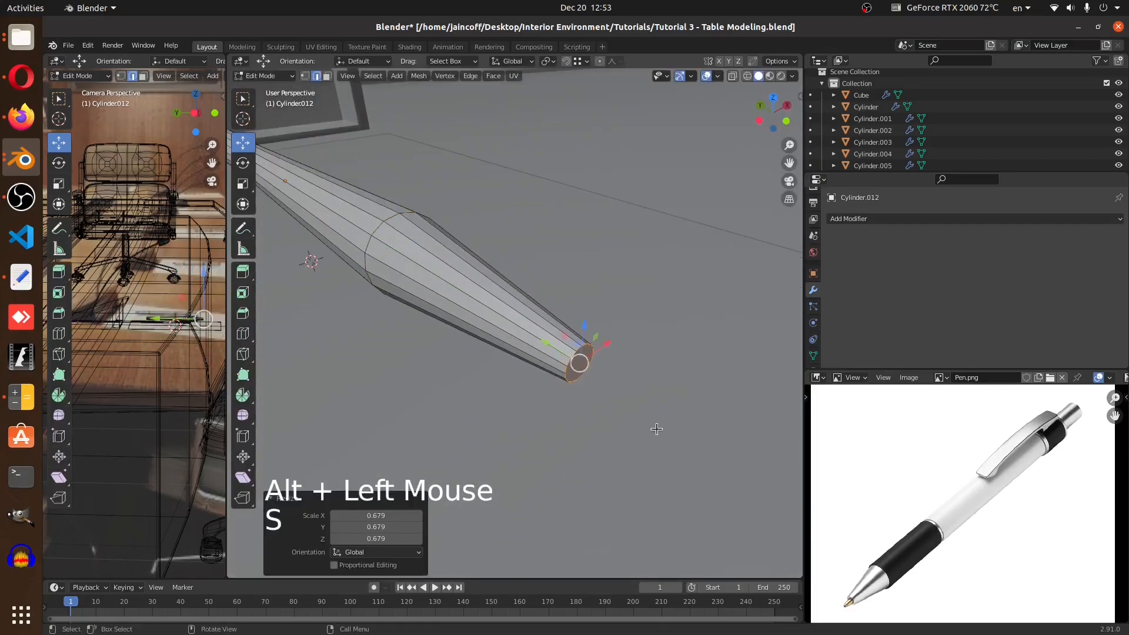
Duplicate the pen's tip face, scale it to about 0.823 and extrude it slightly outward to form the nib
key("shift+d")
right_click(672, 421)
scroll(675, 453, "up", 2)
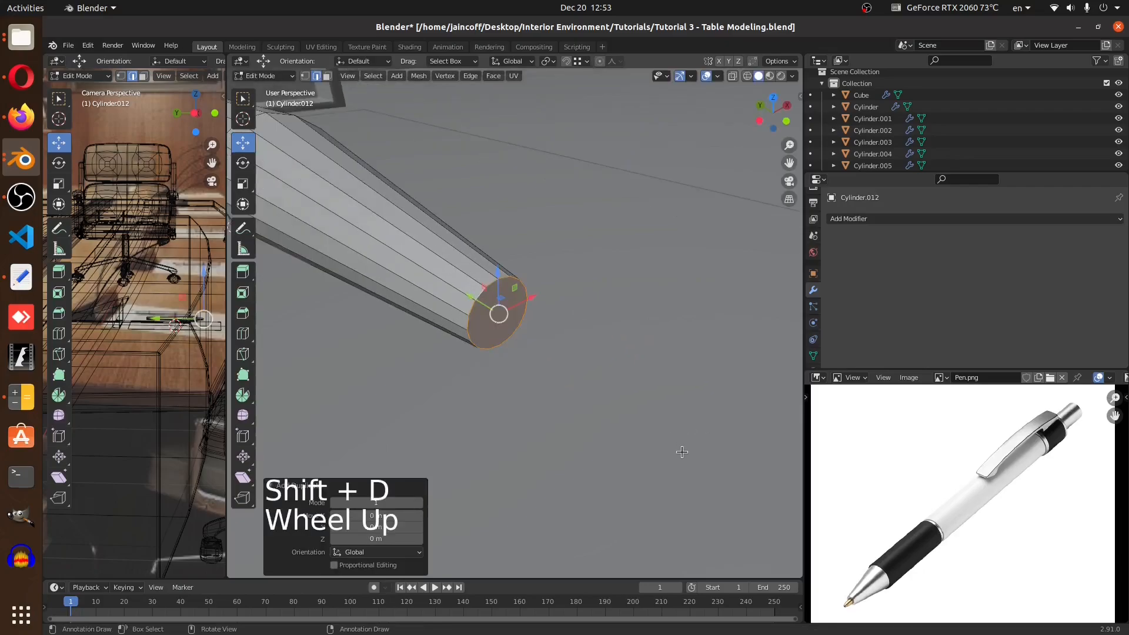
key("s")
left_click(649, 428)
key("e")
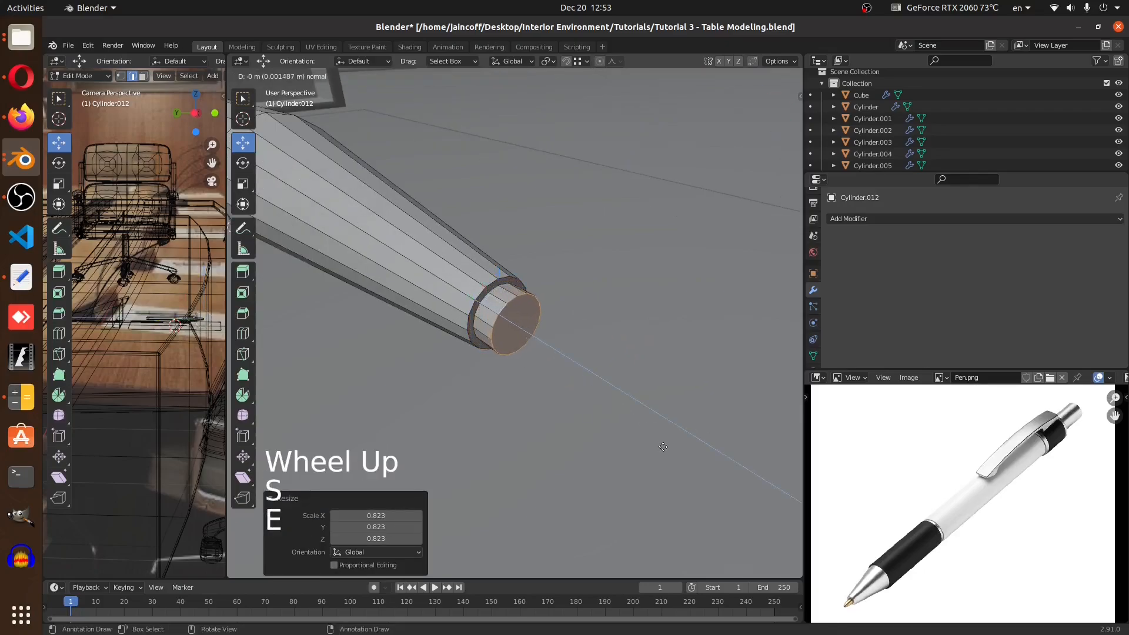
left_click(686, 475)
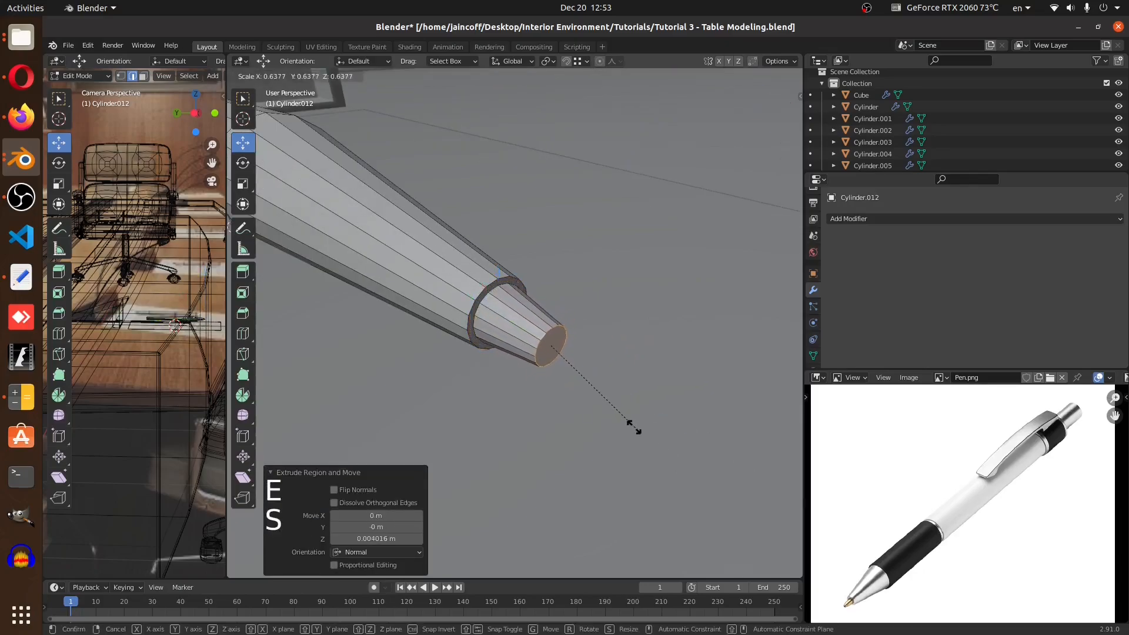
Insert a loop cut along the pen's body toward its back half
key("Tab")
scroll(648, 418, "down", 3)
middle_click_drag(648, 418, 559, 421)
key("Tab")
middle_click_drag(485, 365, 452, 352)
key("ctrl+r")
left_click(451, 353)
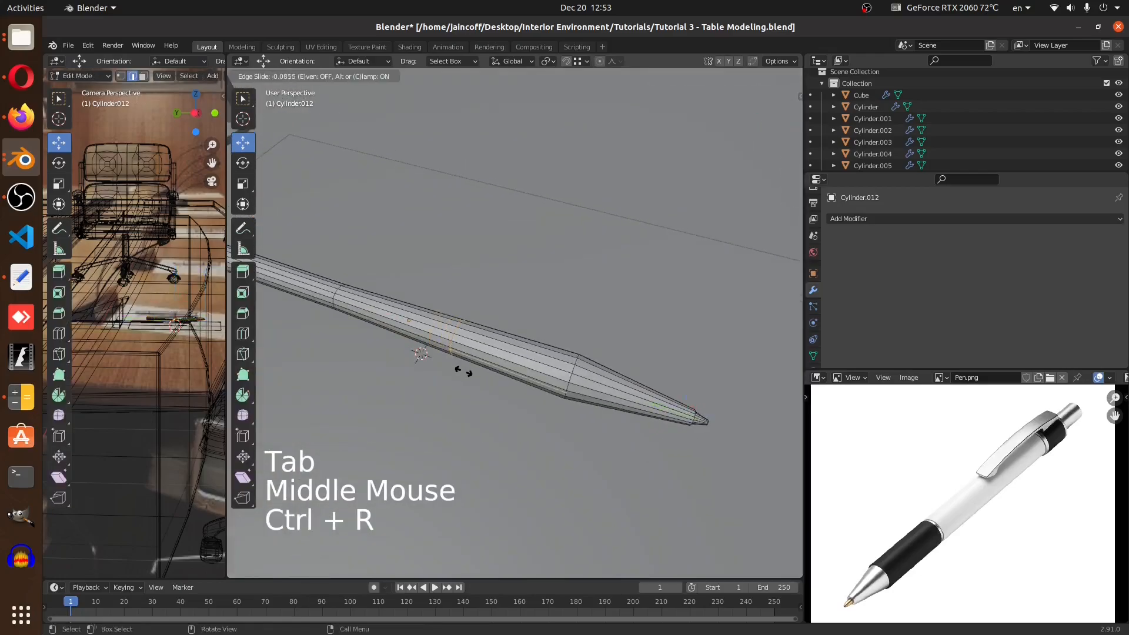
left_click(464, 371)
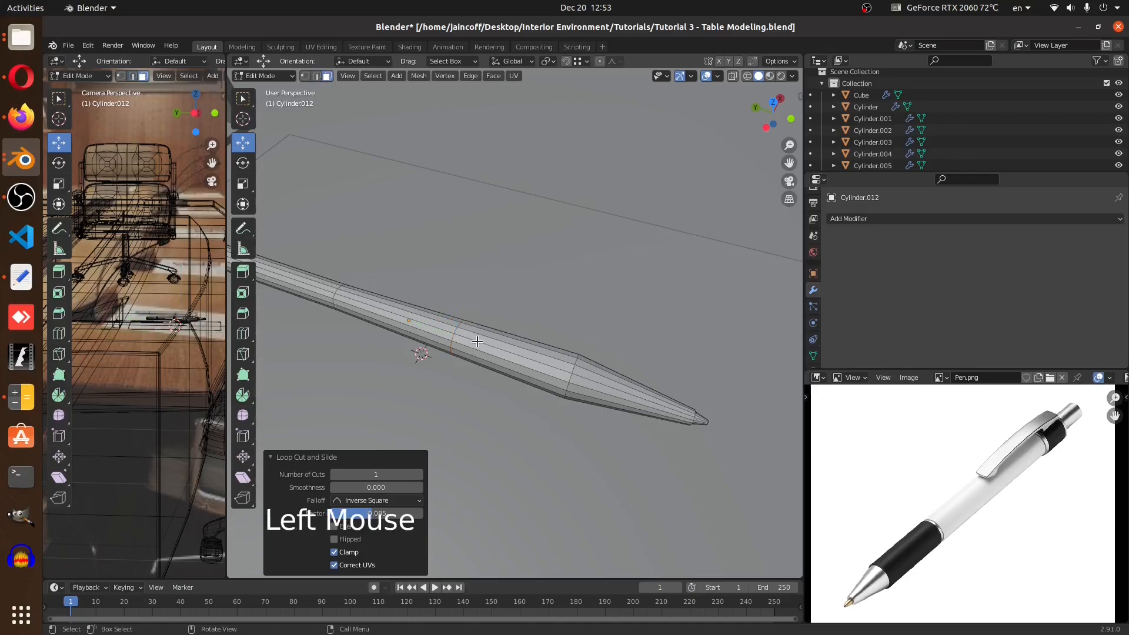
Add two more loop cuts close to the pen's back end
scroll(476, 341, "down", 3)
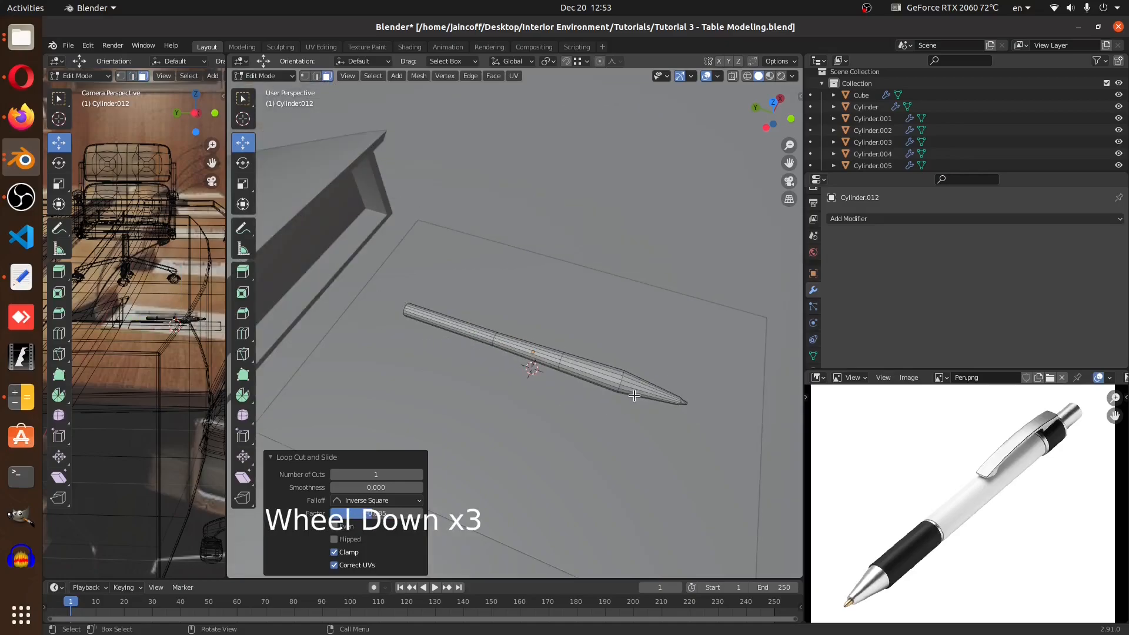
middle_click_drag(1068, 420, 1051, 468)
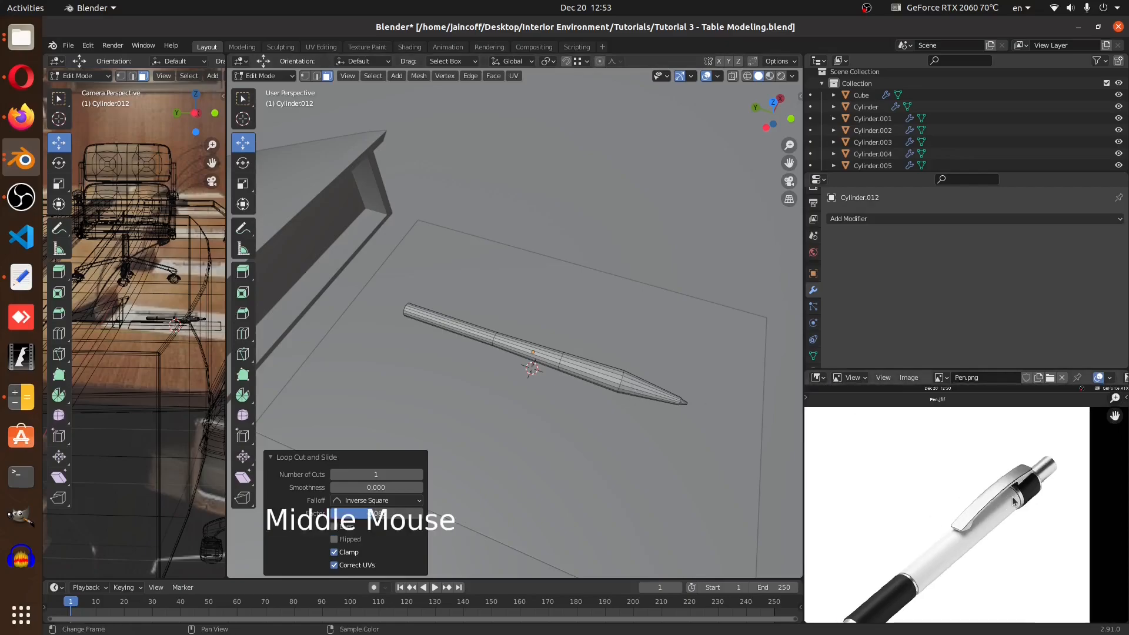
scroll(1052, 467, "up", 2)
middle_click_drag(596, 388, 480, 340)
scroll(473, 325, "up", 3)
scroll(480, 324, "up", 1)
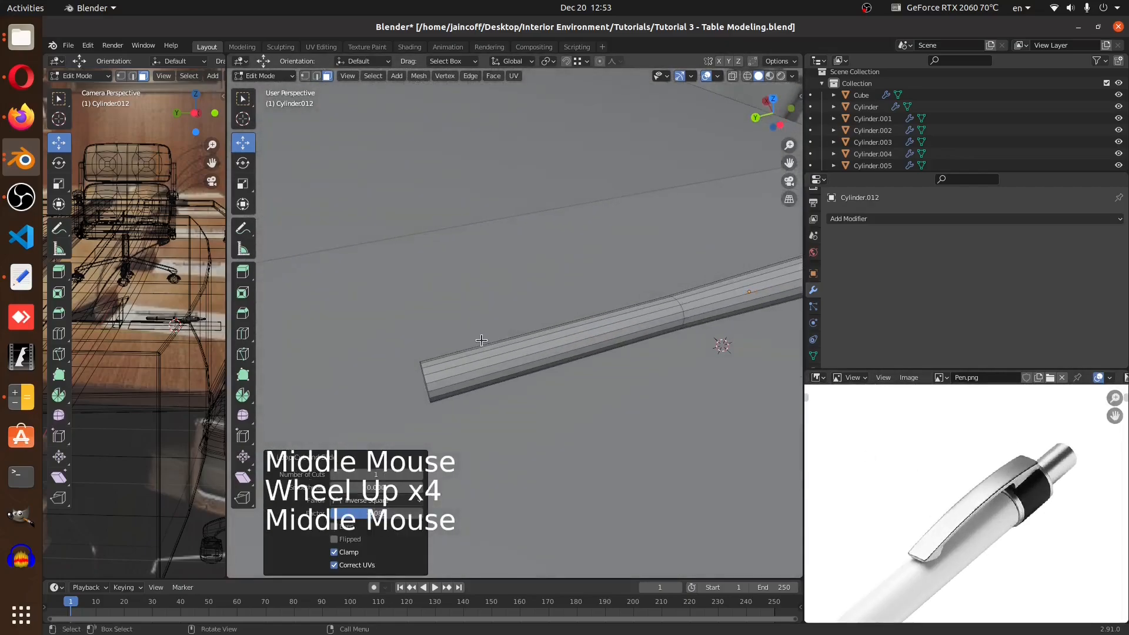
key("ctrl+r")
left_click(533, 370)
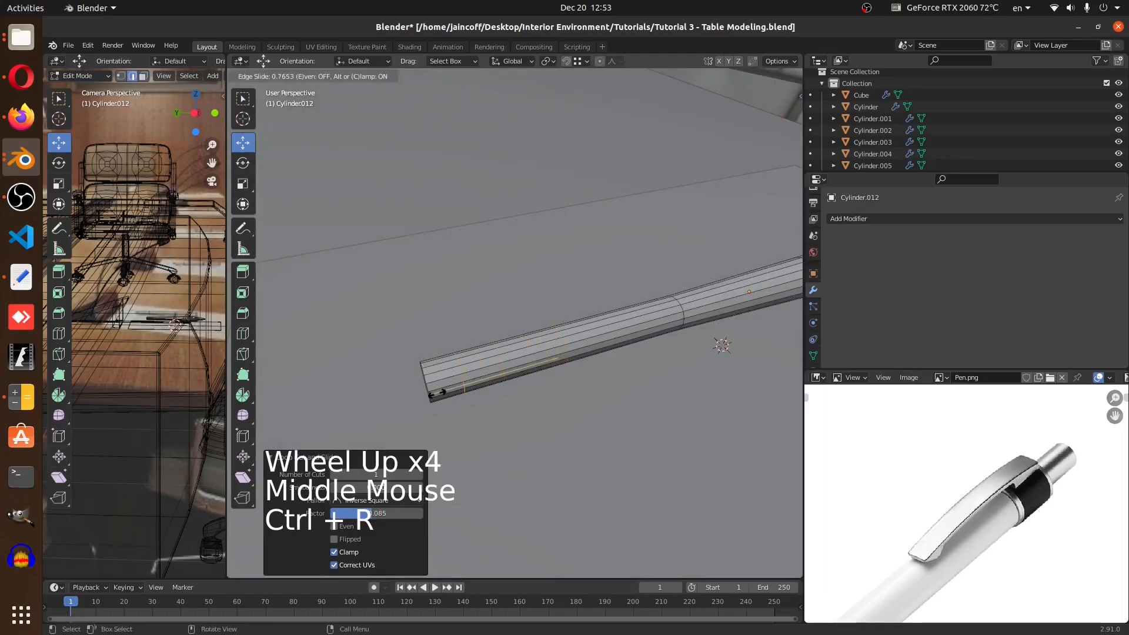
left_click(431, 397)
key("ctrl+r")
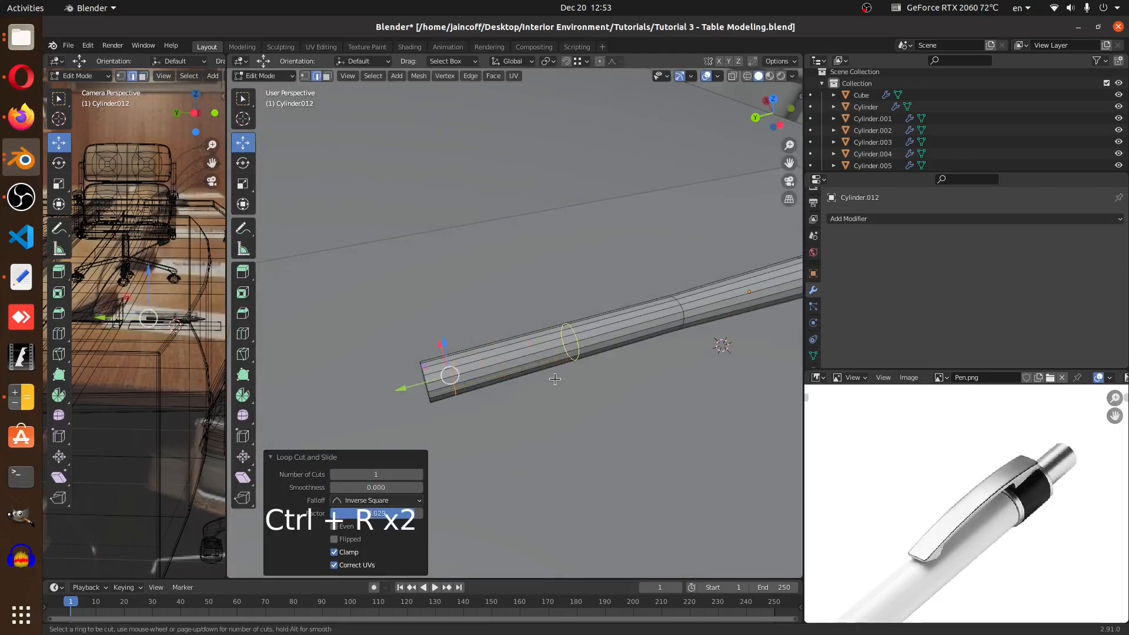
left_click(533, 386)
left_click(481, 413)
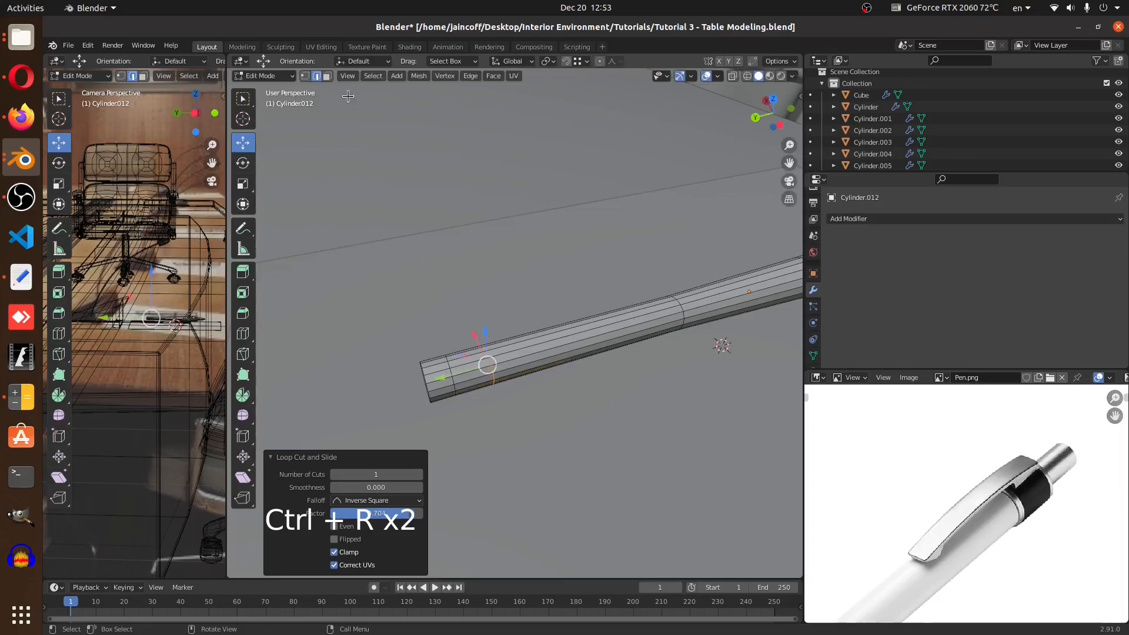
In face mode, select a strip of faces near the back end and extrude it outward twice for the clip base
left_click(326, 76)
scroll(471, 360, "up", 2)
left_click(470, 363)
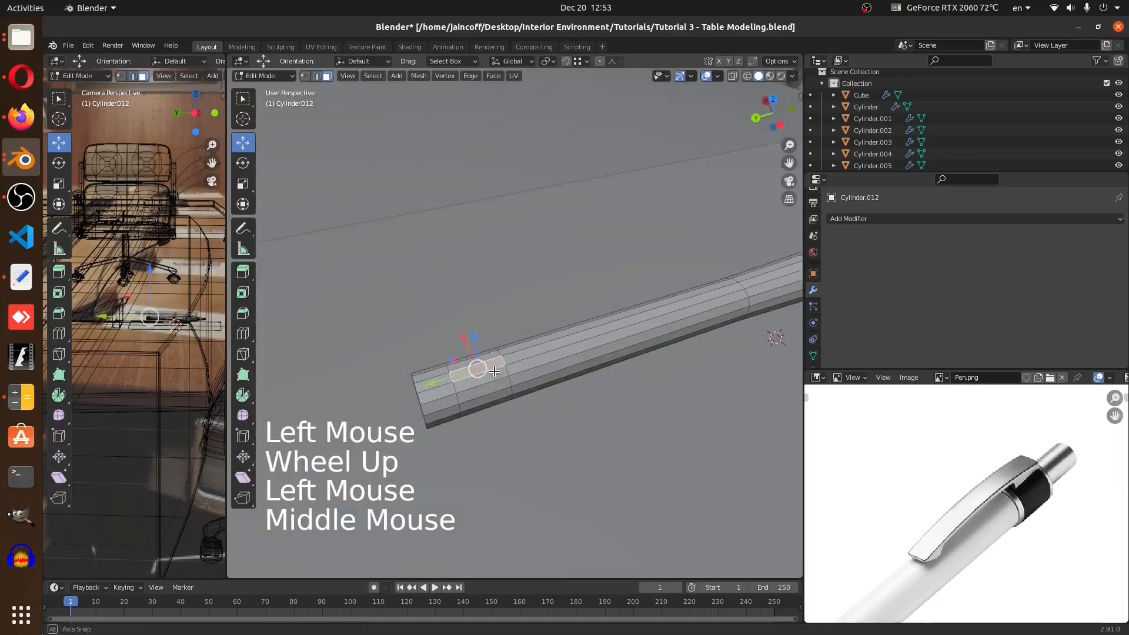
middle_click_drag(470, 364, 523, 395)
scroll(595, 429, "up", 3)
left_click(598, 428, "shift")
left_click(580, 407, "shift")
scroll(580, 406, "down", 3)
middle_click_drag(580, 407, 573, 412)
key("e")
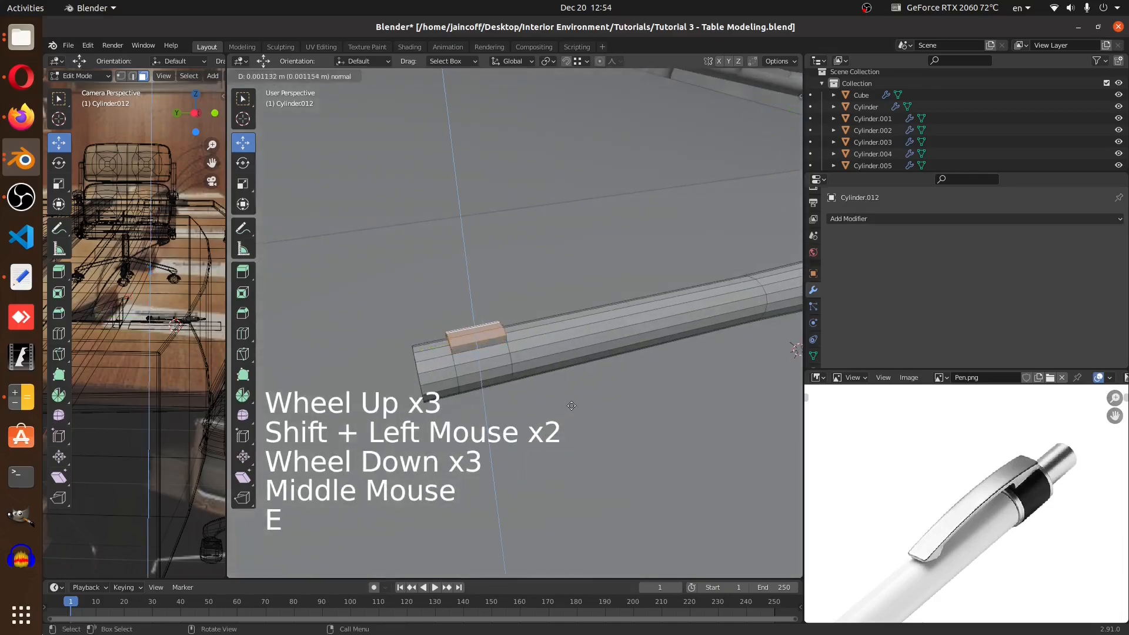
left_click(573, 395)
key("e")
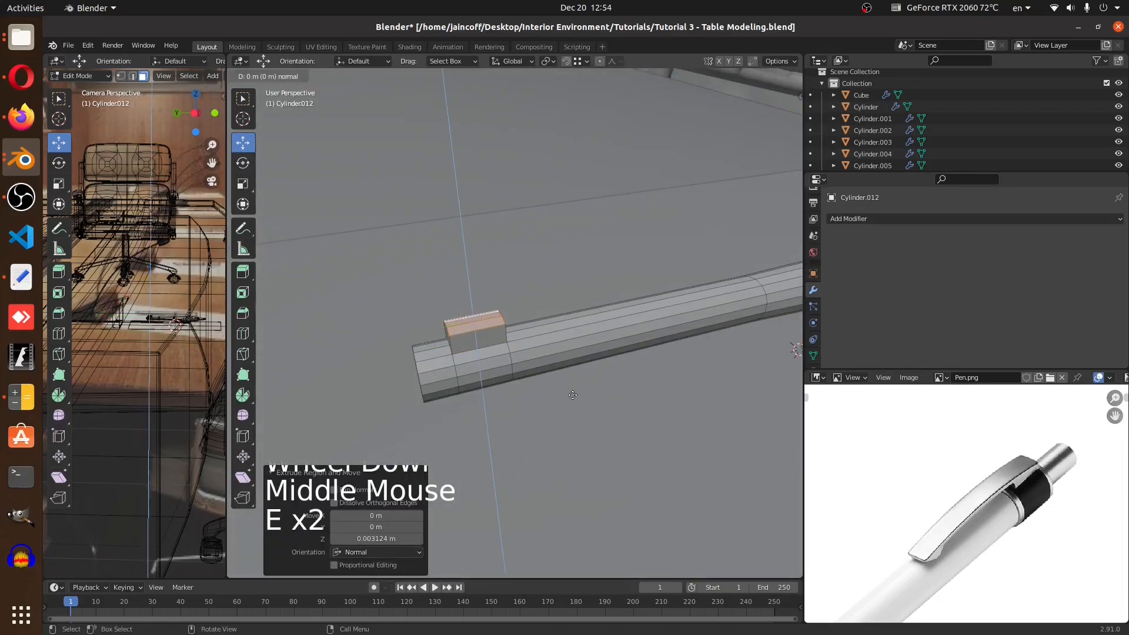
left_click(575, 384)
Select the clip block's front faces and extrude them along the pen to form the clip arm
middle_click_drag(576, 384, 423, 329)
scroll(383, 264, "up", 4)
left_click(432, 301)
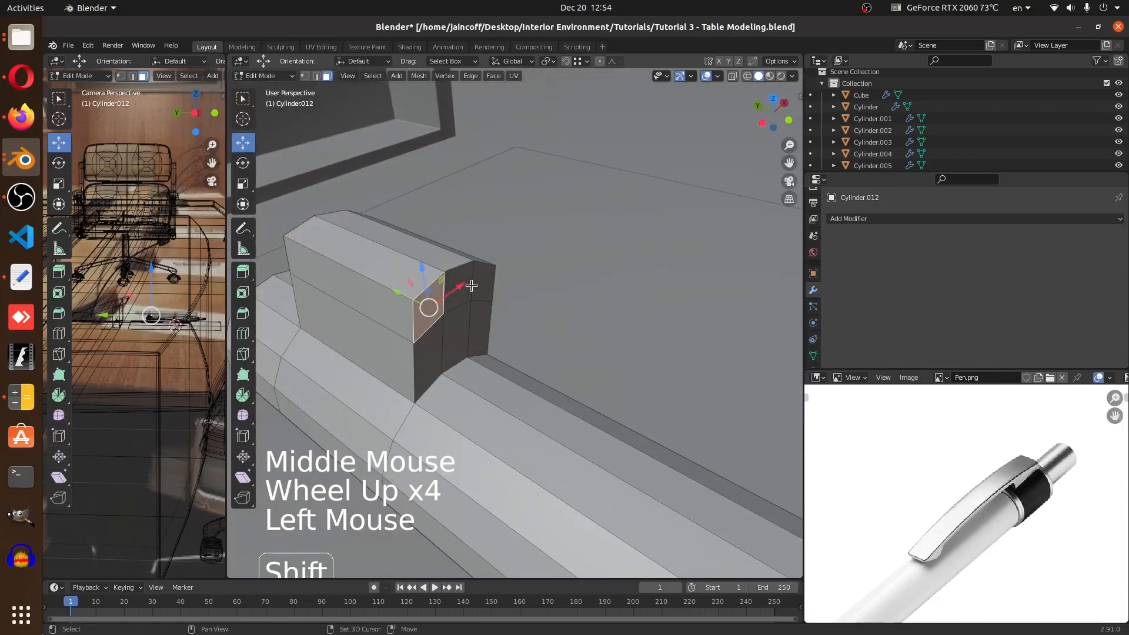
left_click(491, 289, "shift")
left_click(454, 307, "shift")
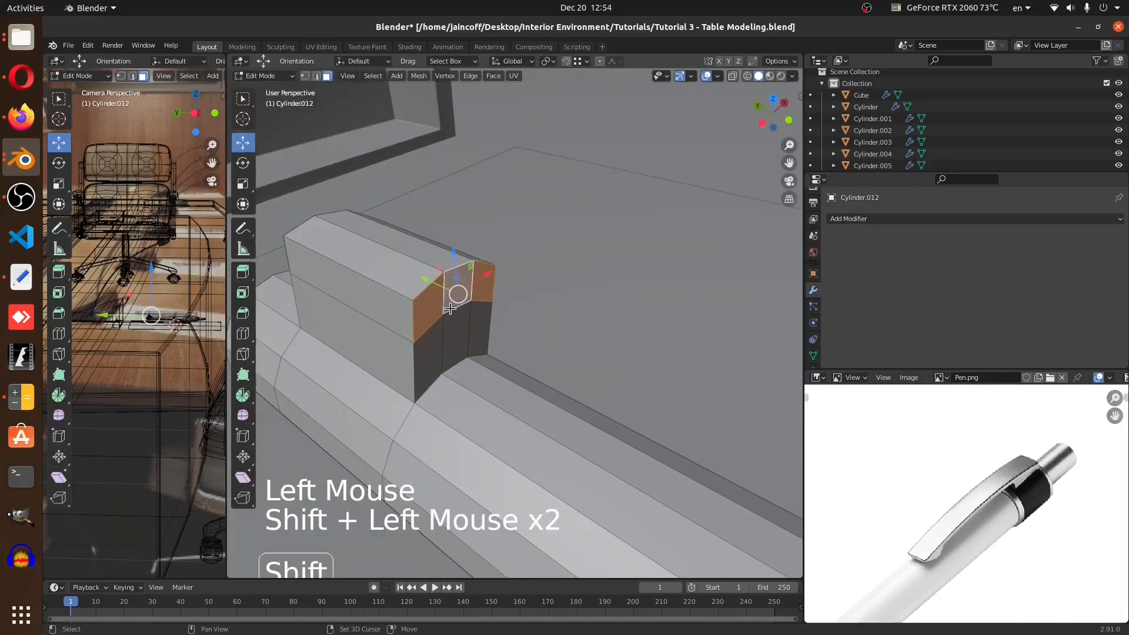
scroll(447, 272, "down", 5)
key("e")
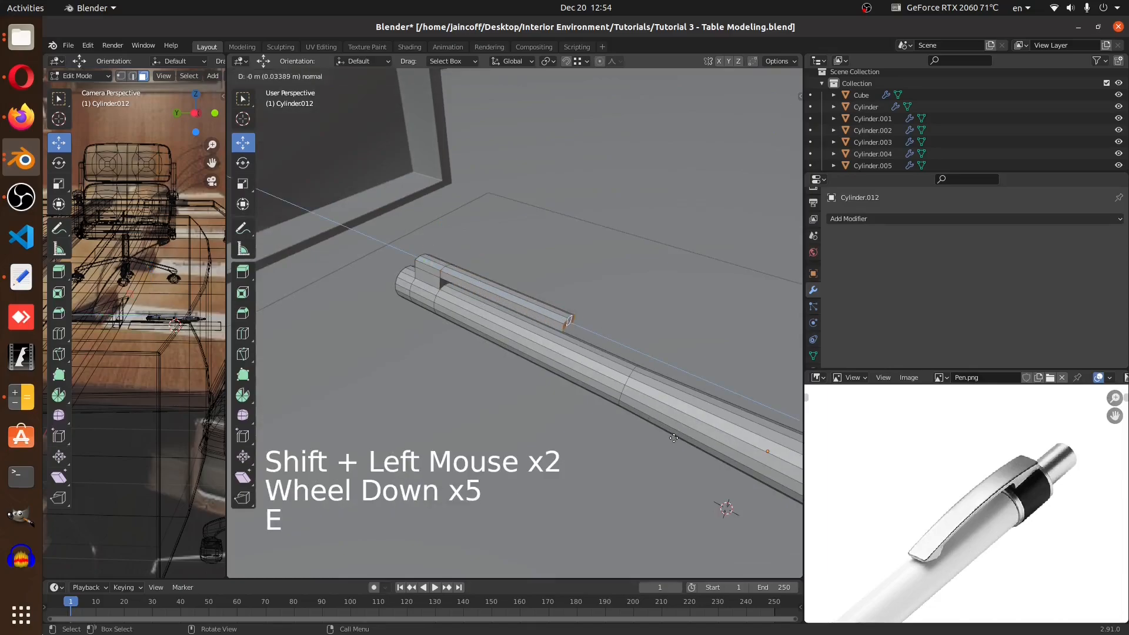
key("Tab")
Inspect the pen and its clip from several angles
scroll(516, 299, "down", 4)
middle_click_drag(516, 298, 606, 288)
key("Tab")
scroll(607, 286, "up", 2)
left_click_drag(502, 284, 520, 295)
key("Tab")
scroll(519, 295, "down", 3)
middle_click_drag(520, 295, 603, 326)
scroll(506, 320, "up", 3)
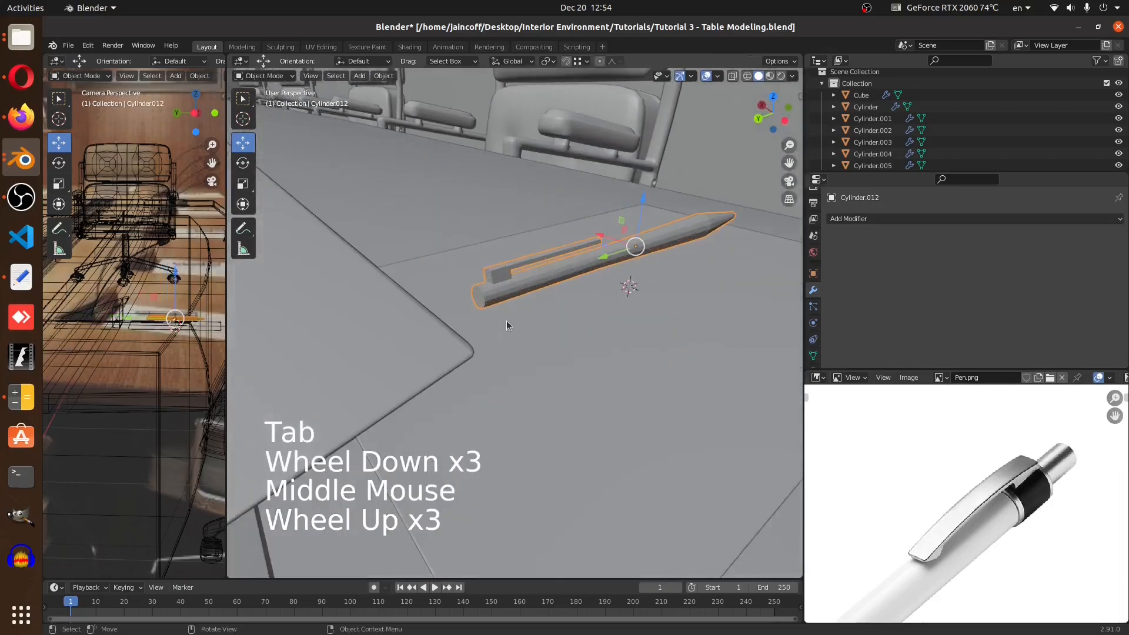
middle_click_drag(506, 320, 496, 319)
scroll(496, 319, "up", 5)
Duplicate the pen's back end face, scale it to about 0.757 and extrude it outward as the push button
key("Tab")
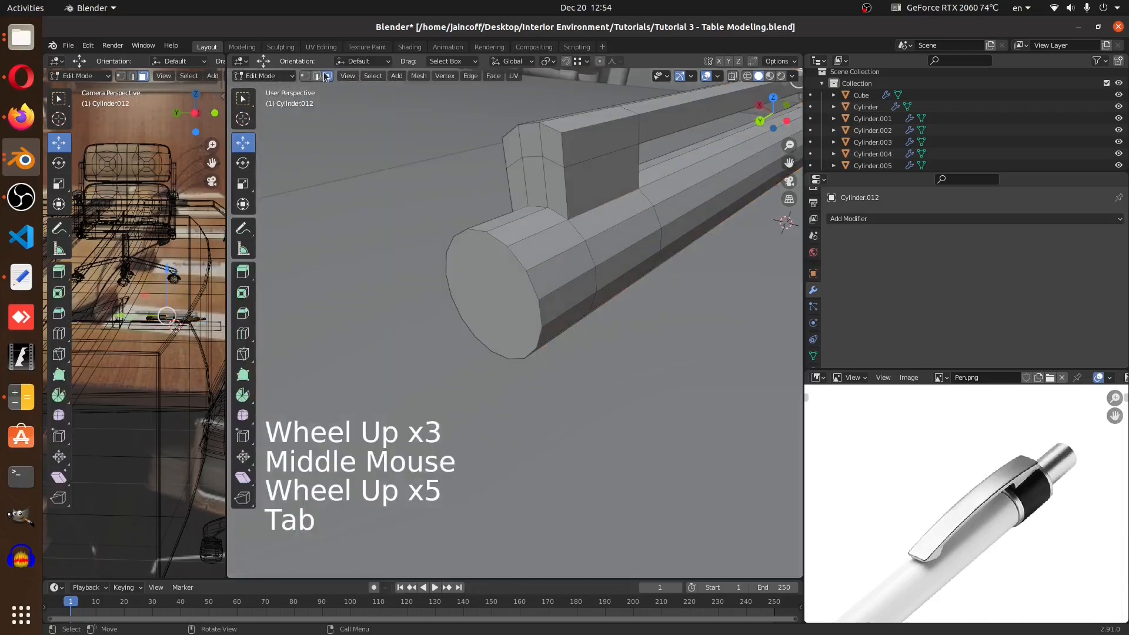
left_click(541, 316)
left_click(515, 309)
key("shift+d")
key("s")
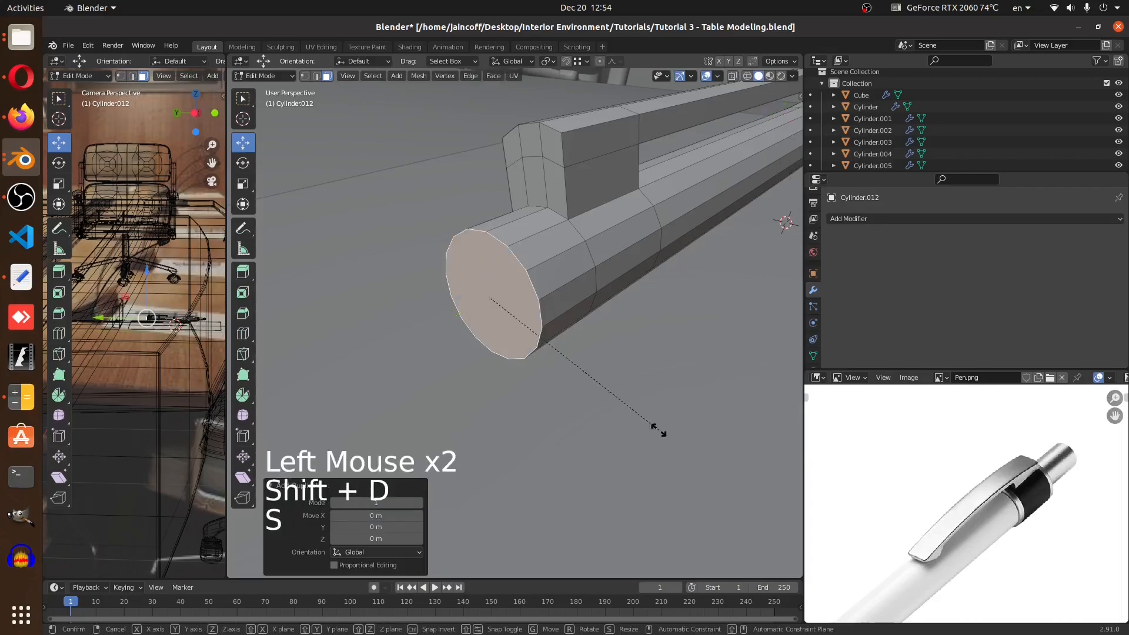
left_click(616, 395)
key("e")
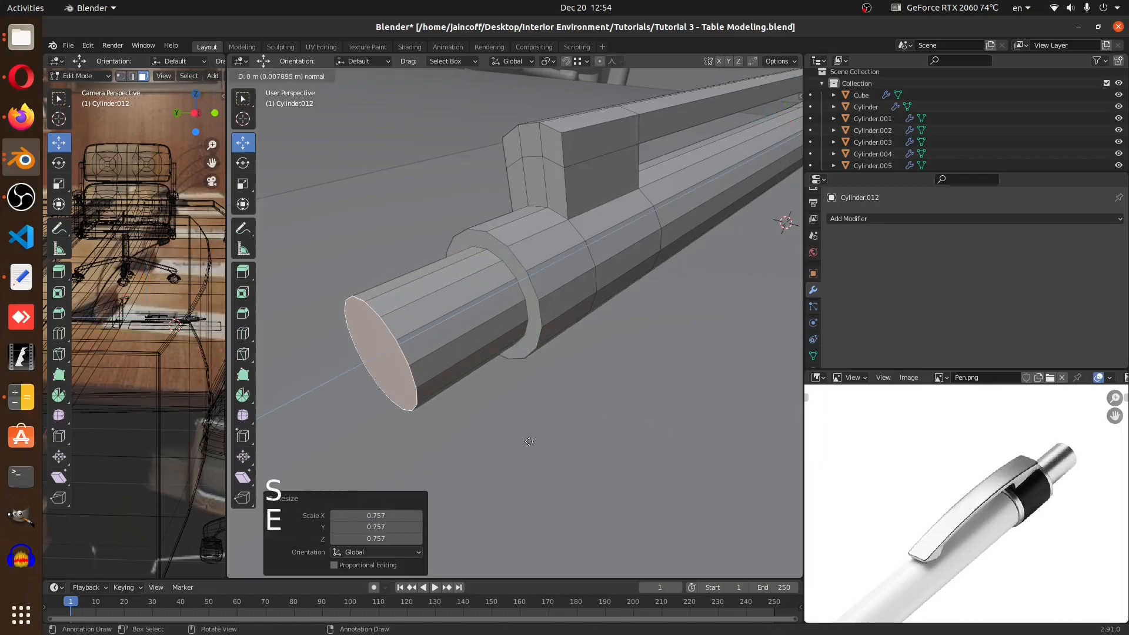
left_click(470, 394)
Add a Bevel modifier to the pen
key("Tab")
scroll(422, 355, "down", 6)
middle_click_drag(421, 355, 589, 333)
middle_click_drag(483, 311, 431, 308)
key("Tab")
scroll(431, 308, "up", 3)
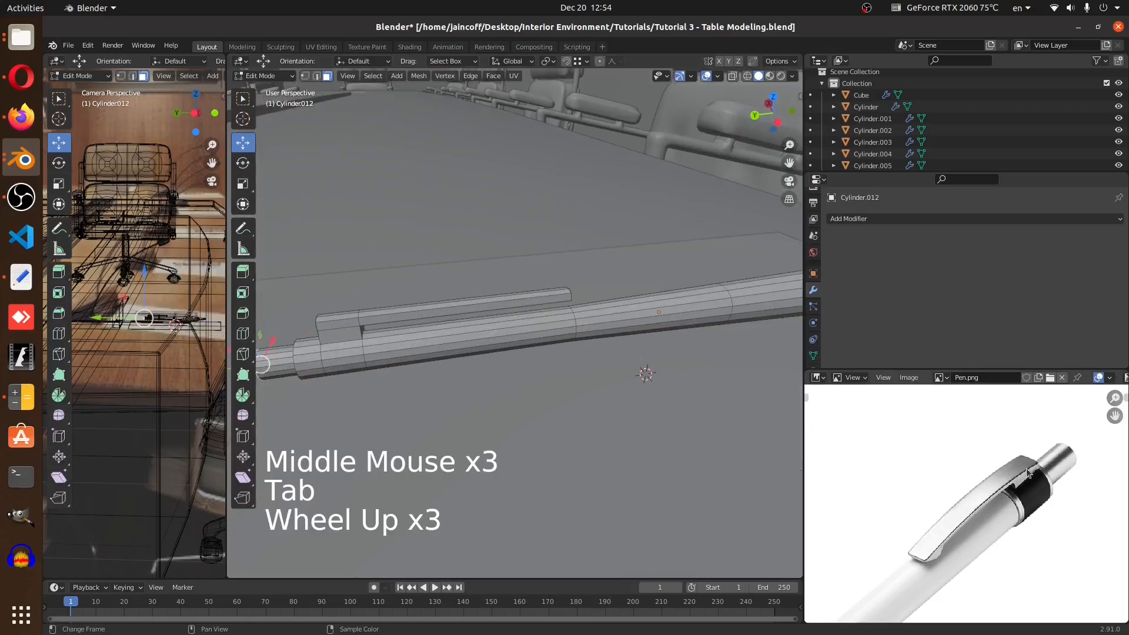
key("Tab")
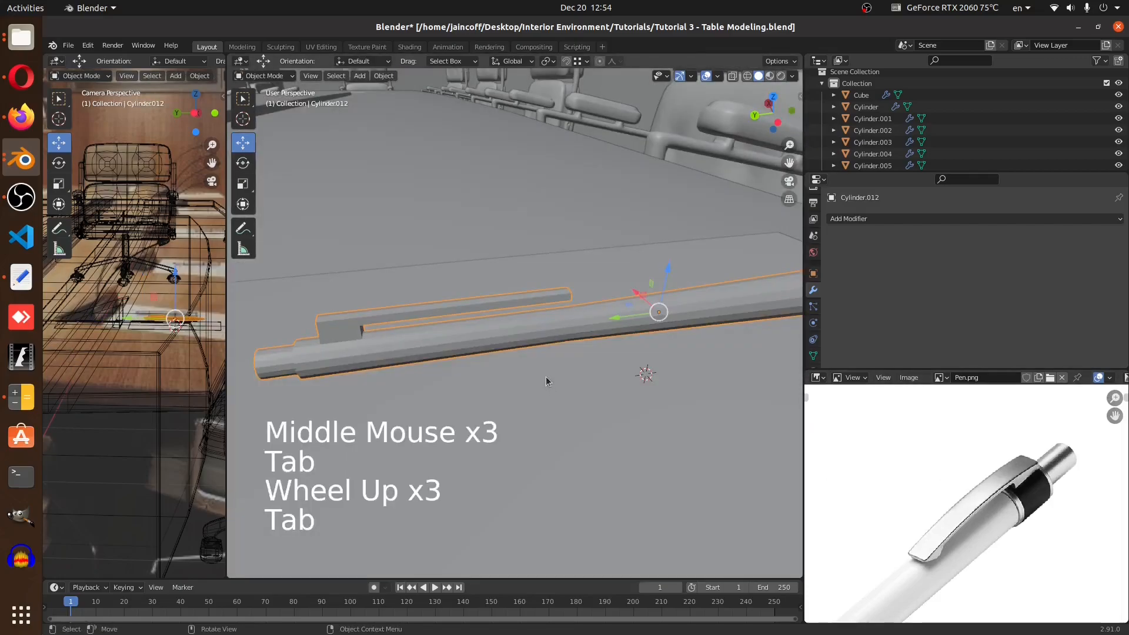
left_click(886, 221)
left_click(892, 269)
Apply the pen's scale
middle_click_drag(611, 332, 547, 312)
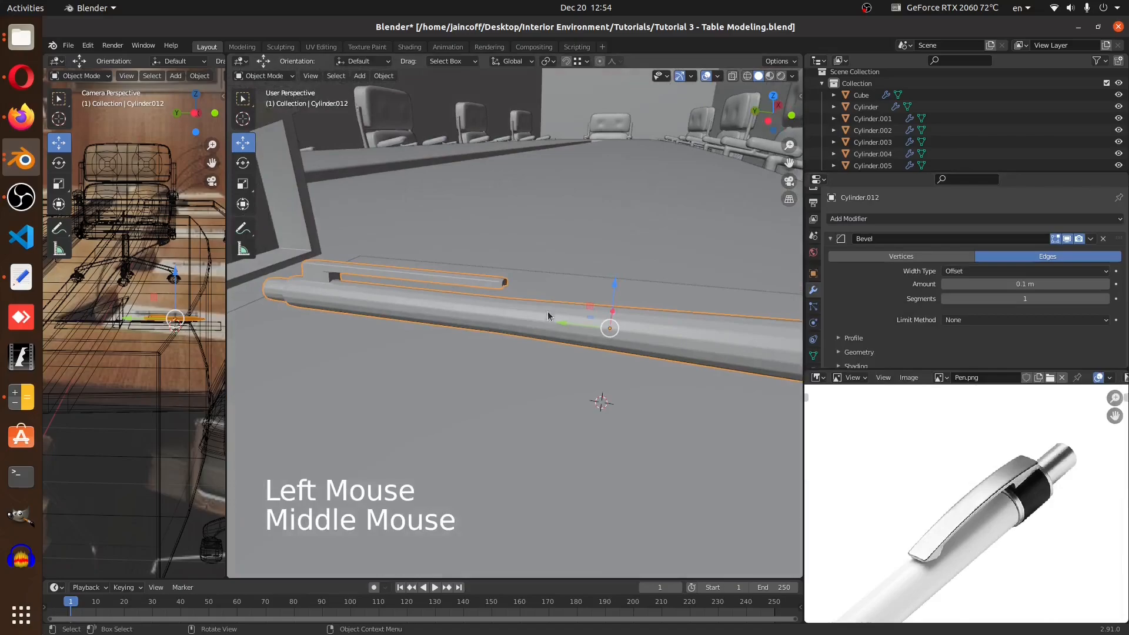
key("ctrl+a")
left_click(676, 231)
Switch the bevel's limit method to Angle and back to None
middle_click_drag(604, 252, 356, 368)
left_click(969, 319)
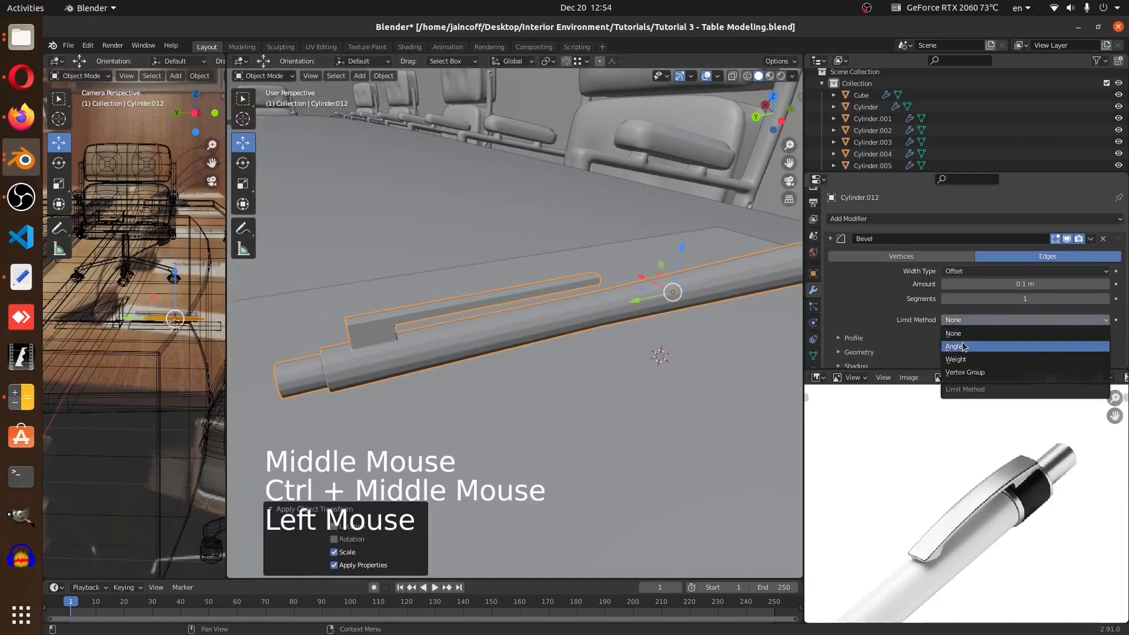
left_click(962, 346)
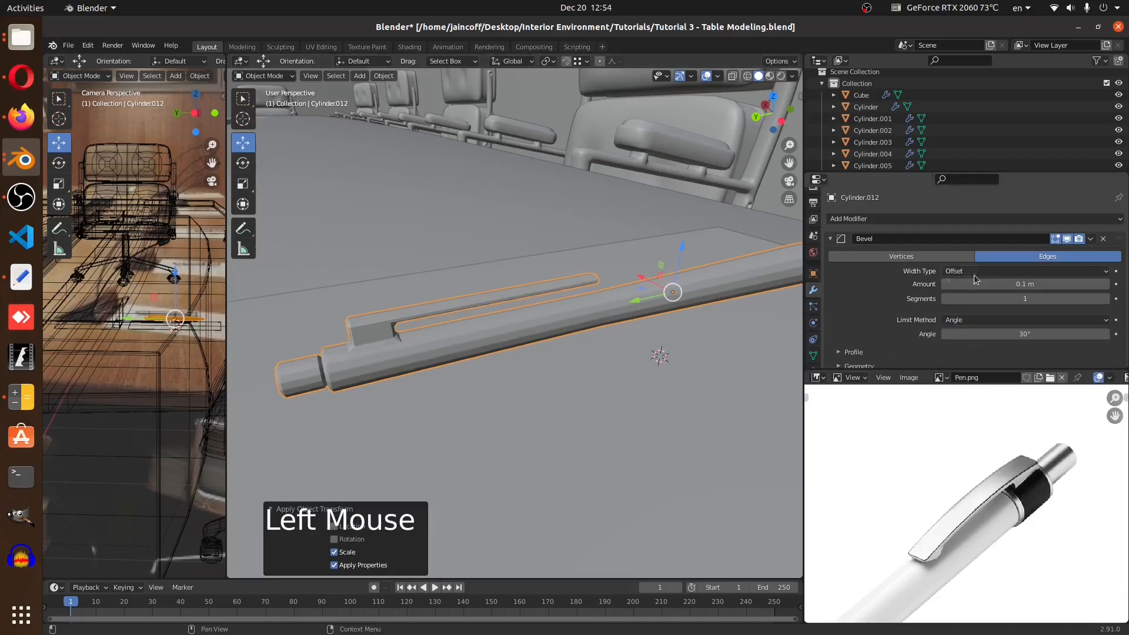
left_click(979, 321)
left_click(967, 334)
Set the bevel to 2 segments and its limit method to Angle
middle_click_drag(423, 344, 421, 301, "ctrl")
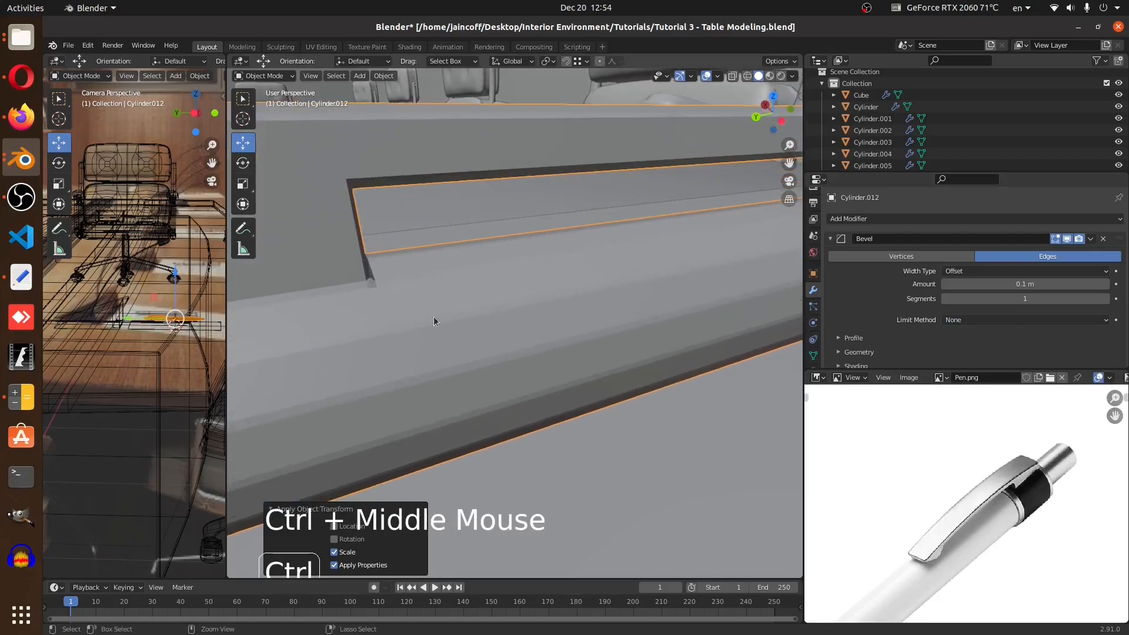
middle_click_drag(460, 365, 377, 235, "ctrl")
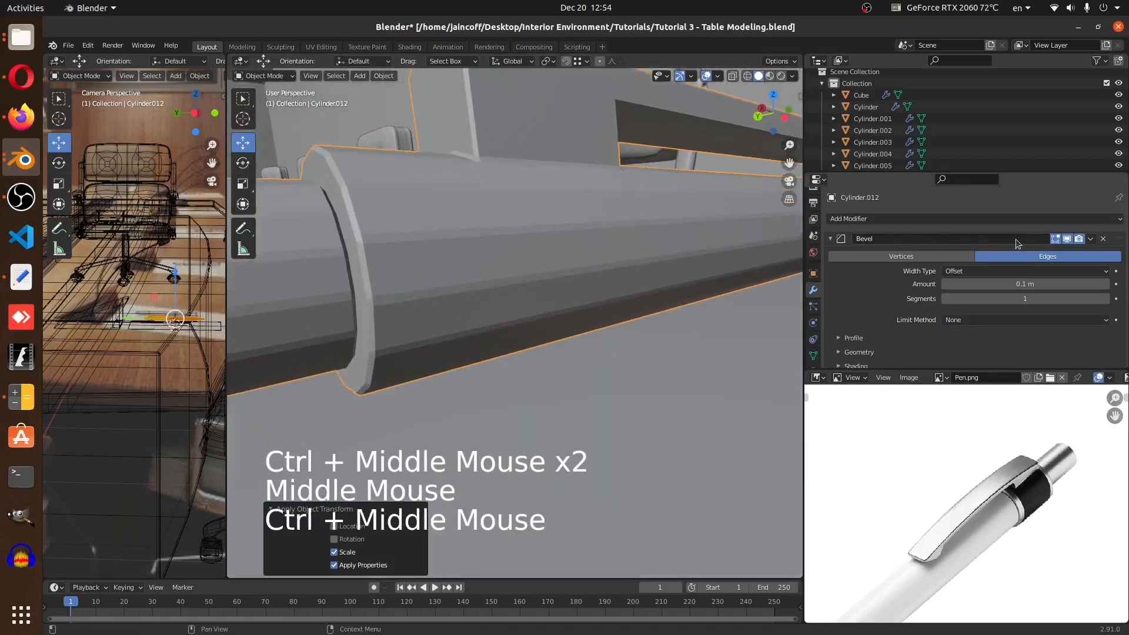
left_click(1024, 298)
left_click(1106, 299)
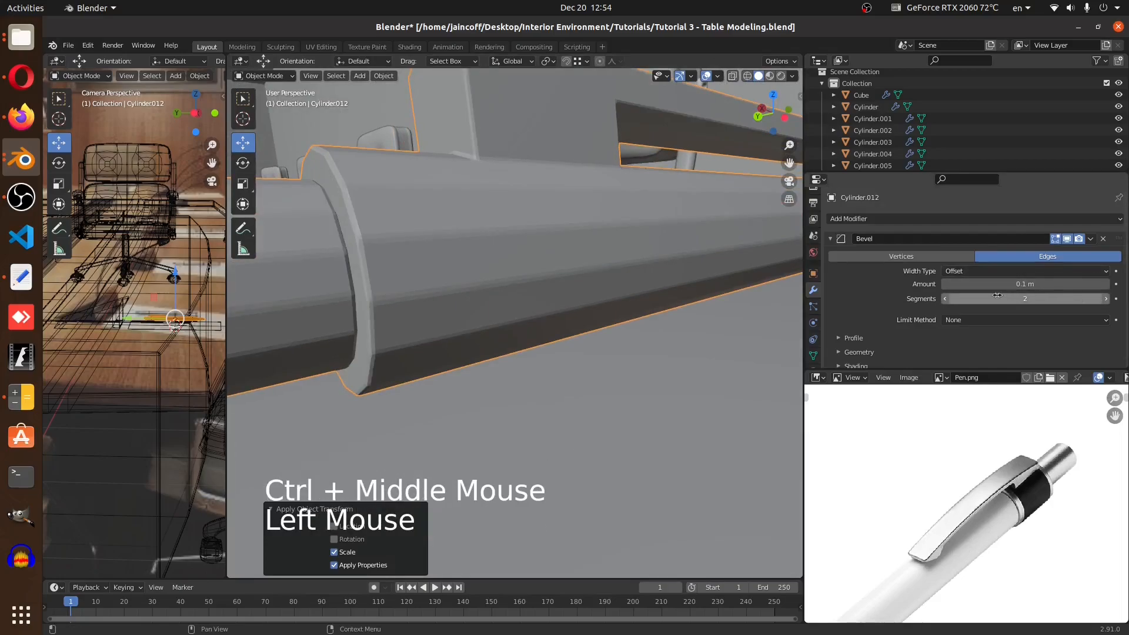
left_click_drag(978, 320, 1012, 333)
left_click(1012, 333)
Shade the pen smooth
middle_click_drag(509, 295, 530, 296)
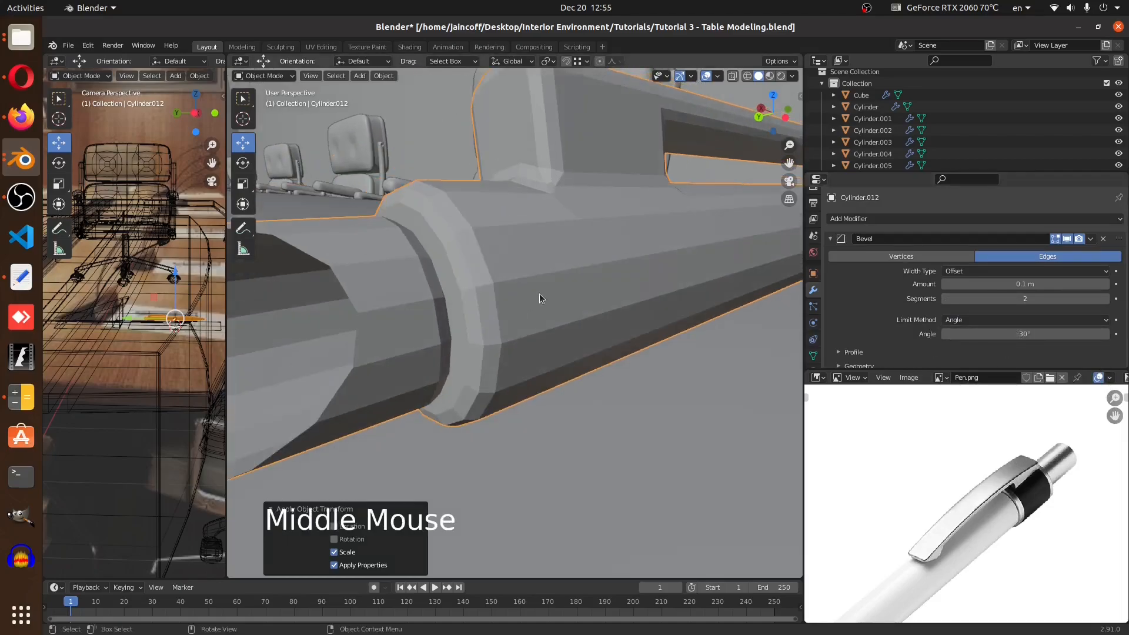
right_click(586, 251)
left_click(617, 252)
Select the push button's end face in edit mode and delete it
middle_click_drag(614, 258, 587, 301, "ctrl")
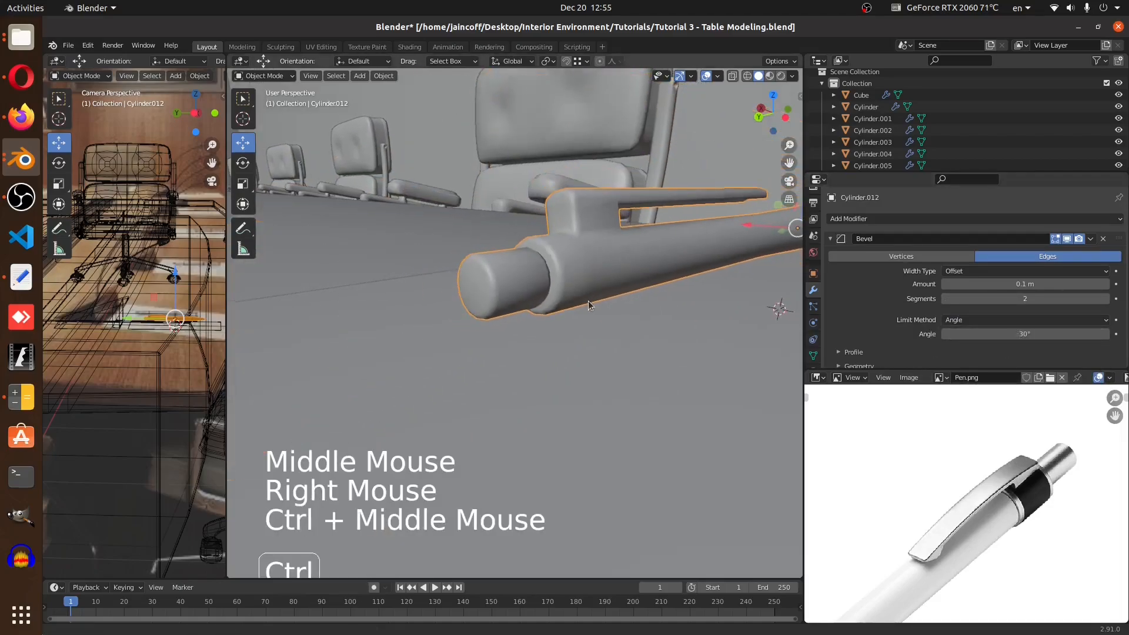
scroll(555, 276, "up", 2)
key("Tab")
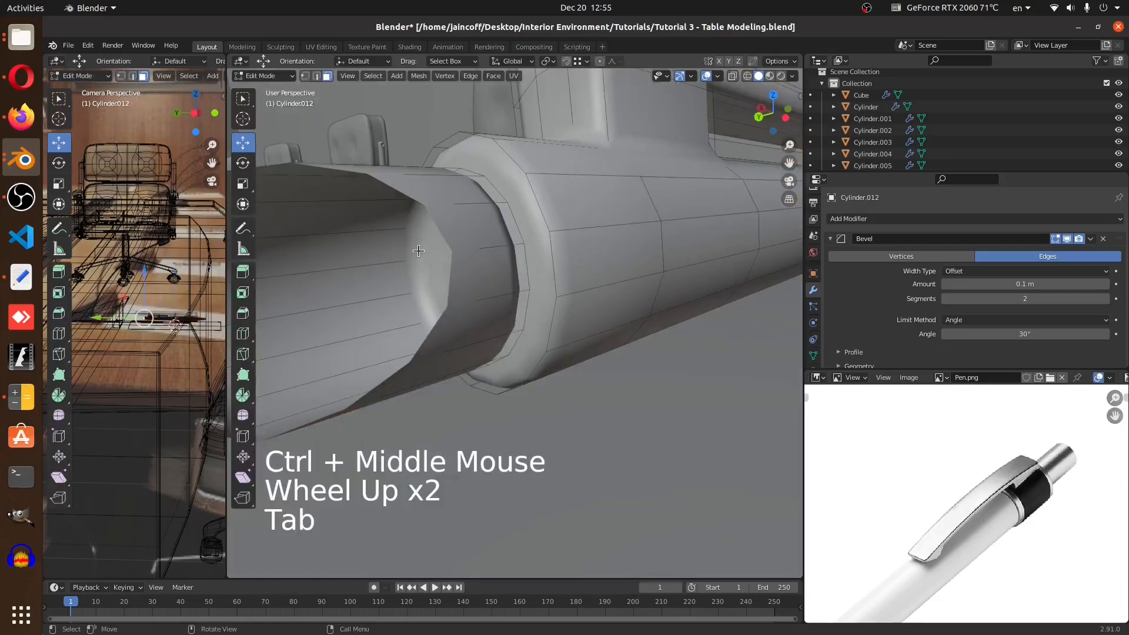
left_click(464, 270)
key("x")
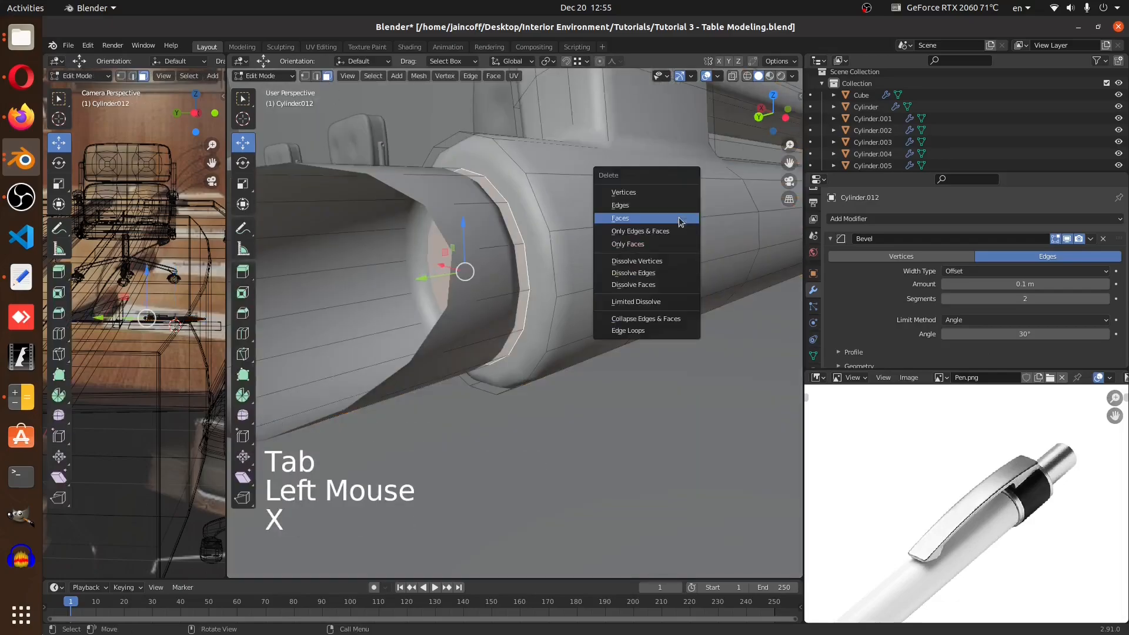